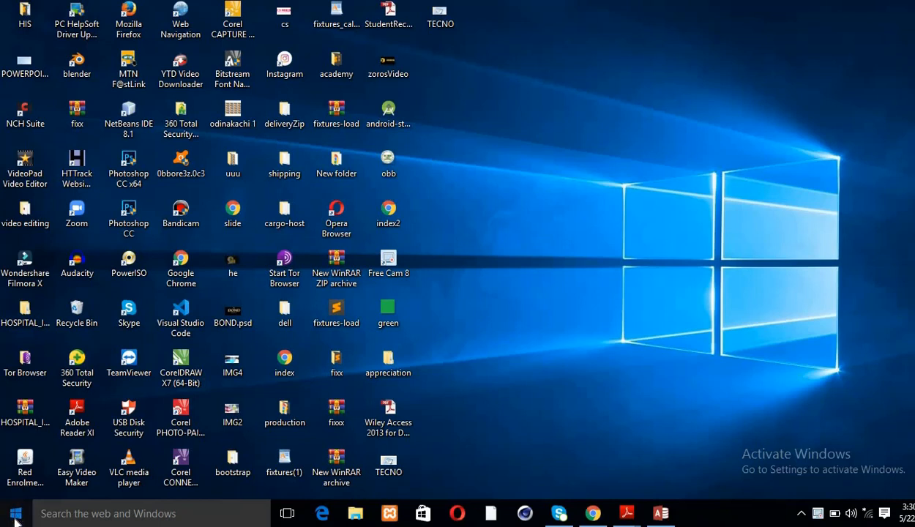
# - Search the Start menu for 'acc' to bring up Access 2013
pyautogui.click(15, 515)
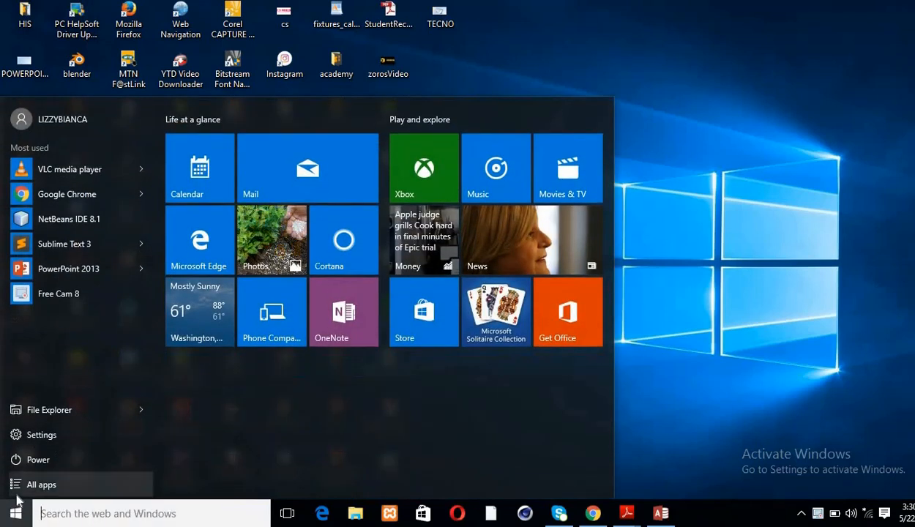
pyautogui.write('acc')
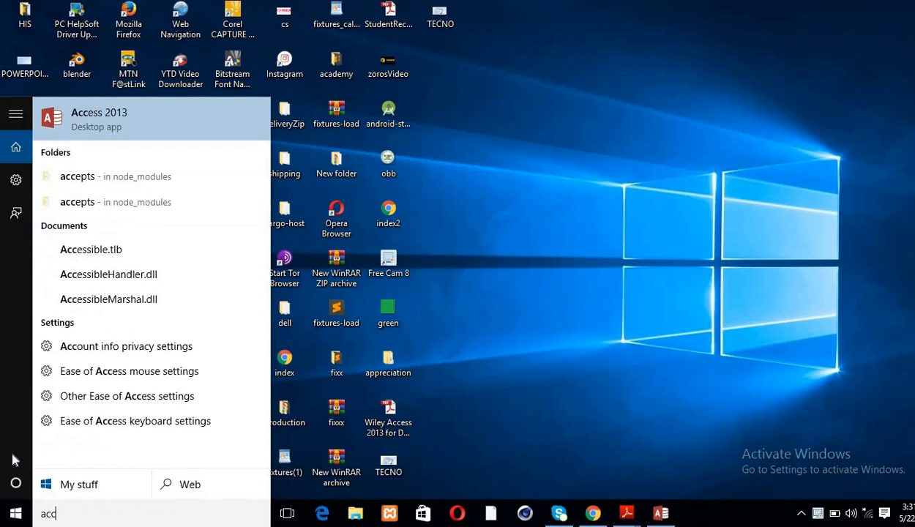
# - Launch Access 2013, dismiss the activation notice, and try creating a blank database named studentdb
pyautogui.click(123, 111)
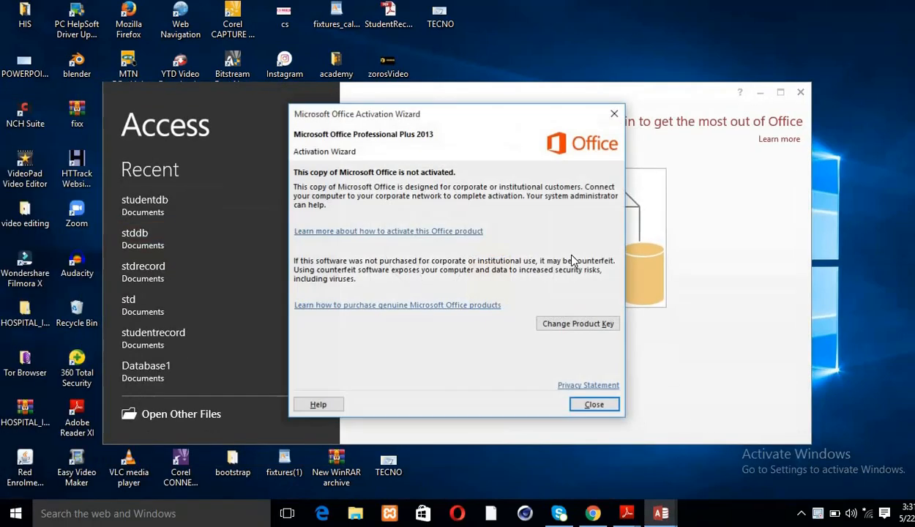
pyautogui.click(595, 404)
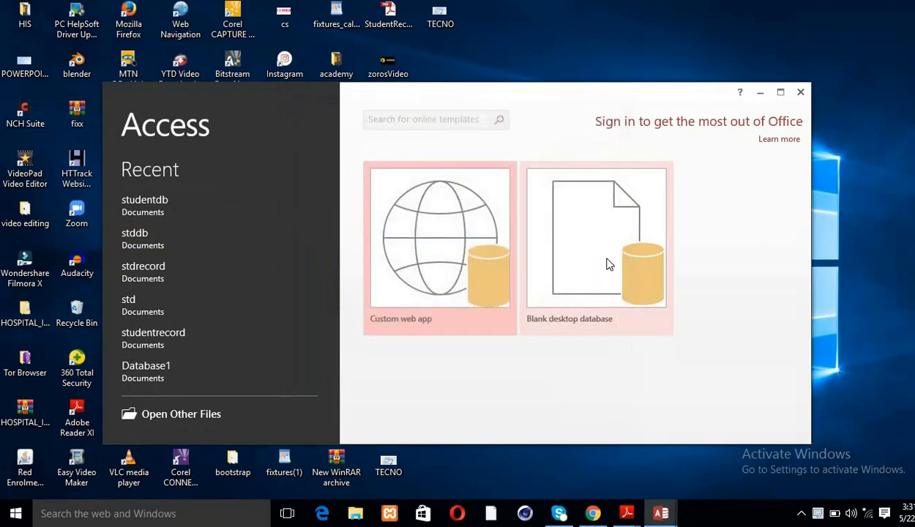
pyautogui.click(607, 261)
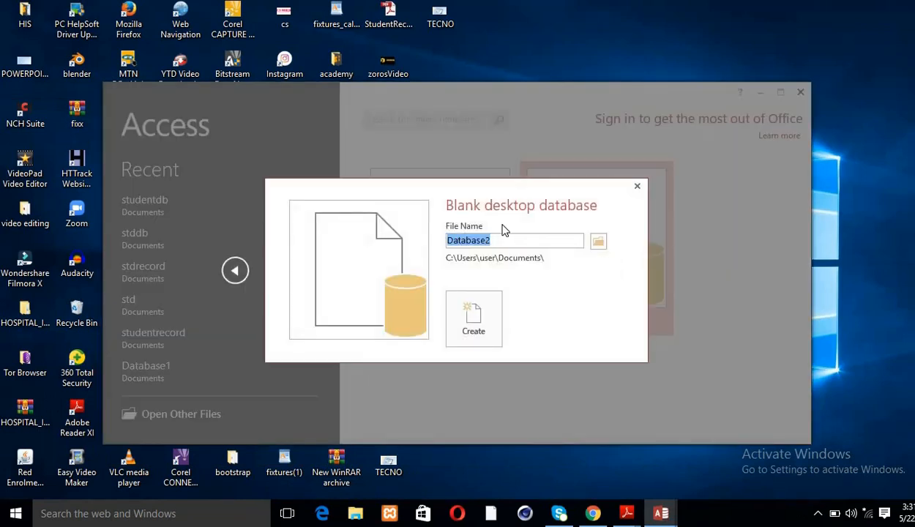
pyautogui.write('st')
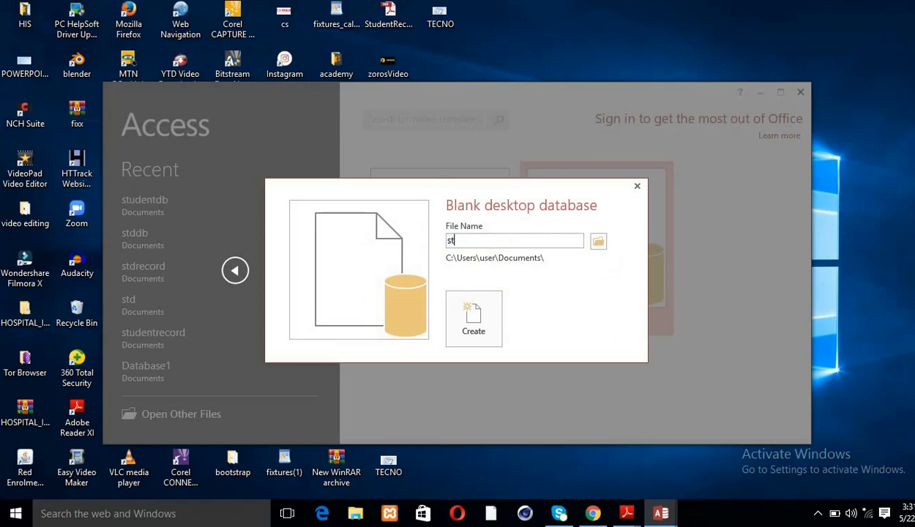
pyautogui.write('udentdb')
pyautogui.click(467, 324)
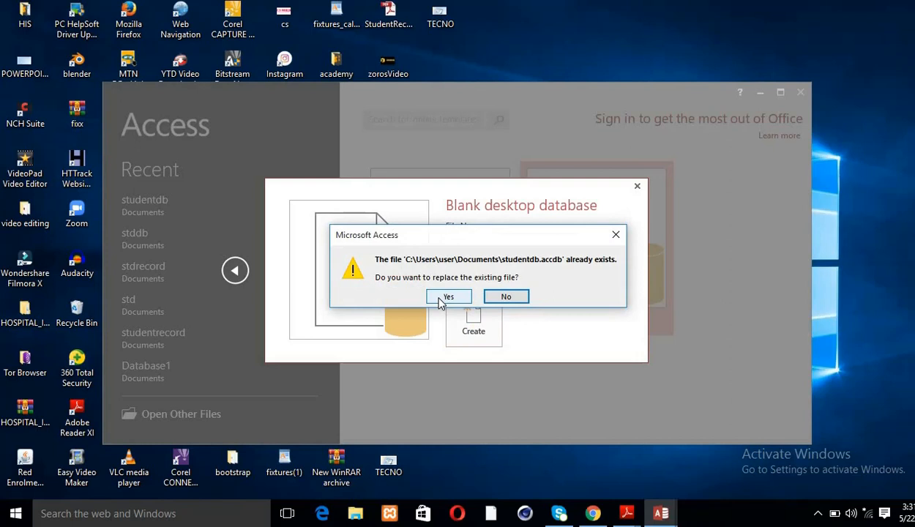
pyautogui.click(507, 296)
# - Rename the blank database to stddbs instead of replacing existing files, and create it
pyautogui.doubleClick(478, 240)
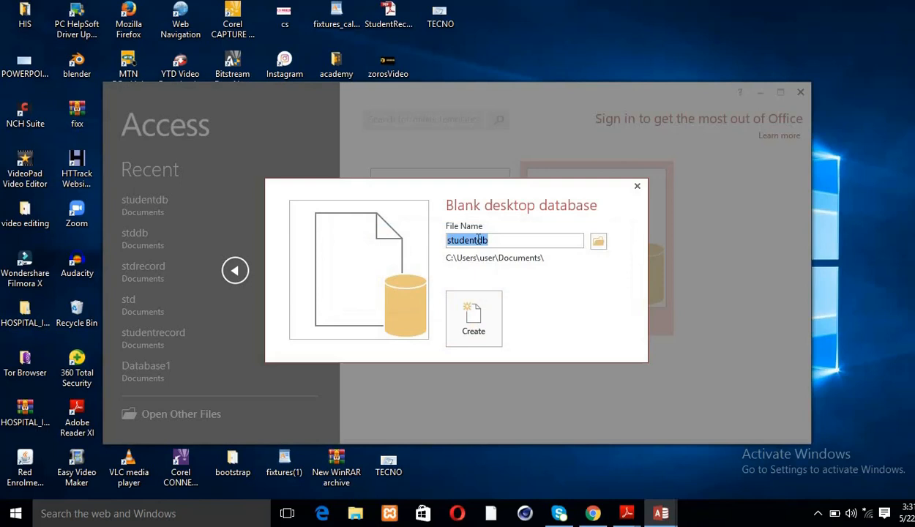
pyautogui.press('BackSpace')
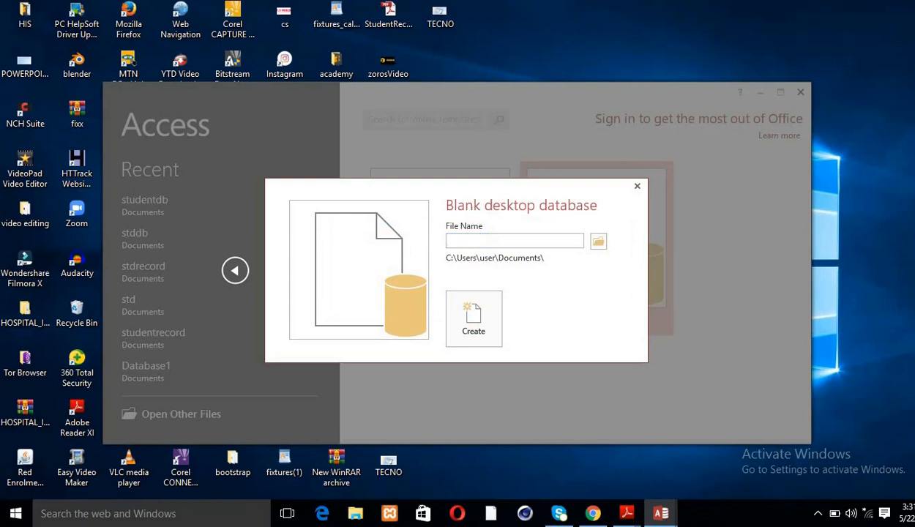
pyautogui.write('stddb')
pyautogui.click(476, 315)
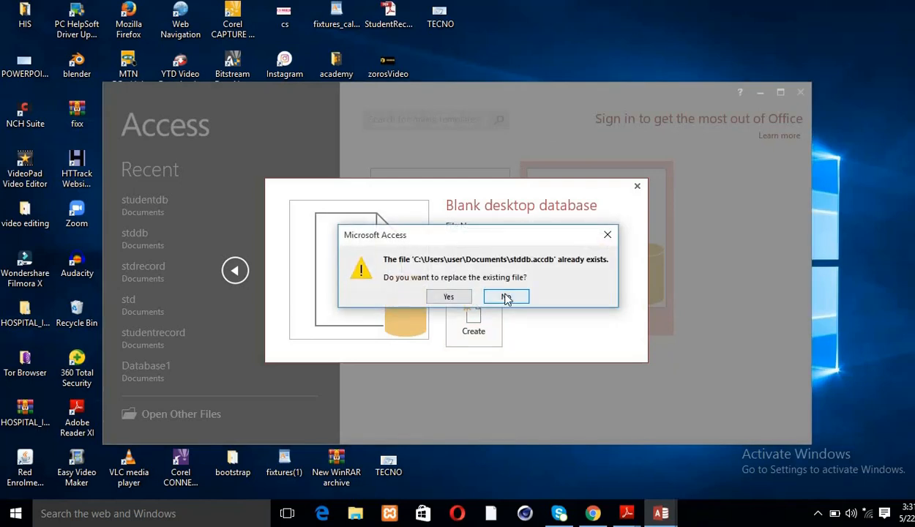
pyautogui.click(504, 297)
pyautogui.click(474, 240)
pyautogui.click(473, 241)
pyautogui.write('stddbs')
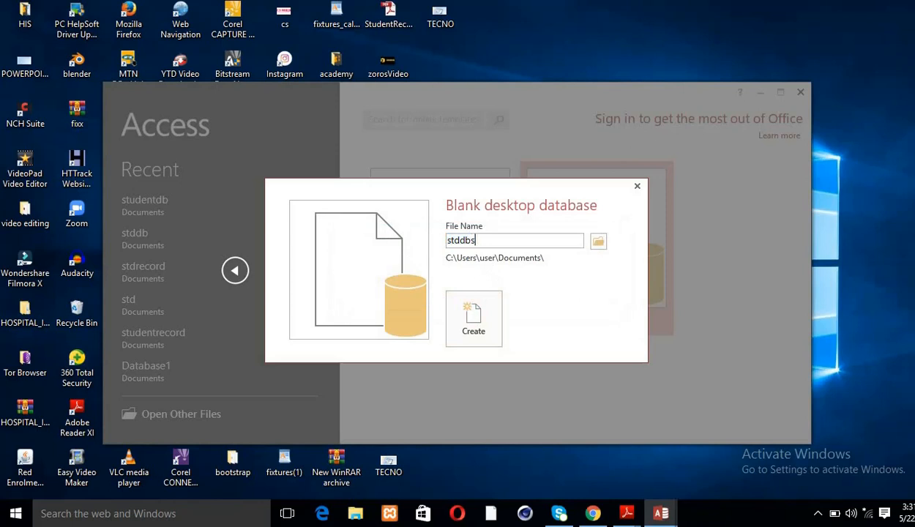
pyautogui.click(466, 310)
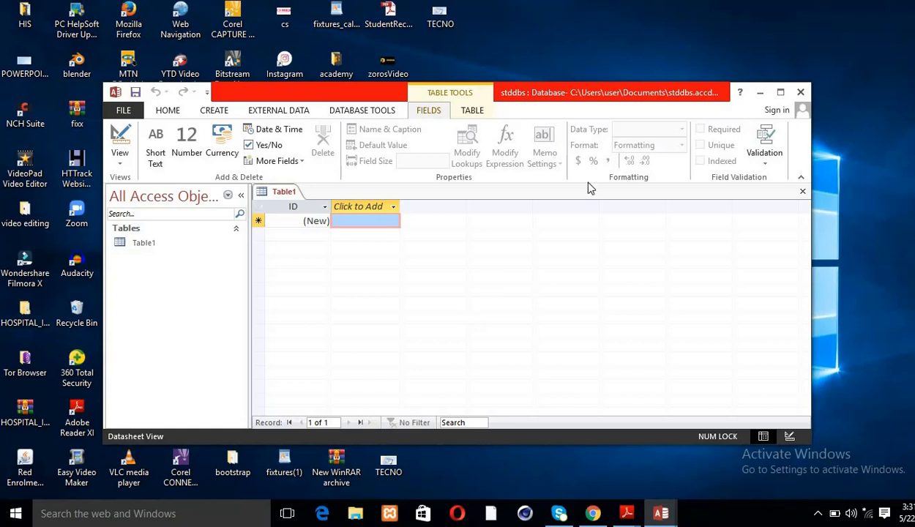
# - Maximize the Access window and select Table1 in the navigation pane
pyautogui.click(780, 93)
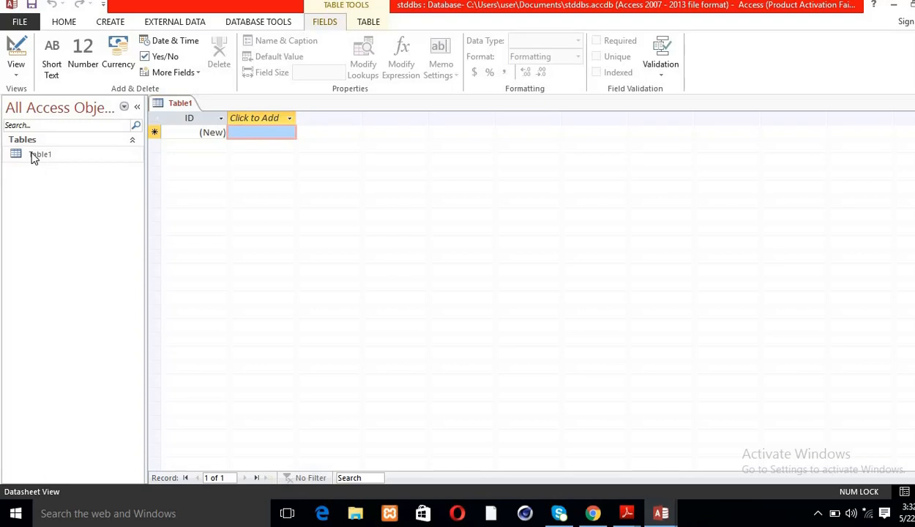
pyautogui.click(33, 156)
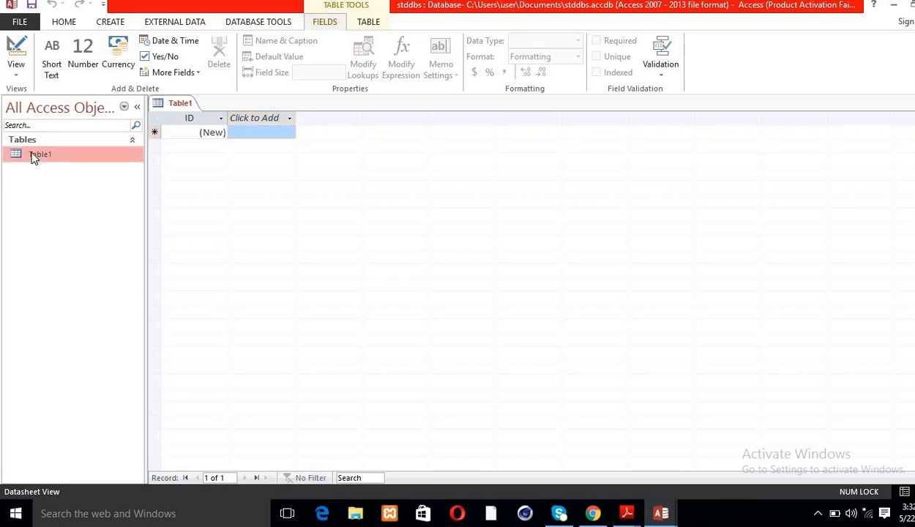
# - Switch Table1 to Design View as stdreg, rename ID to stdID, and make it the primary key
pyautogui.rightClick(173, 107)
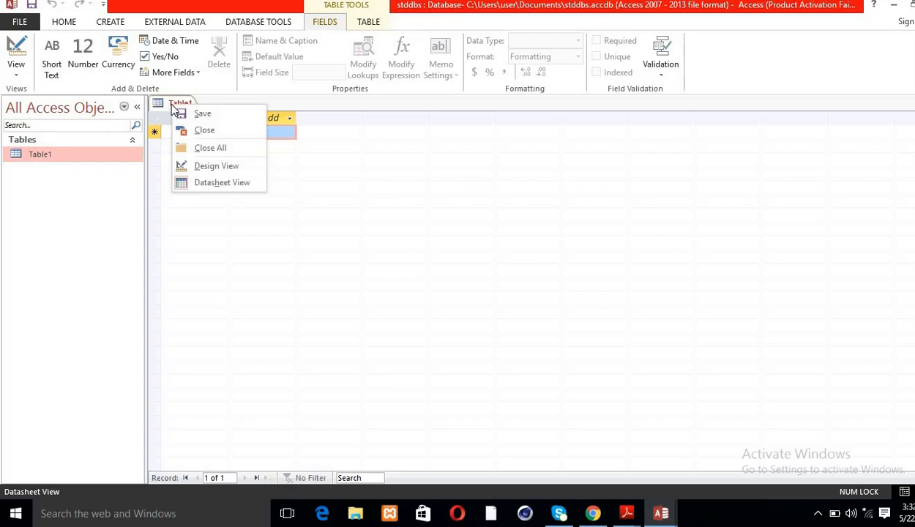
pyautogui.click(234, 167)
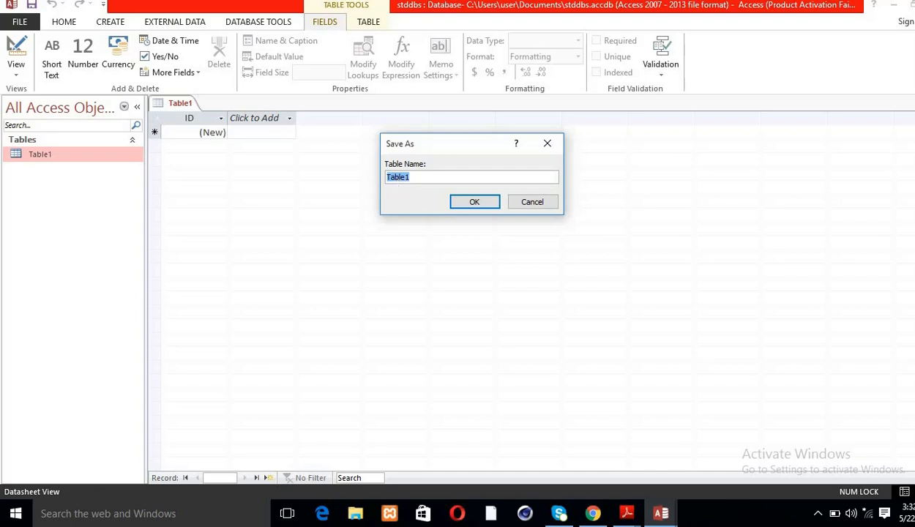
pyautogui.write('stdreg')
pyautogui.click(478, 205)
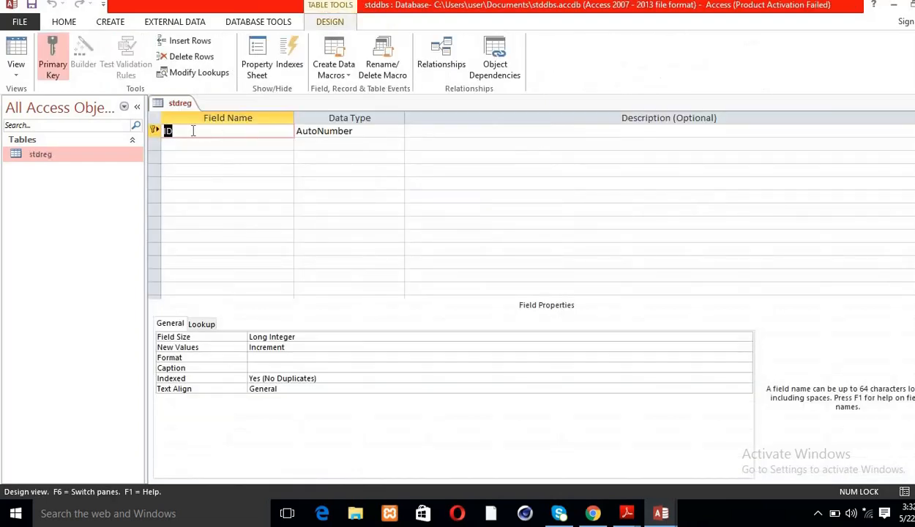
pyautogui.click(168, 131)
pyautogui.write('std')
pyautogui.click(336, 132)
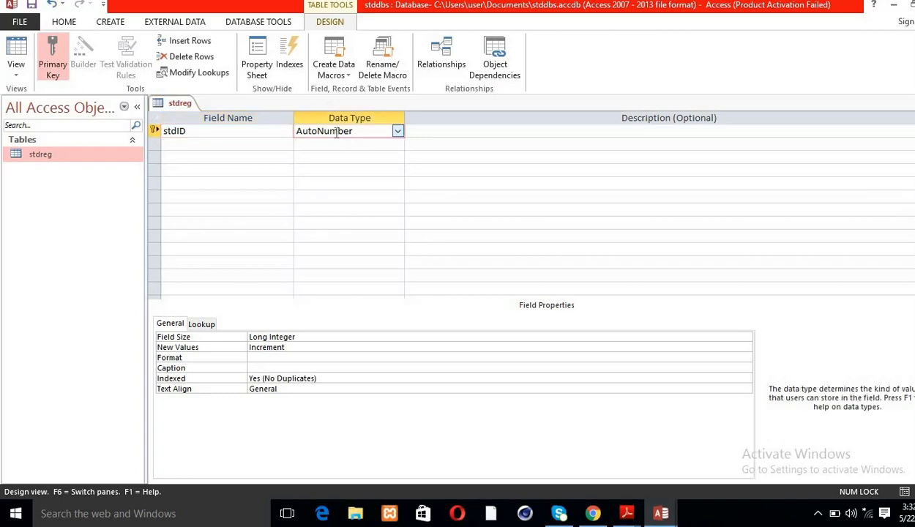
pyautogui.click(58, 50)
# - Add the fields First Name, Lastname, HomeTown, Matric No and Level to the design
pyautogui.click(218, 144)
pyautogui.write('First')
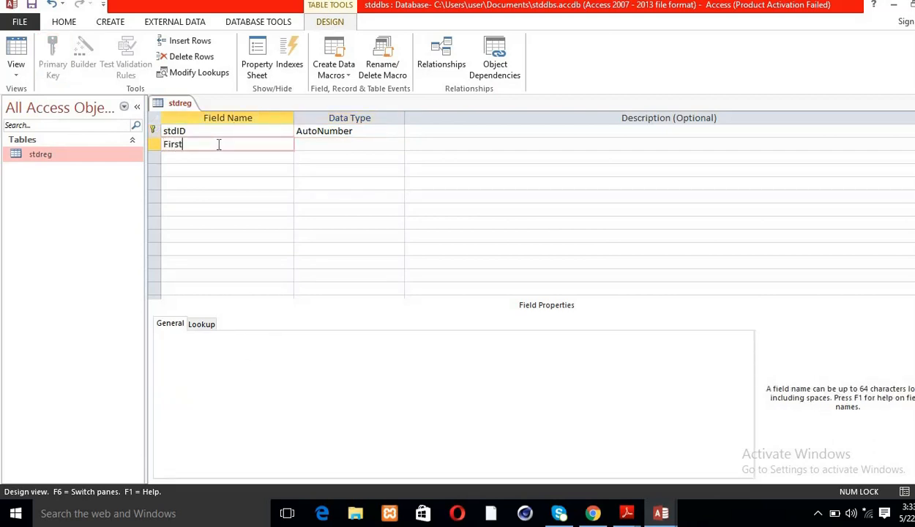
pyautogui.write(' Name')
pyautogui.click(218, 160)
pyautogui.write('Lastna')
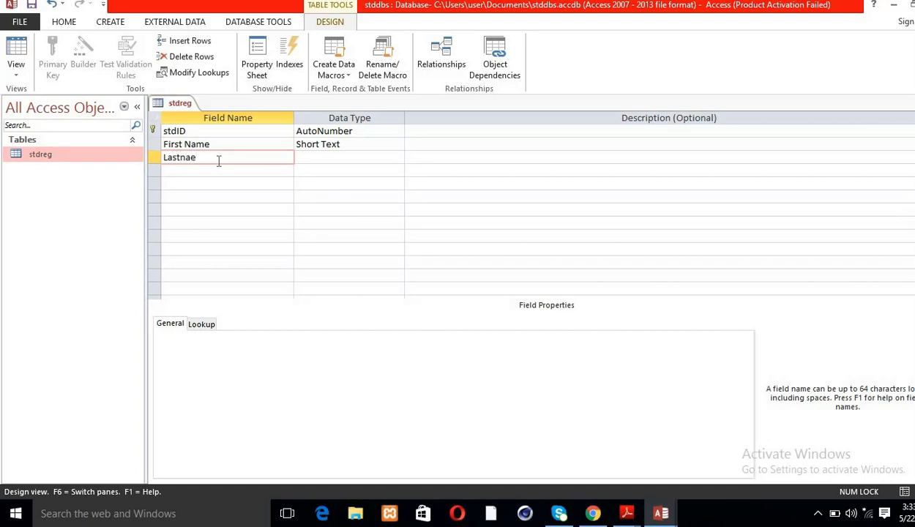
pyautogui.write('me')
pyautogui.press('Down')
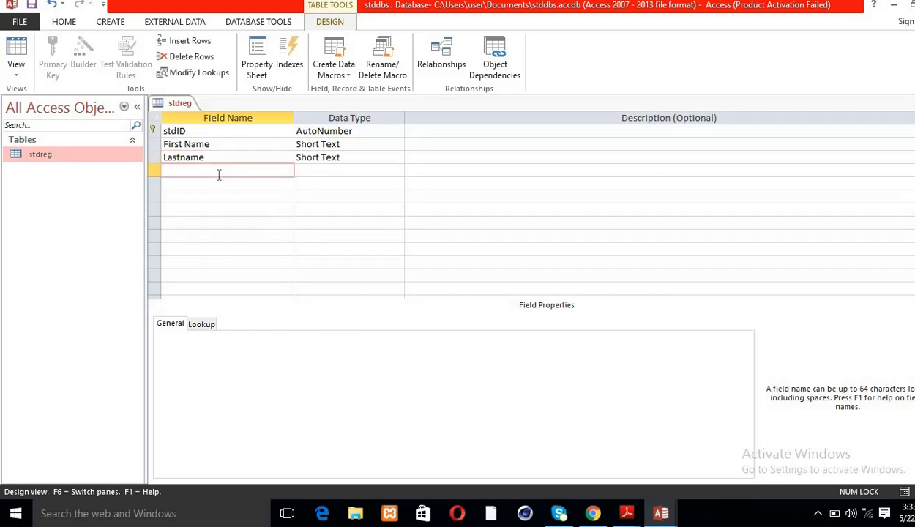
pyautogui.write('HomeTown')
pyautogui.click(218, 185)
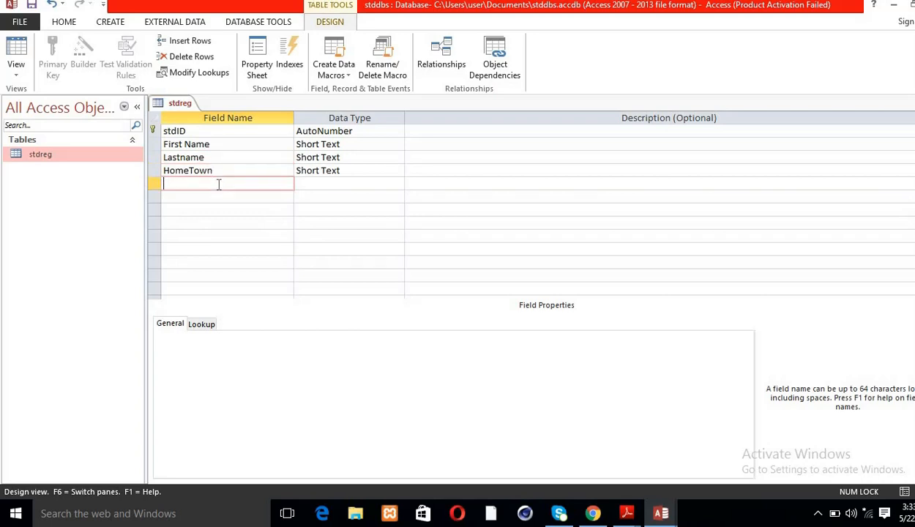
pyautogui.write('Matric No')
pyautogui.click(218, 198)
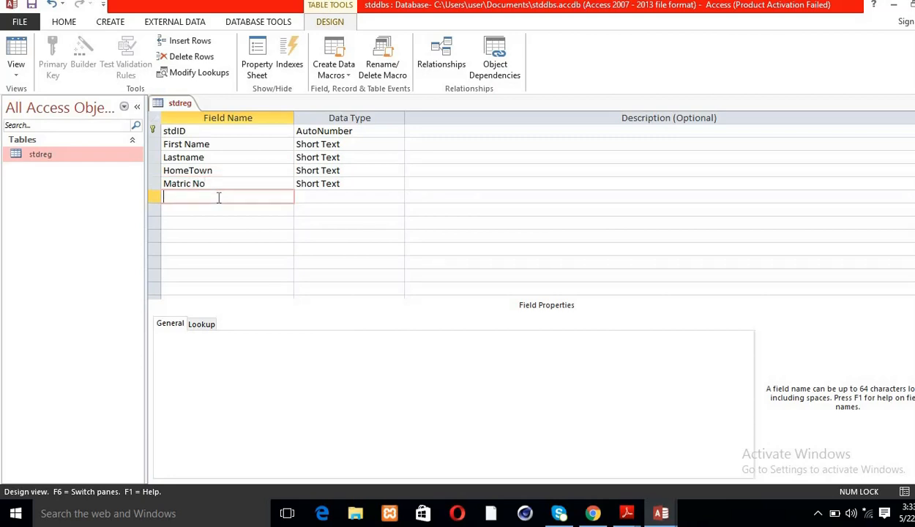
pyautogui.write('Level')
# - Add a Group field, then name the next row below it DOB
pyautogui.click(214, 211)
pyautogui.write('G')
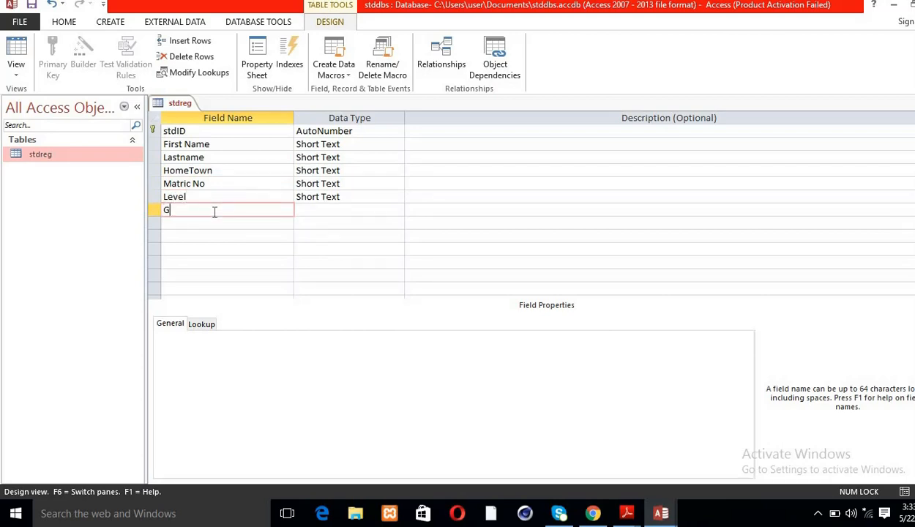
pyautogui.write('roup')
pyautogui.click(319, 207)
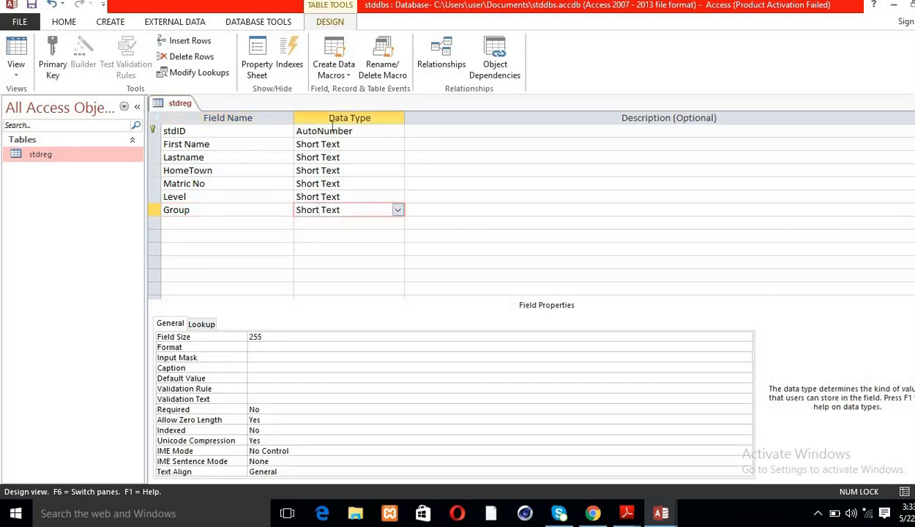
pyautogui.moveTo(332, 129); pyautogui.dragTo(255, 206)
pyautogui.click(223, 224)
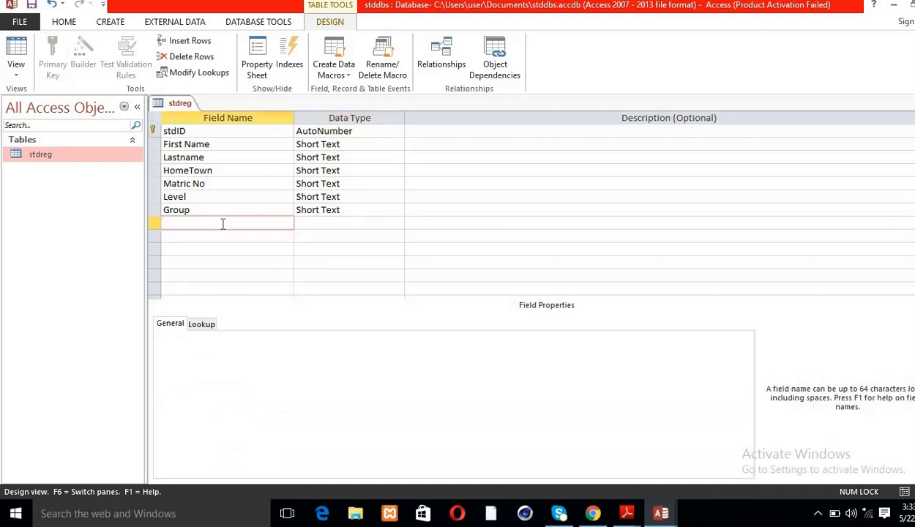
pyautogui.write('dat')
pyautogui.press('BackSpace')
pyautogui.press('BackSpace')
pyautogui.press('BackSpace')
pyautogui.write('DOB')
# - Choose Date/Time from the Data Type dropdown of the DOB row
pyautogui.click(355, 223)
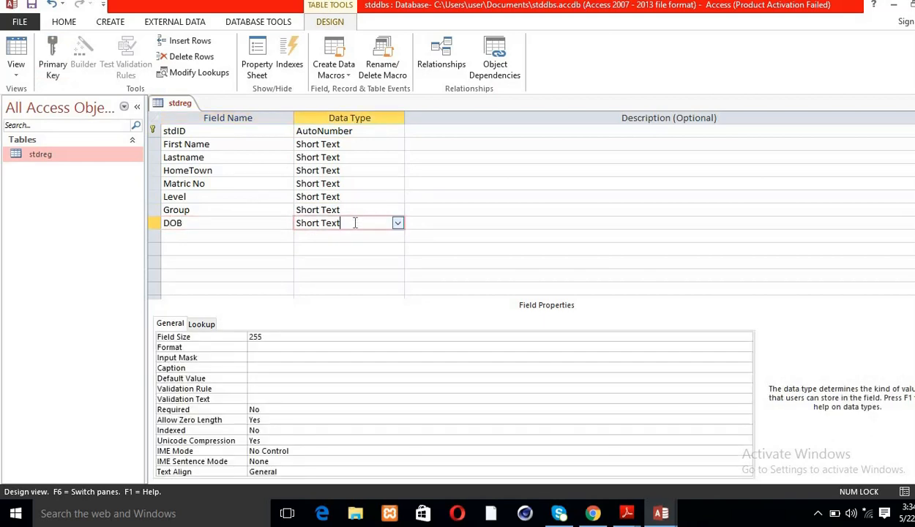
pyautogui.click(398, 224)
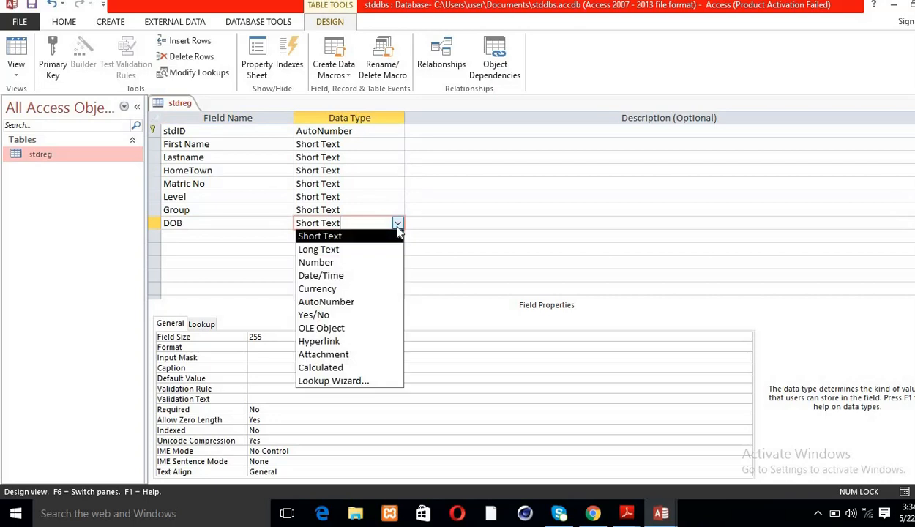
pyautogui.click(322, 276)
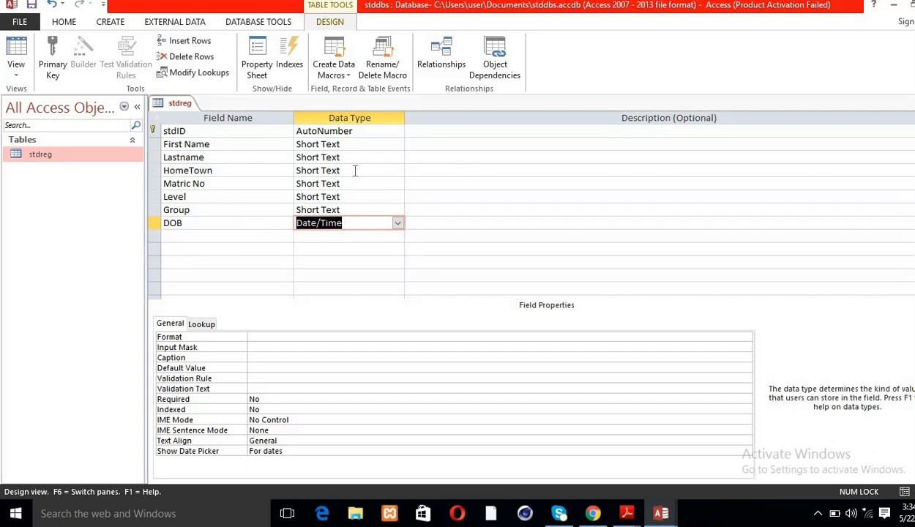
# - Enter 'The first name is always your surname' as the First Name field's description
pyautogui.click(422, 146)
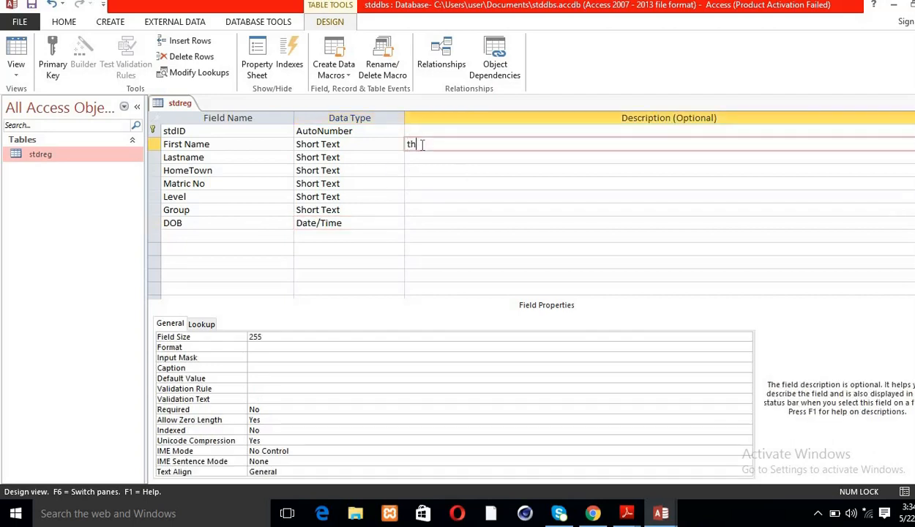
pyautogui.write('The first name is alw')
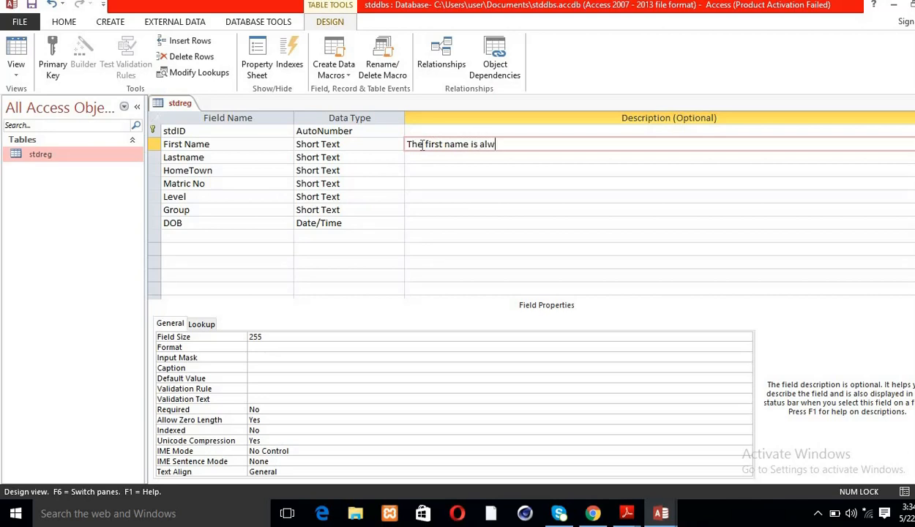
pyautogui.write('ays your surname')
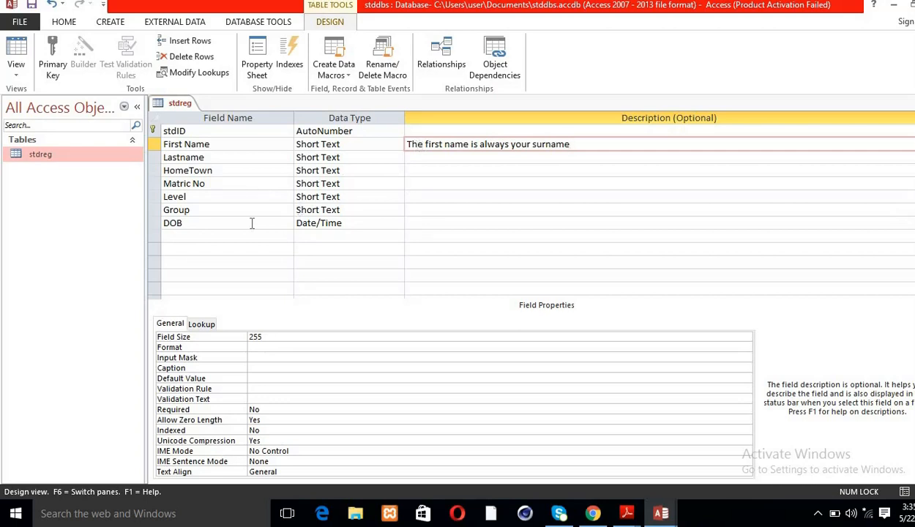
pyautogui.click(215, 229)
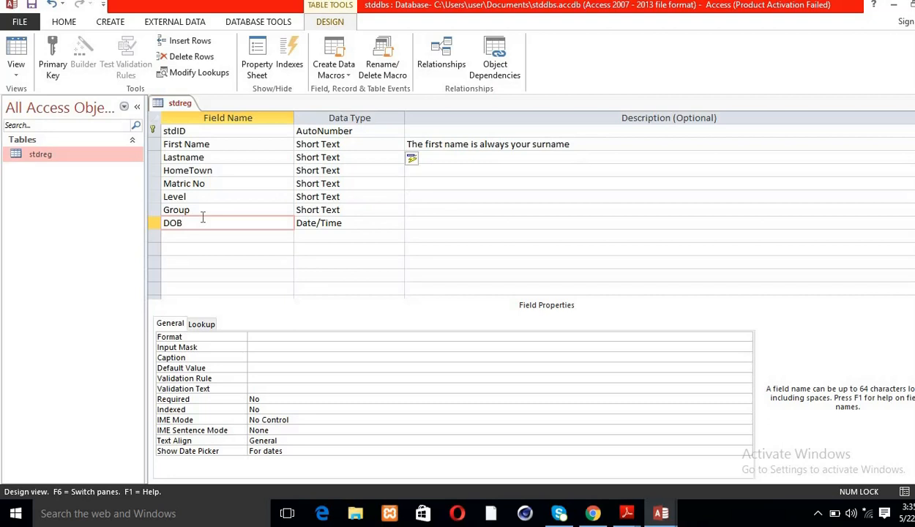
# - Insert a row above DOB and name it Campus, keeping Short Text
pyautogui.click(154, 226)
pyautogui.rightClick(155, 230)
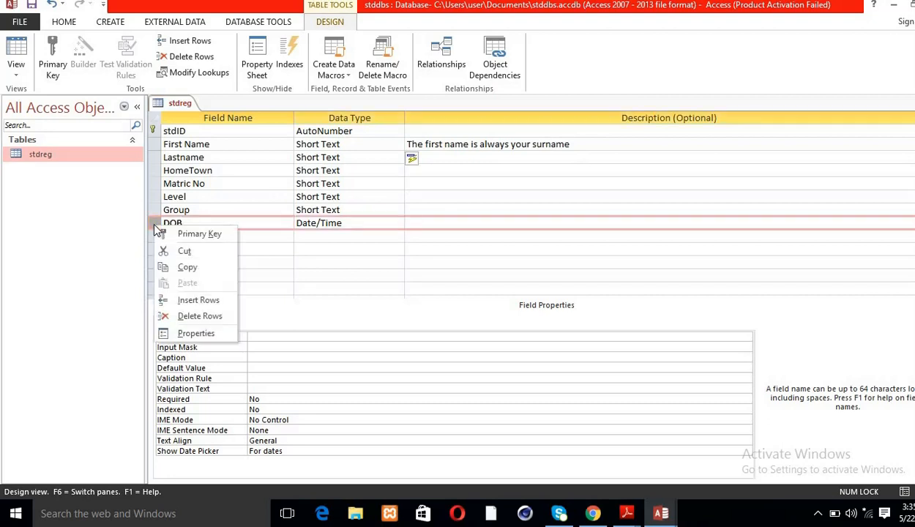
pyautogui.click(198, 301)
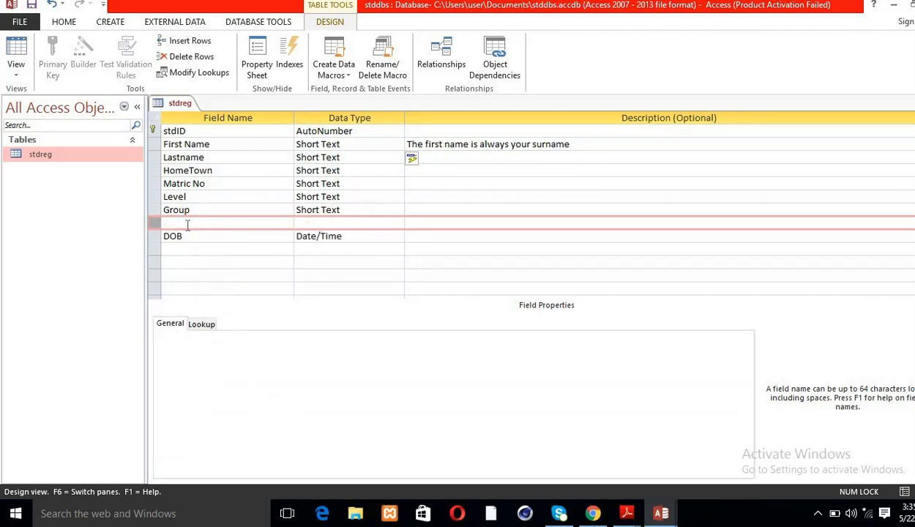
pyautogui.write('C')
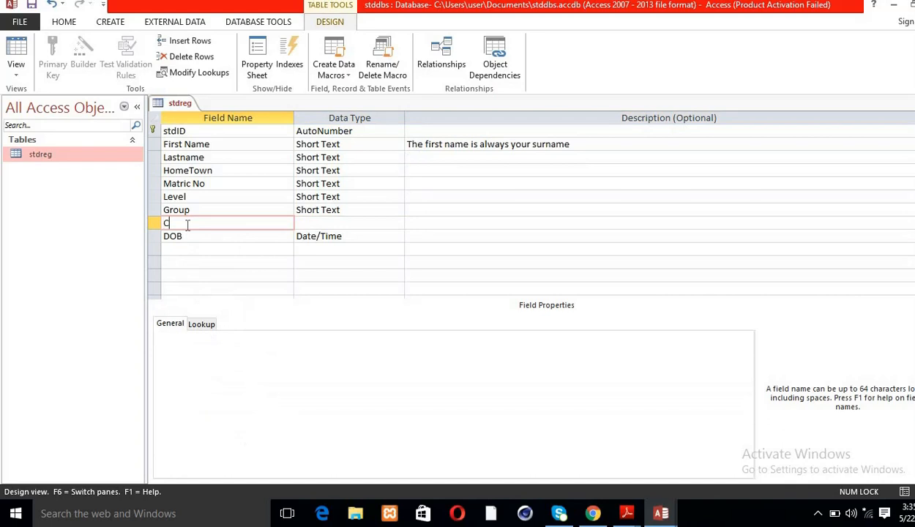
pyautogui.write('ampus')
pyautogui.click(388, 223)
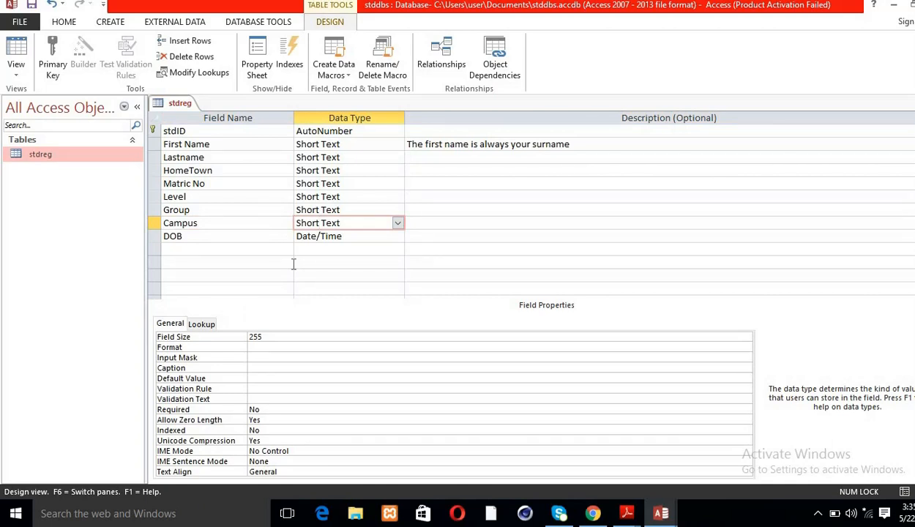
pyautogui.click(242, 223)
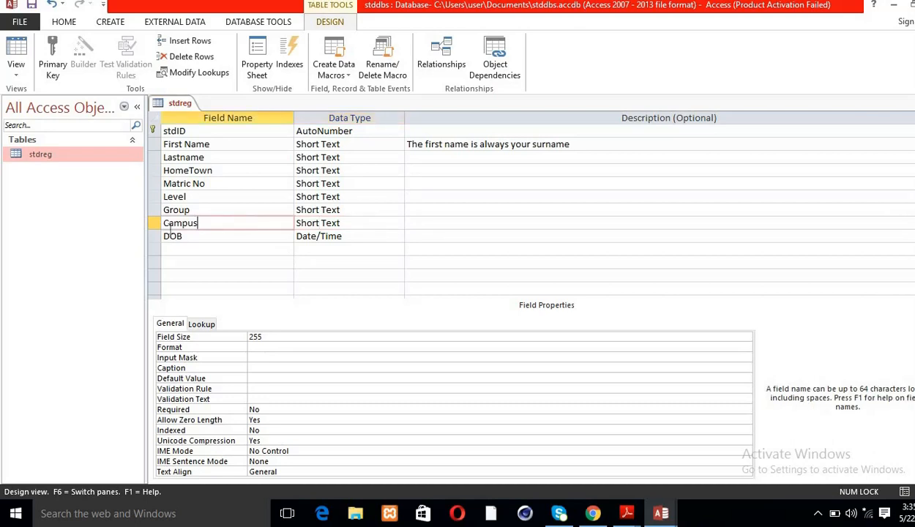
pyautogui.click(155, 224)
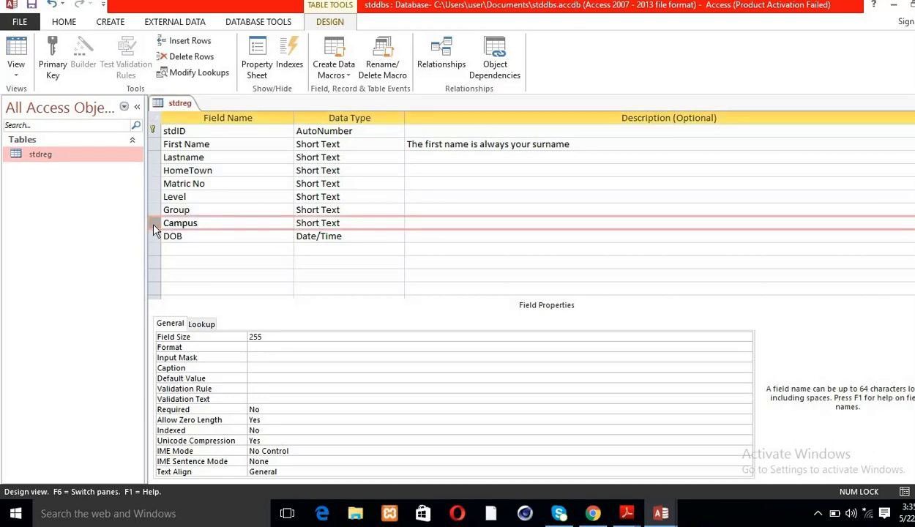
pyautogui.rightClick(155, 228)
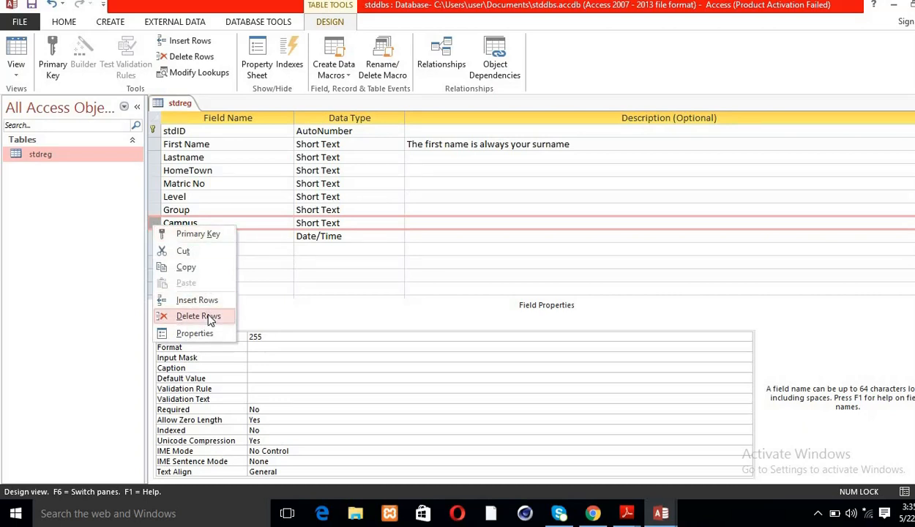
# - Dismiss the row menu without deleting Campus and save the stdreg design
pyautogui.click(299, 300)
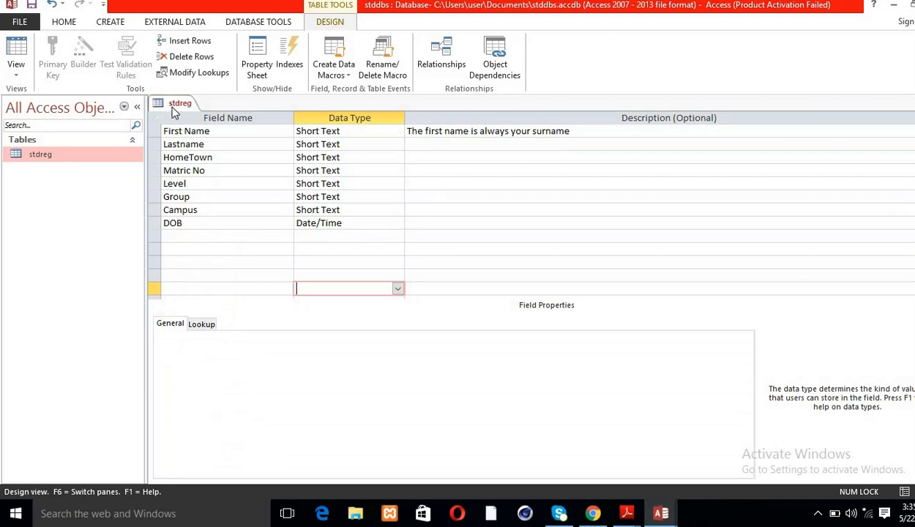
pyautogui.rightClick(192, 107)
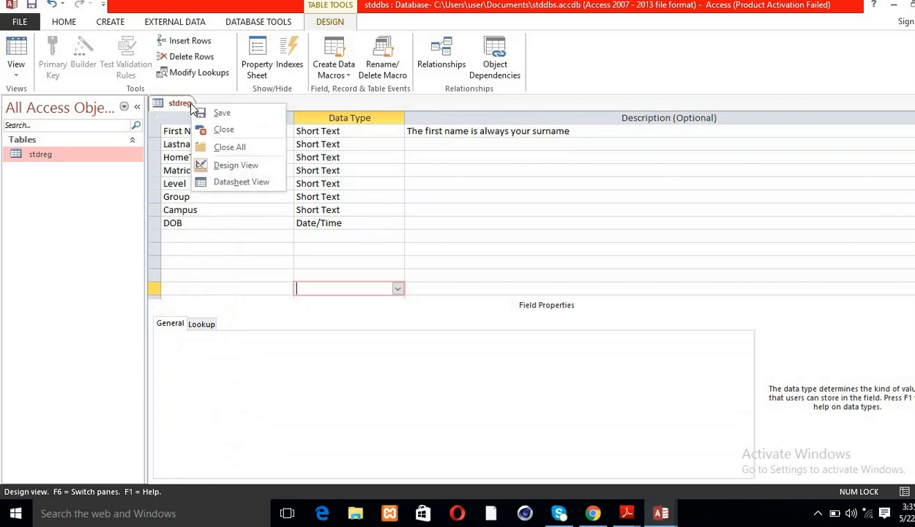
pyautogui.click(200, 111)
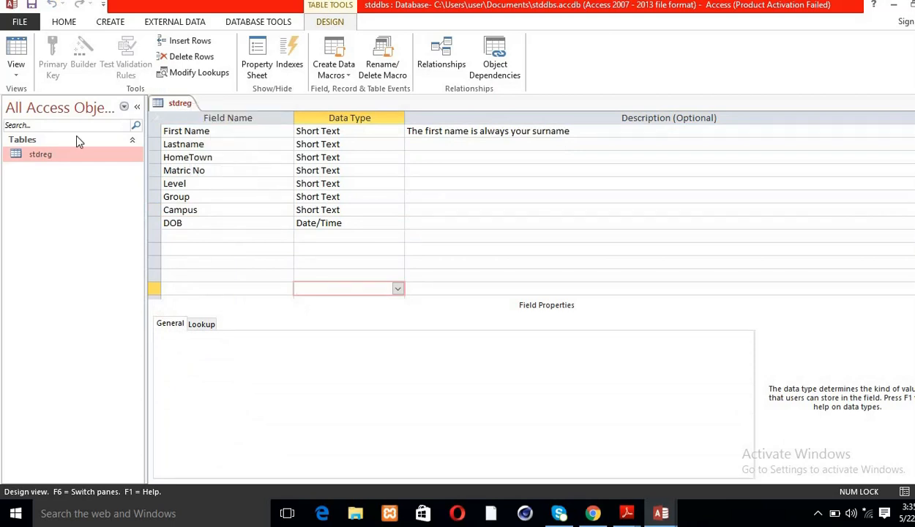
# - Open the stdreg datasheet and enter the first student's first and last name in capitals
pyautogui.doubleClick(68, 155)
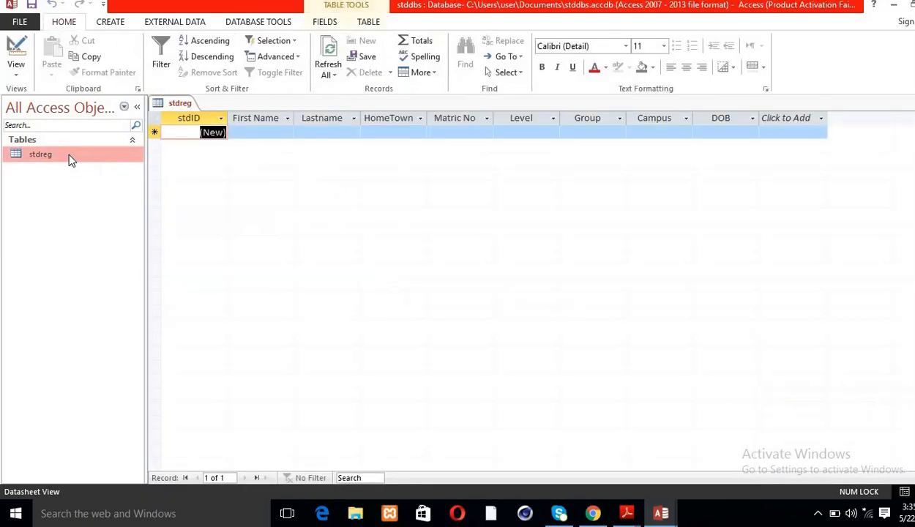
pyautogui.click(271, 130)
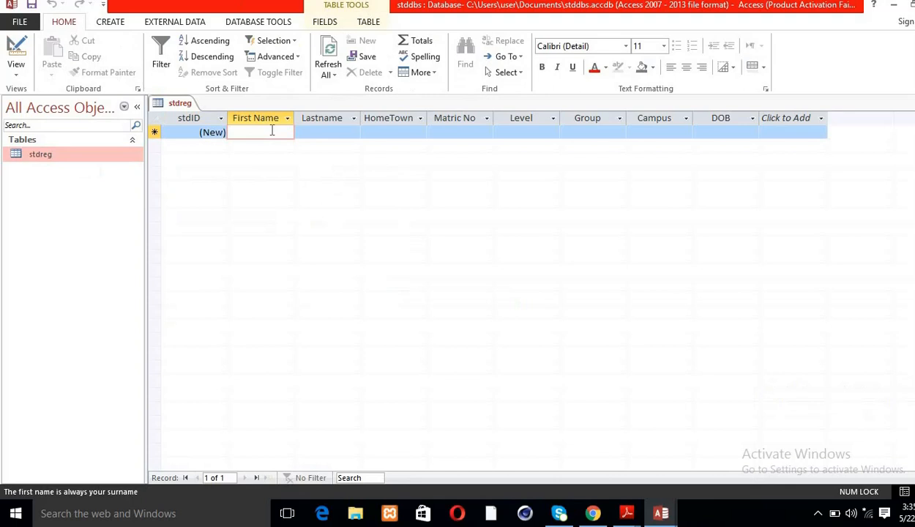
pyautogui.press('capslock')
pyautogui.write('EL')
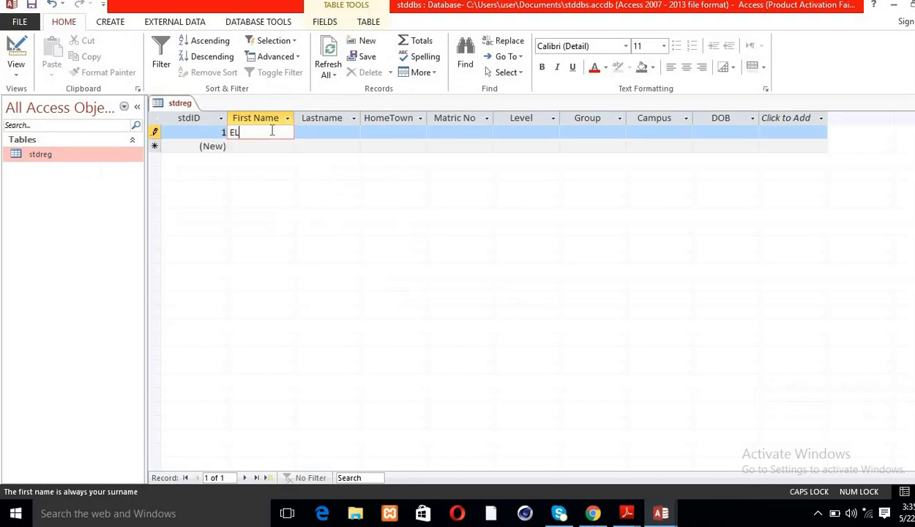
pyautogui.write('IZABETH')
pyautogui.click(311, 133)
pyautogui.click(271, 133)
pyautogui.click(323, 134)
pyautogui.write('QUE')
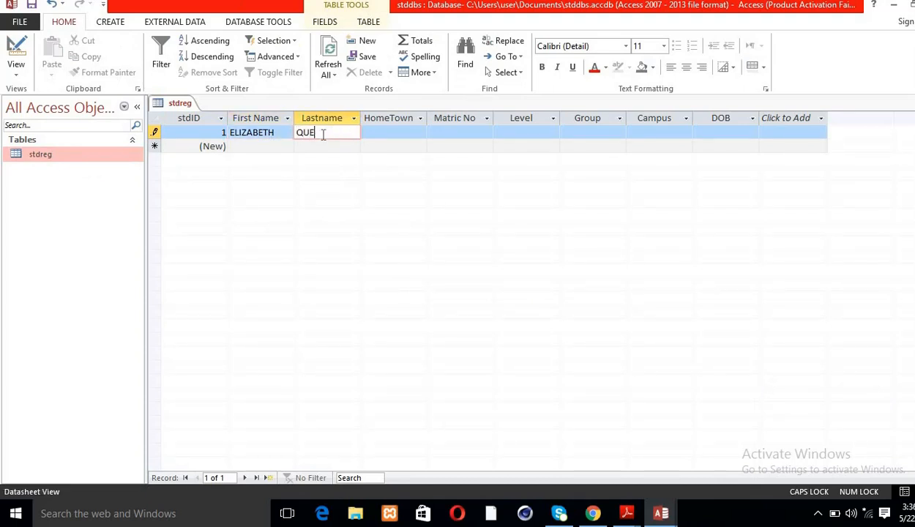
pyautogui.write('EN')
# - Fill in HomeTown ITUKPA, the student's matric number, Level HND II and Group A
pyautogui.click(380, 131)
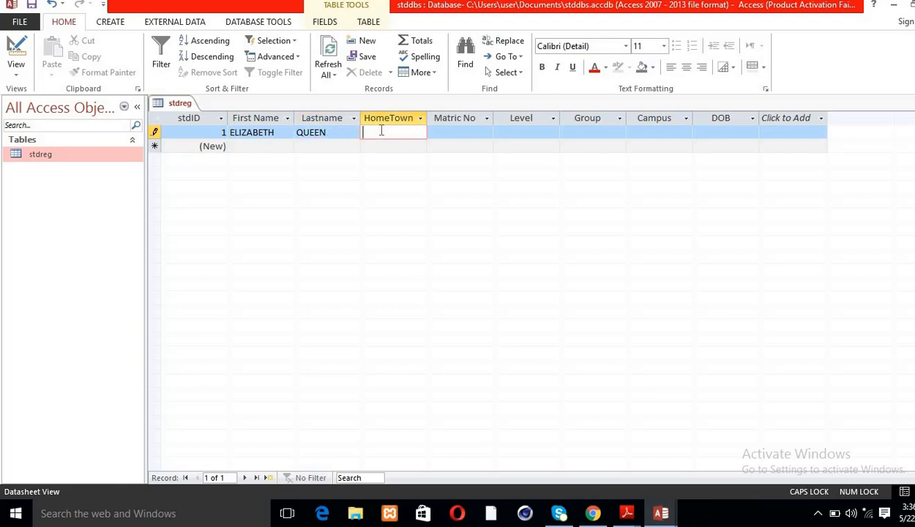
pyautogui.write('ITUKPA')
pyautogui.click(448, 133)
pyautogui.write('HD')
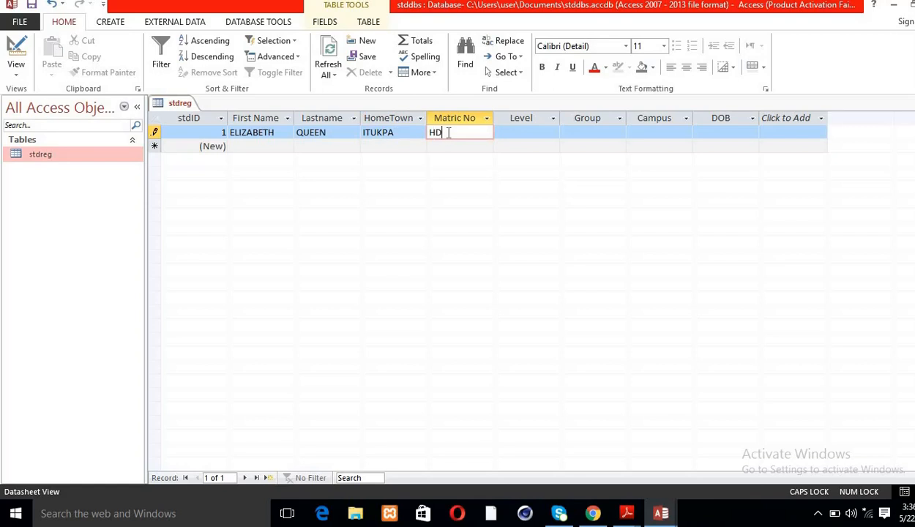
pyautogui.write('2018/000/CS')
pyautogui.click(532, 134)
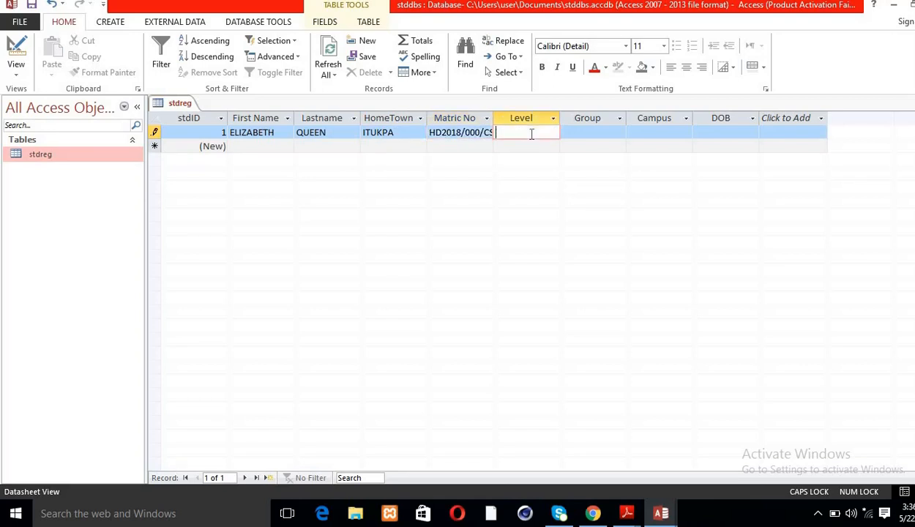
pyautogui.write('HND II')
pyautogui.click(592, 132)
pyautogui.write('A')
# - Enter Campus WEST, pick 5/28/2021 as DOB from the calendar, and save the record
pyautogui.click(648, 132)
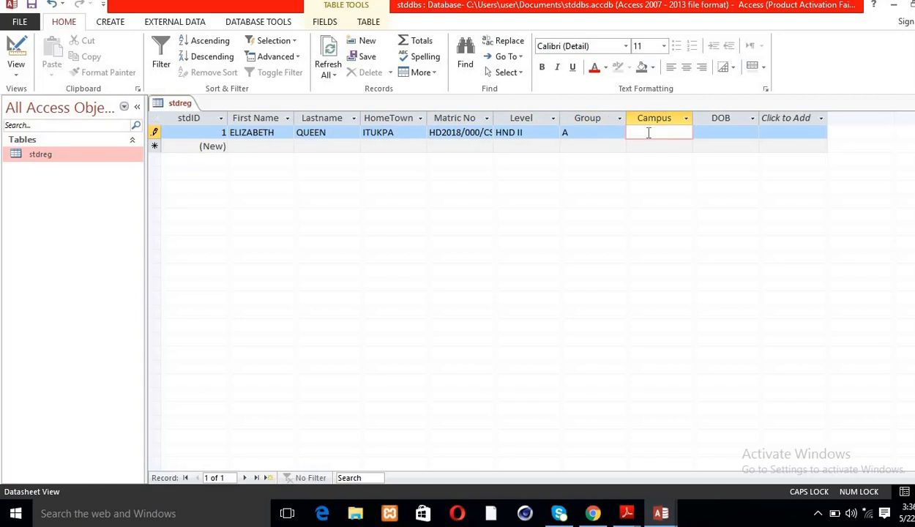
pyautogui.write('WEST')
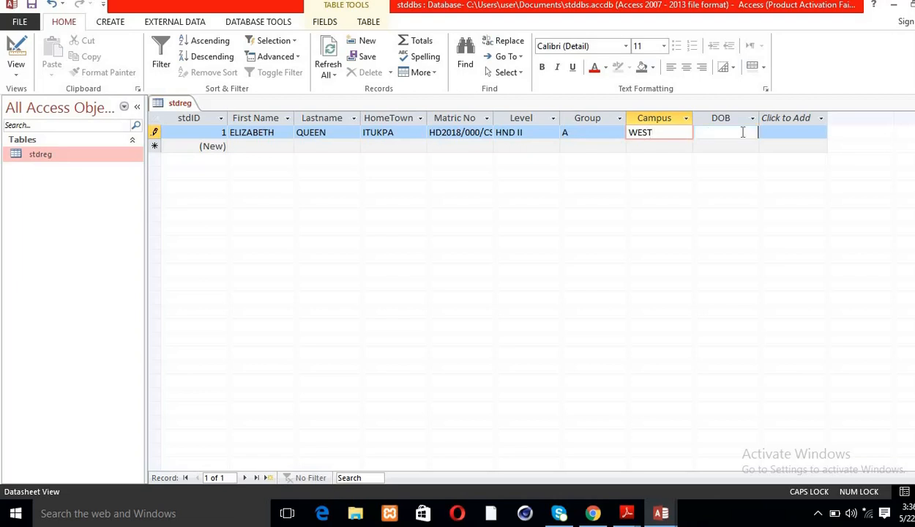
pyautogui.click(750, 132)
pyautogui.click(766, 132)
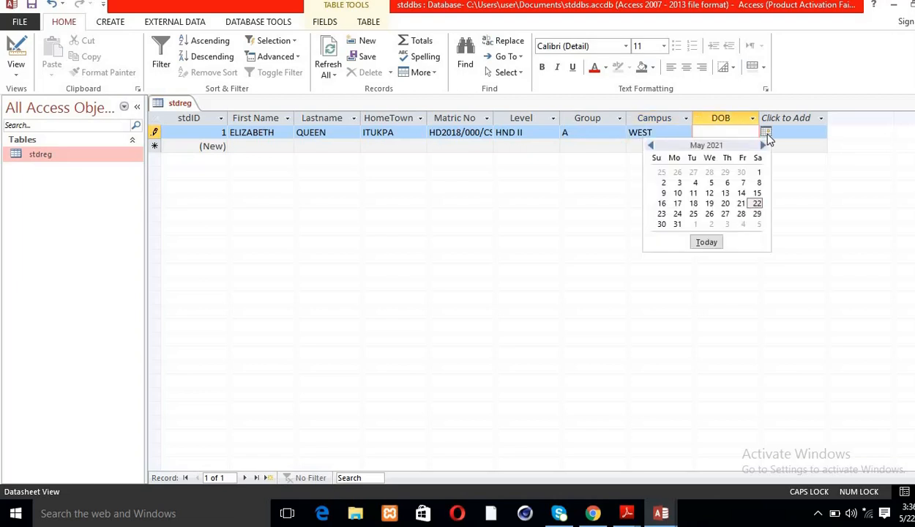
pyautogui.click(738, 214)
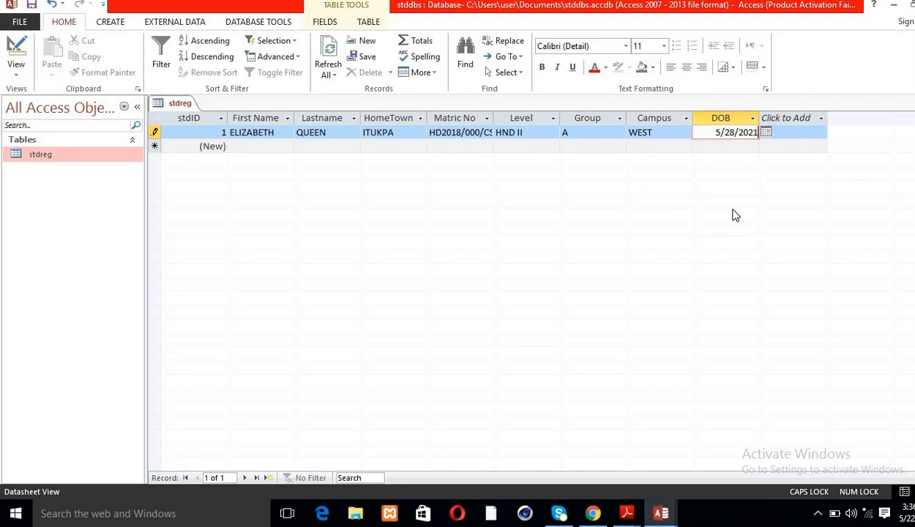
pyautogui.click(235, 145)
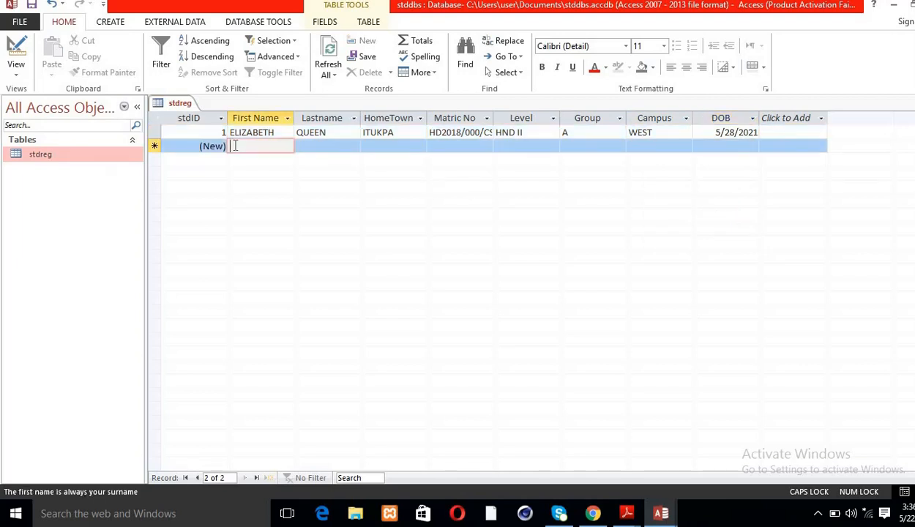
# - Enter the second student's first and last name, hometown IMO, matric number and level HNDII
pyautogui.write('K')
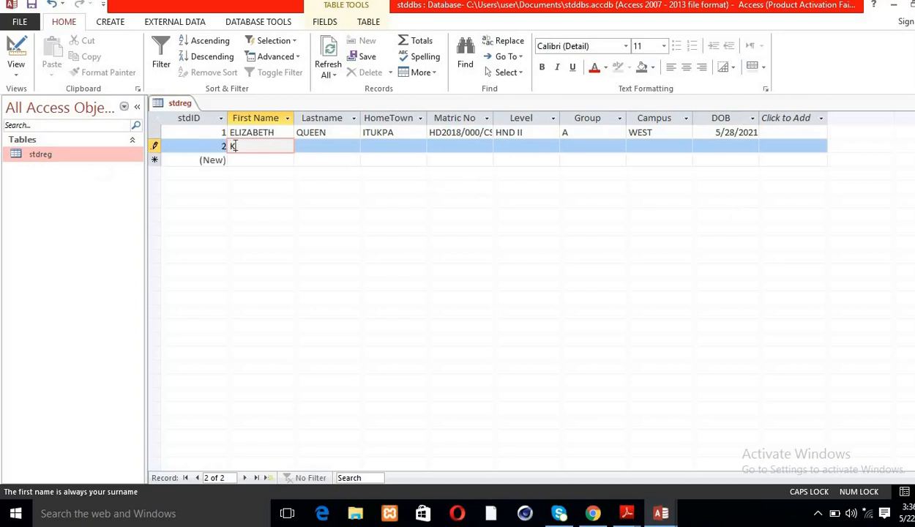
pyautogui.write('ING')
pyautogui.click(312, 144)
pyautogui.write('BLESSING')
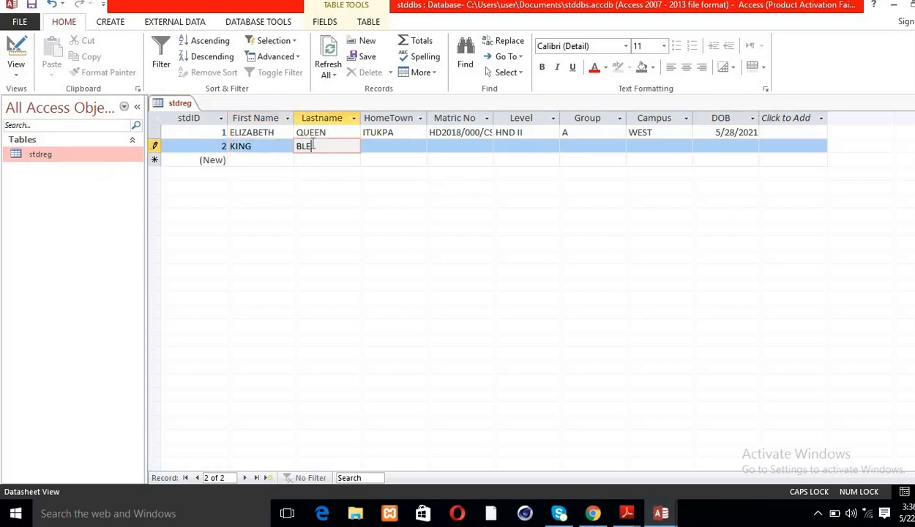
pyautogui.click(369, 148)
pyautogui.write('IMO')
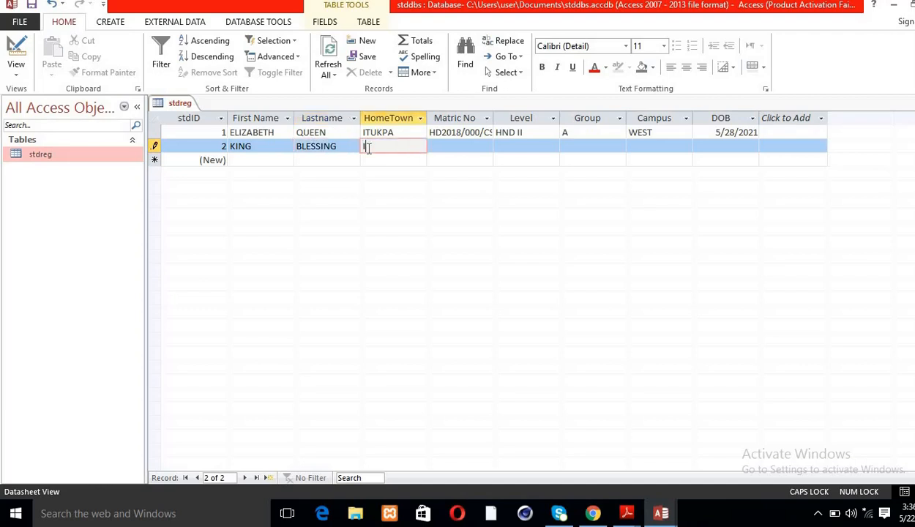
pyautogui.click(451, 148)
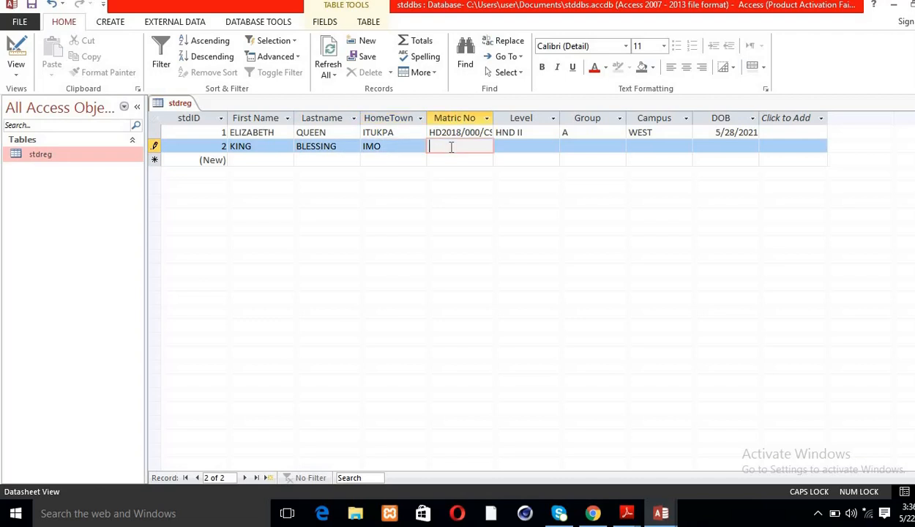
pyautogui.write('HD2')
pyautogui.write('018')
pyautogui.write('/001')
pyautogui.write('/CS')
pyautogui.press('Tab')
pyautogui.write('HND')
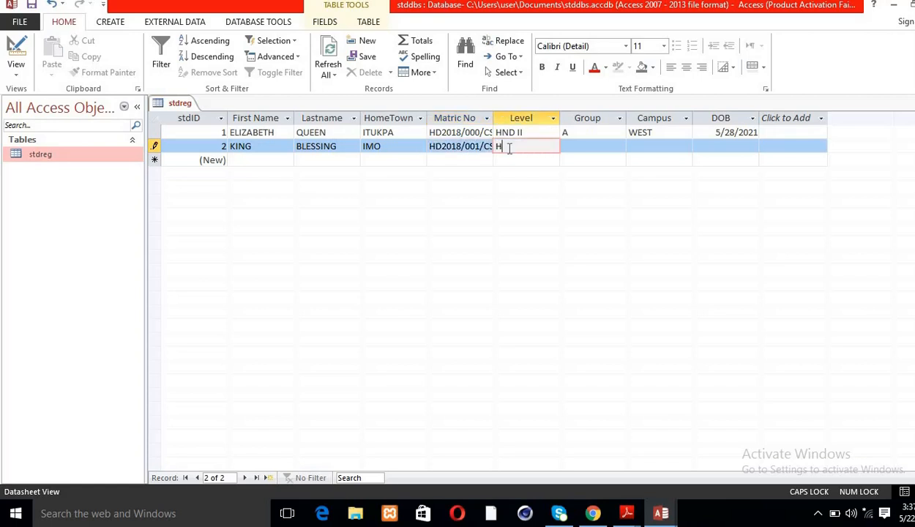
pyautogui.write('II')
# - Set the second record's Group to B, Campus to EAST and DOB to 5/11/2021 via the date picker
pyautogui.click(583, 148)
pyautogui.write('B')
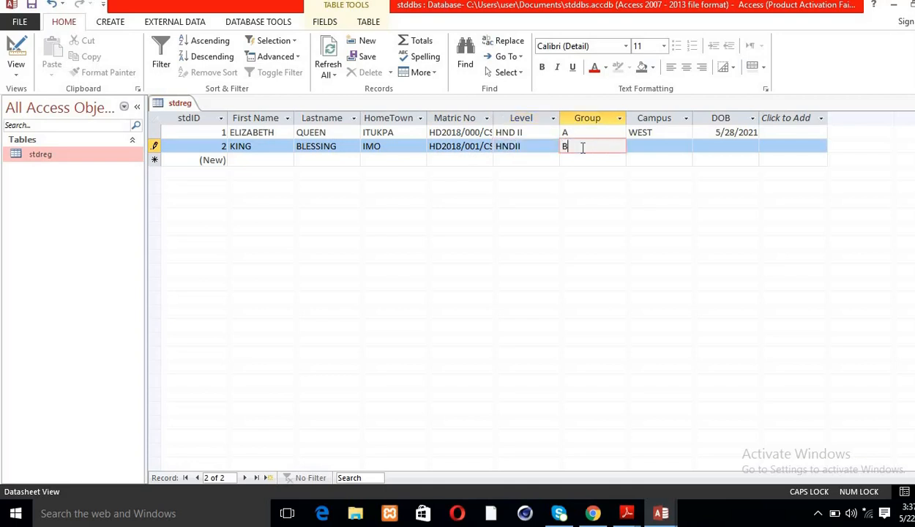
pyautogui.click(661, 148)
pyautogui.write('EAST')
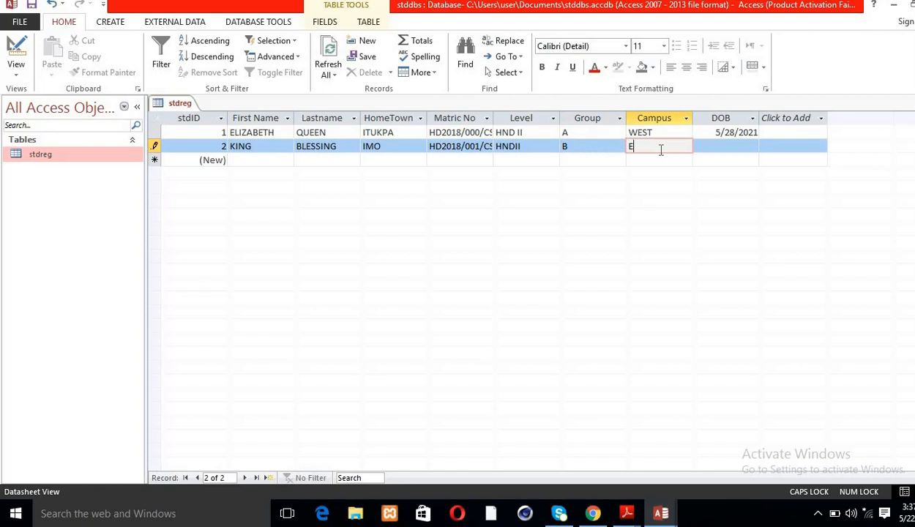
pyautogui.click(746, 152)
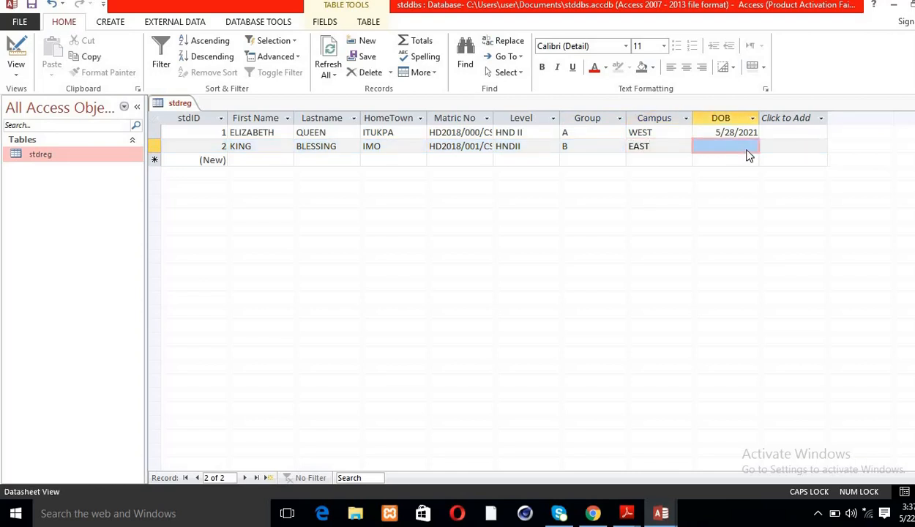
pyautogui.rightClick(749, 155)
pyautogui.click(743, 146)
pyautogui.click(759, 148)
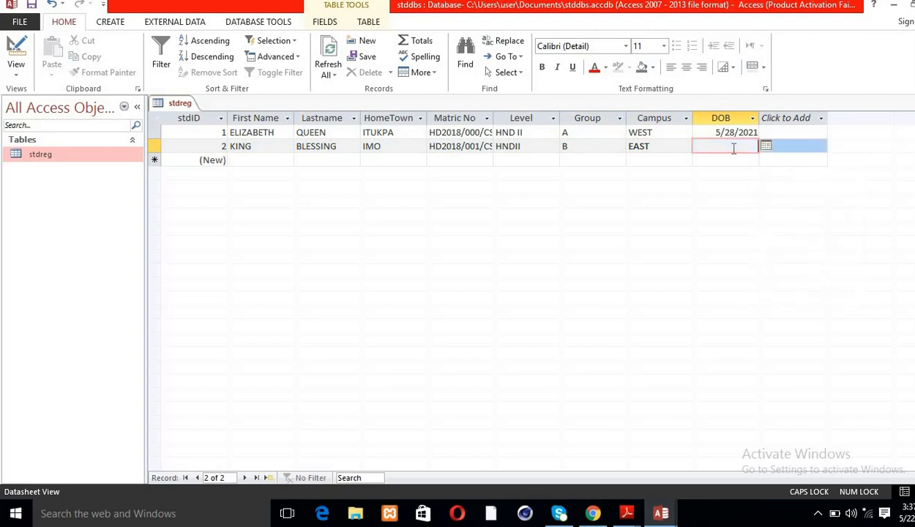
pyautogui.click(766, 147)
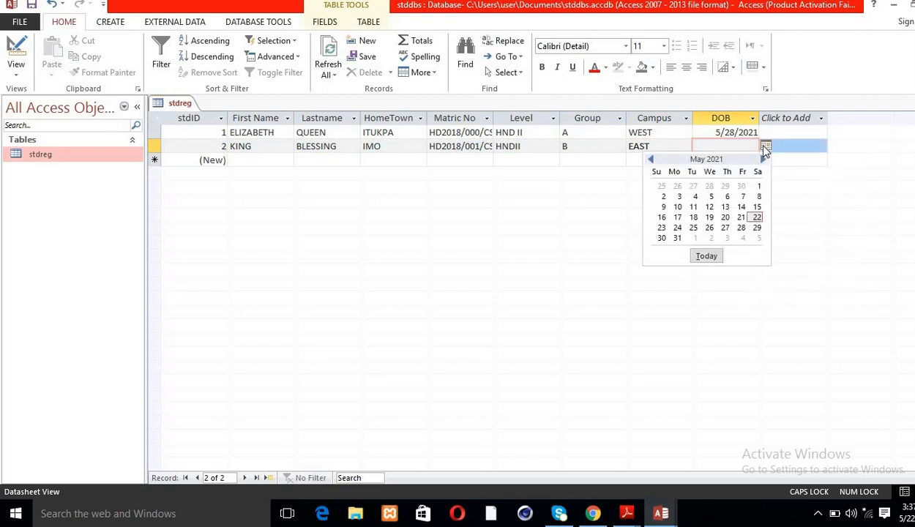
pyautogui.click(676, 204)
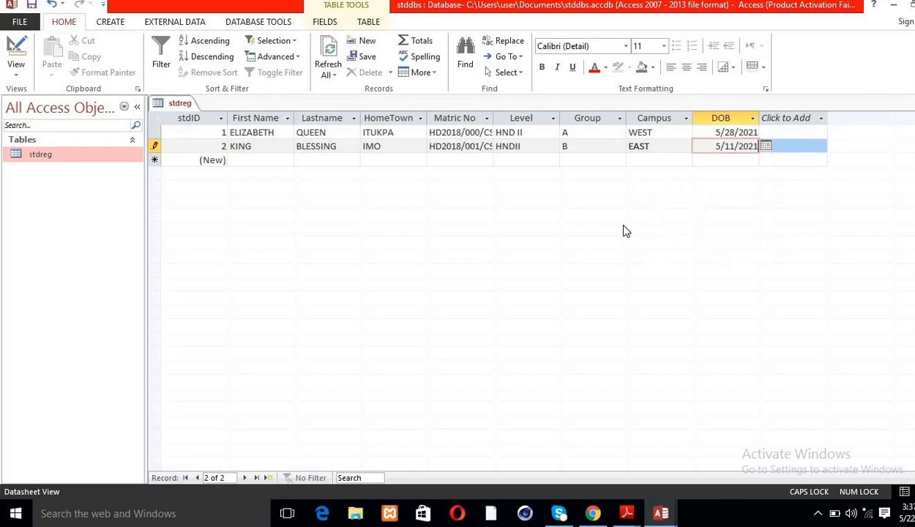
# - Switch the stdreg table to Design View and select the Campus field row
pyautogui.rightClick(174, 104)
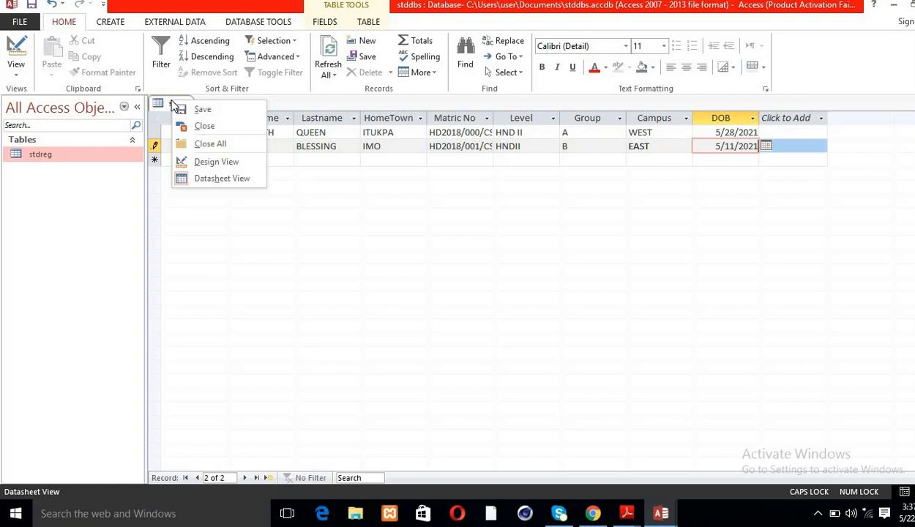
pyautogui.click(207, 161)
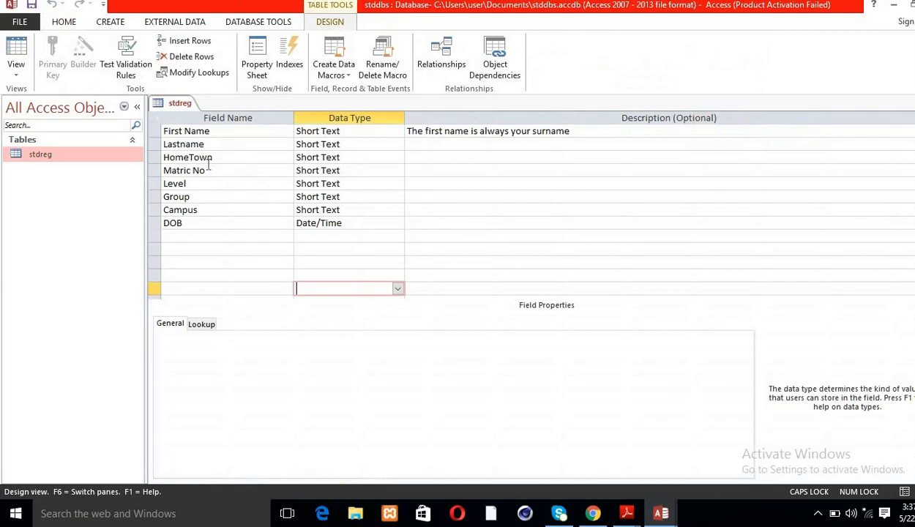
pyautogui.click(170, 209)
pyautogui.click(153, 211)
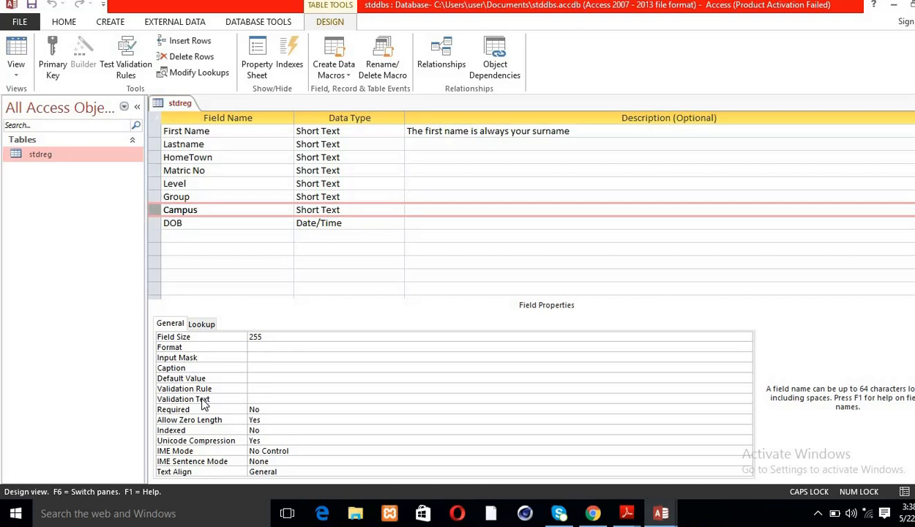
# - Enter the Campus validation rule 'west campus or east campus' and type 'east campus' as Default Value
pyautogui.click(261, 386)
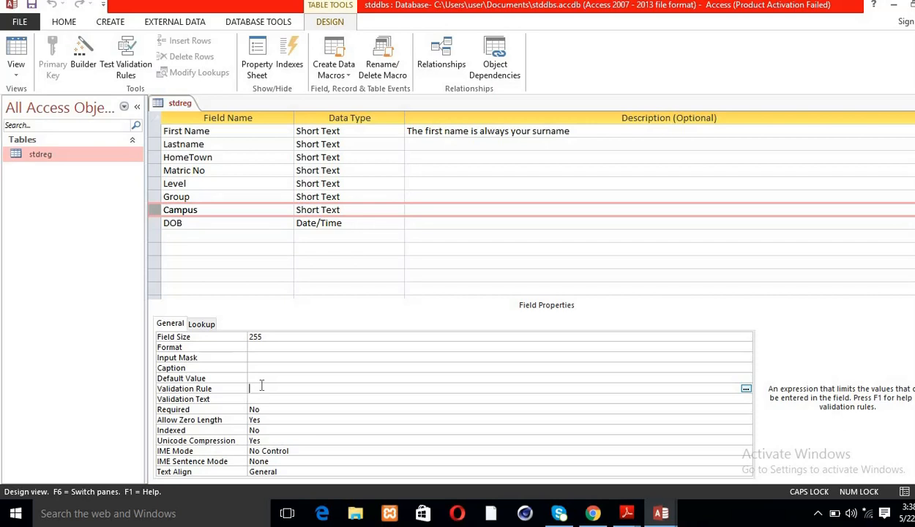
pyautogui.press('capslock')
pyautogui.write('westc')
pyautogui.press('BackSpace')
pyautogui.write('campus or ')
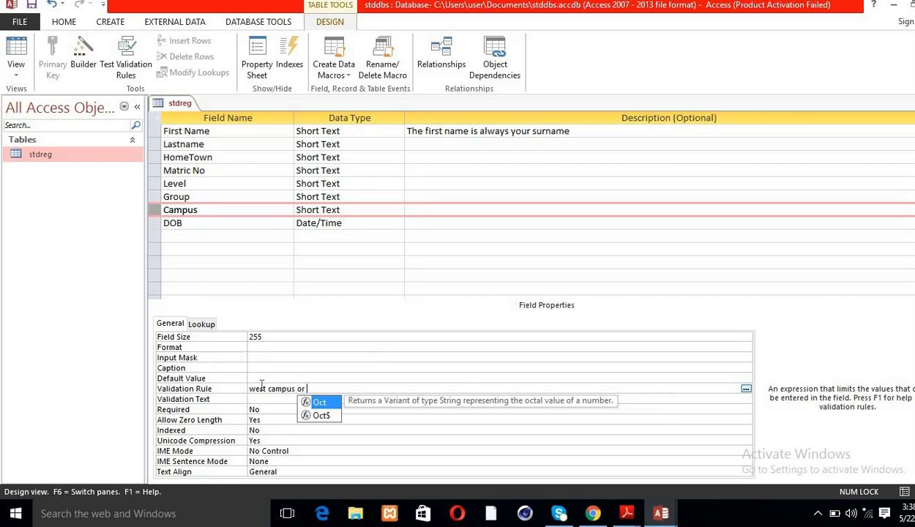
pyautogui.write('e')
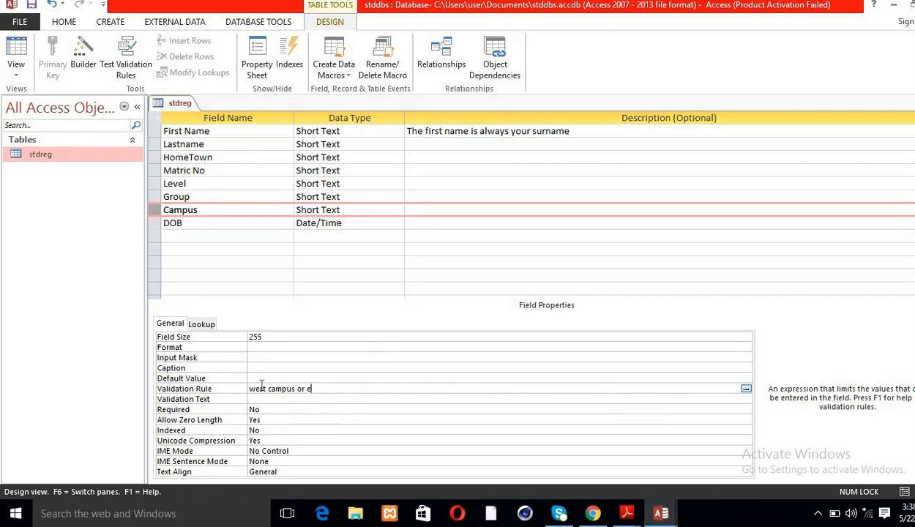
pyautogui.write('ast campus')
pyautogui.click(256, 380)
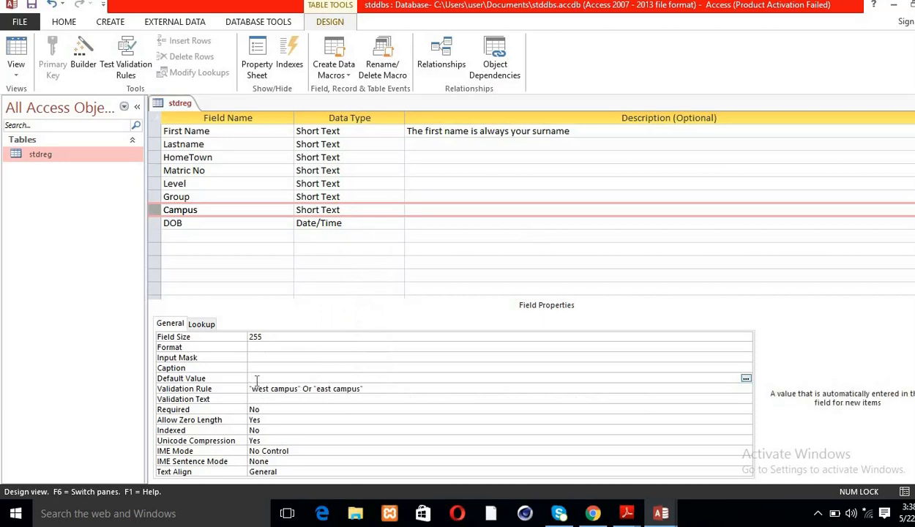
pyautogui.write('east campus')
# - Commit 'east campus' as the Campus default value, moving to the Validation Text box
pyautogui.click(296, 402)
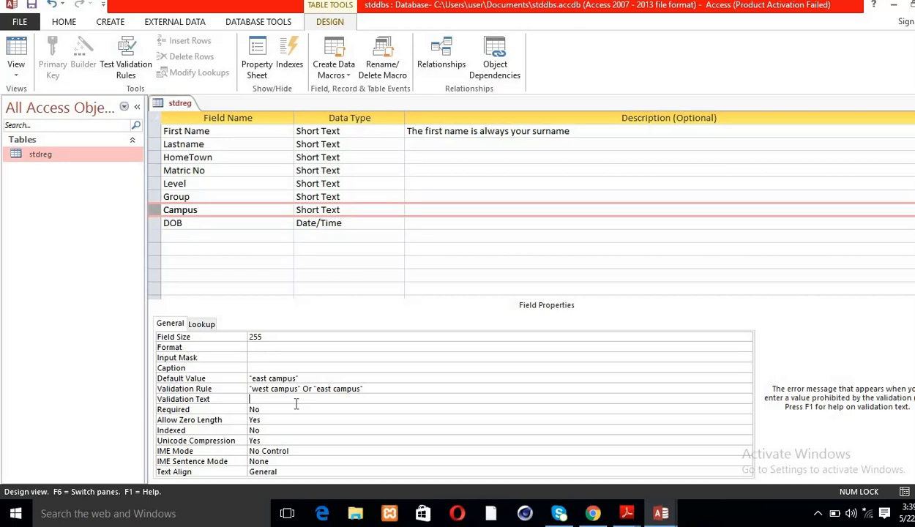
# - Set the Campus Validation Text to INVALID ENTRY, wrapped in double quotes
pyautogui.press('capslock')
pyautogui.write('INVALID ENTRY')
pyautogui.click(293, 411)
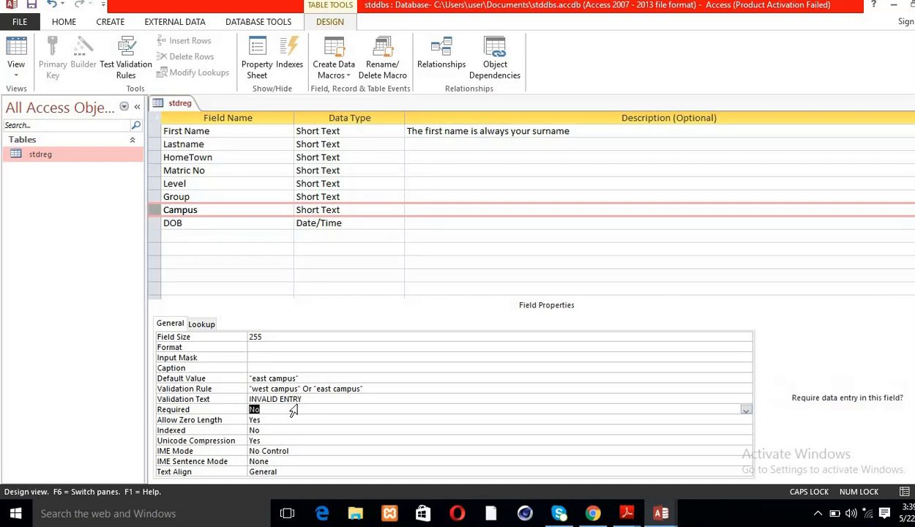
pyautogui.click(279, 366)
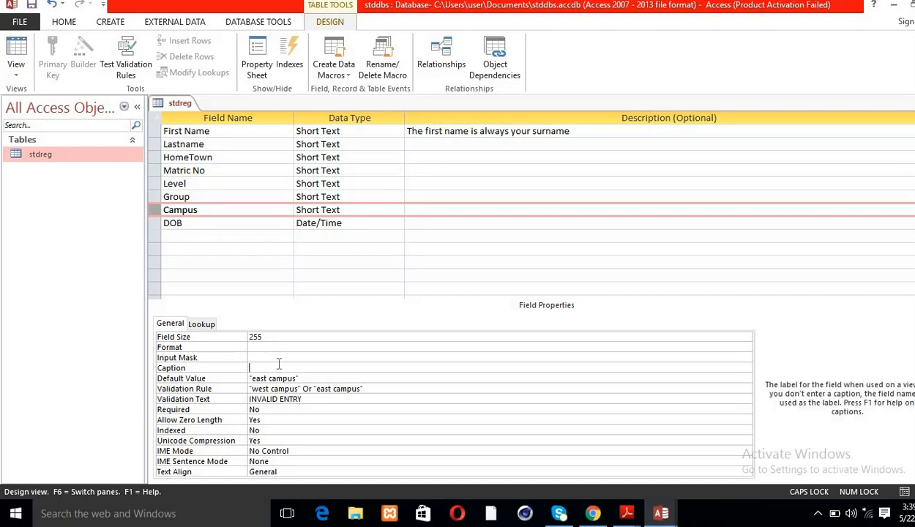
pyautogui.click(308, 399)
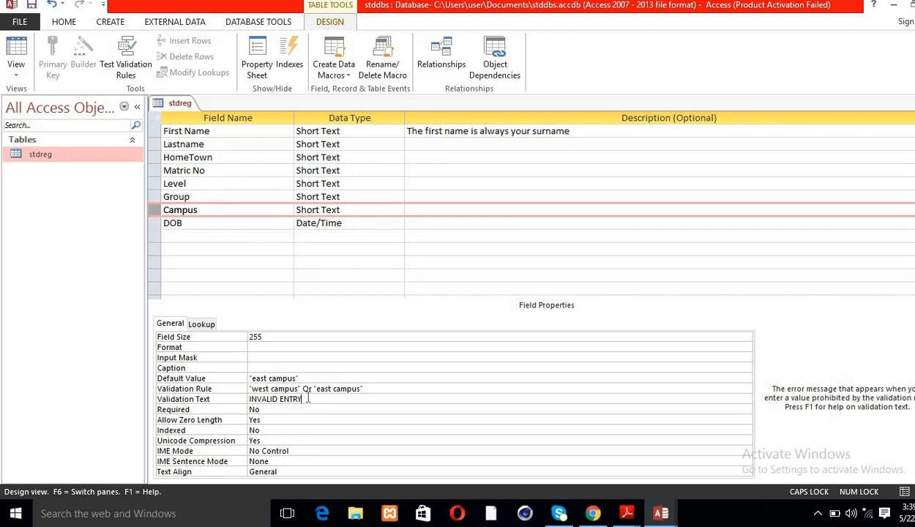
pyautogui.write('"')
pyautogui.click(250, 399)
pyautogui.write('"')
# - Select the Group field and change its data type to Lookup Wizard
pyautogui.click(316, 184)
pyautogui.click(315, 184)
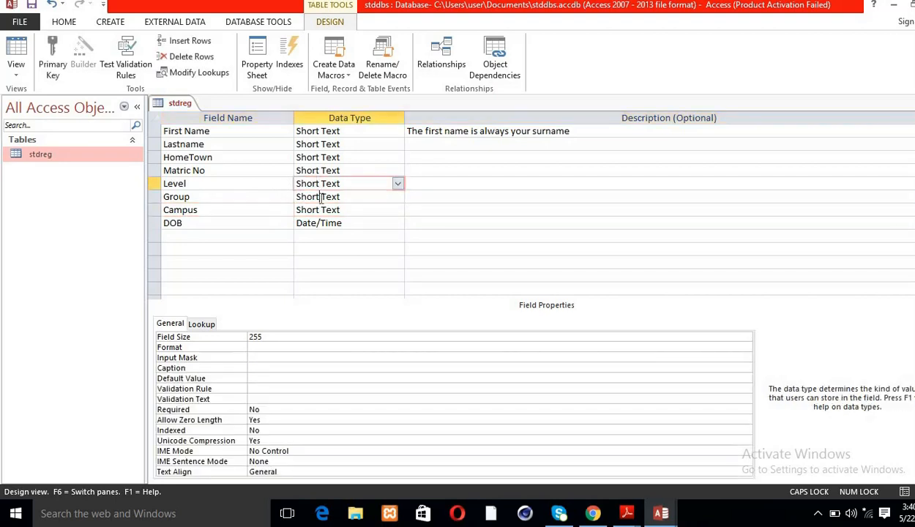
pyautogui.click(320, 197)
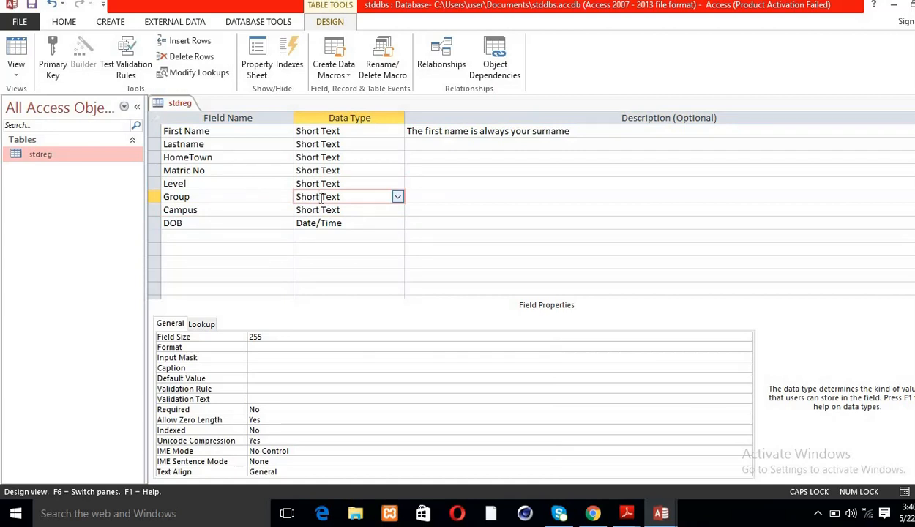
pyautogui.click(153, 197)
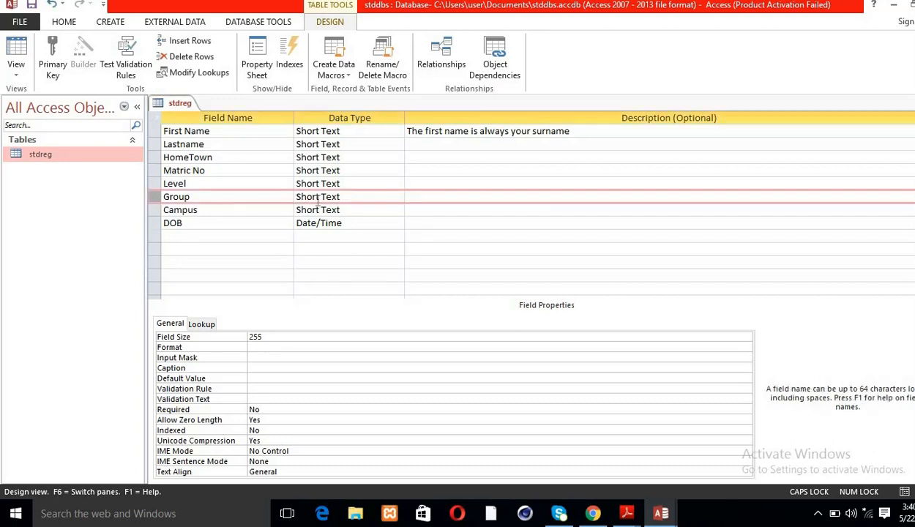
pyautogui.click(318, 200)
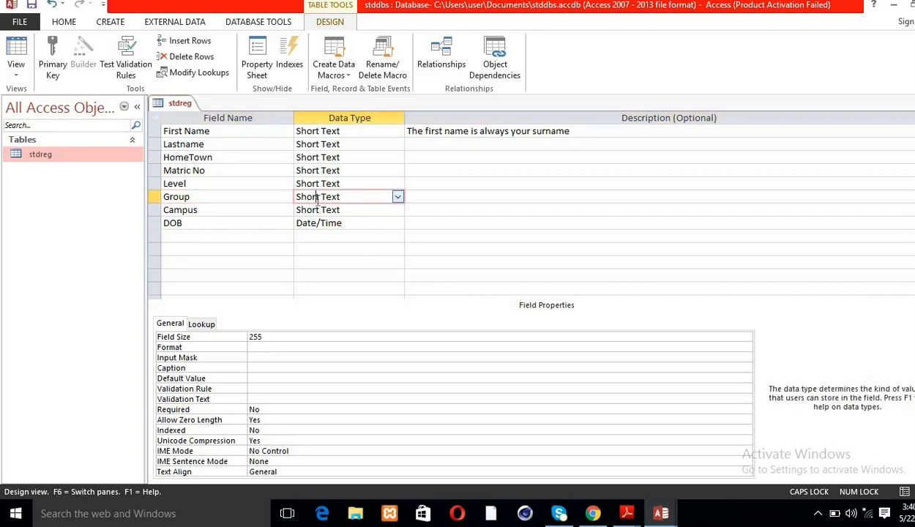
pyautogui.click(397, 198)
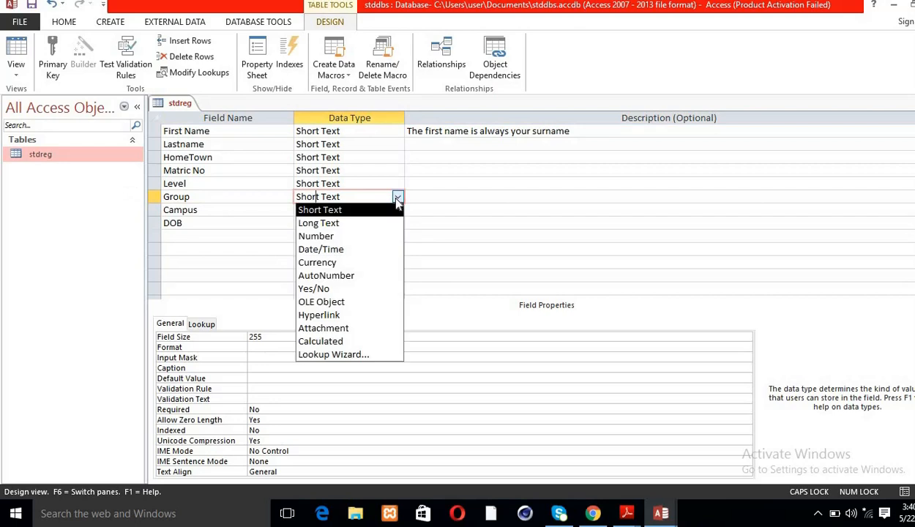
pyautogui.click(335, 355)
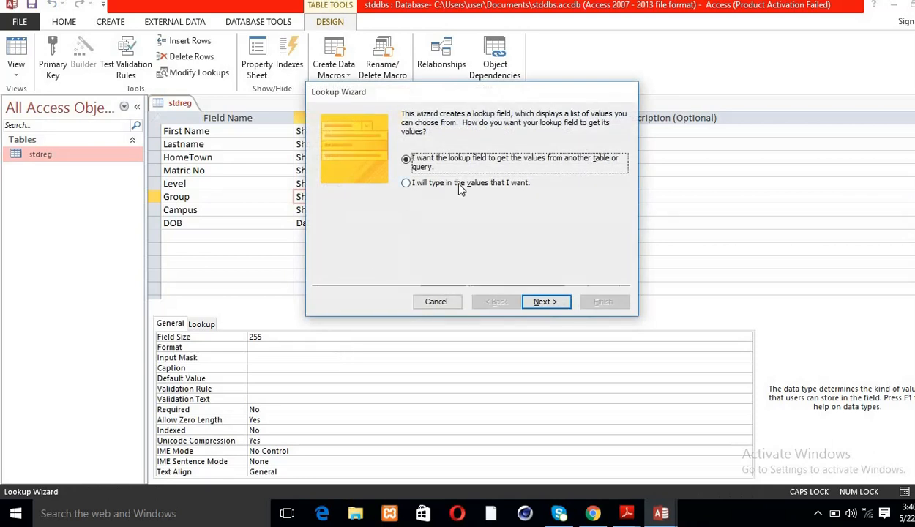
# - Choose typed-in values and enter A, B and C as the Group lookup list
pyautogui.click(409, 184)
pyautogui.click(540, 302)
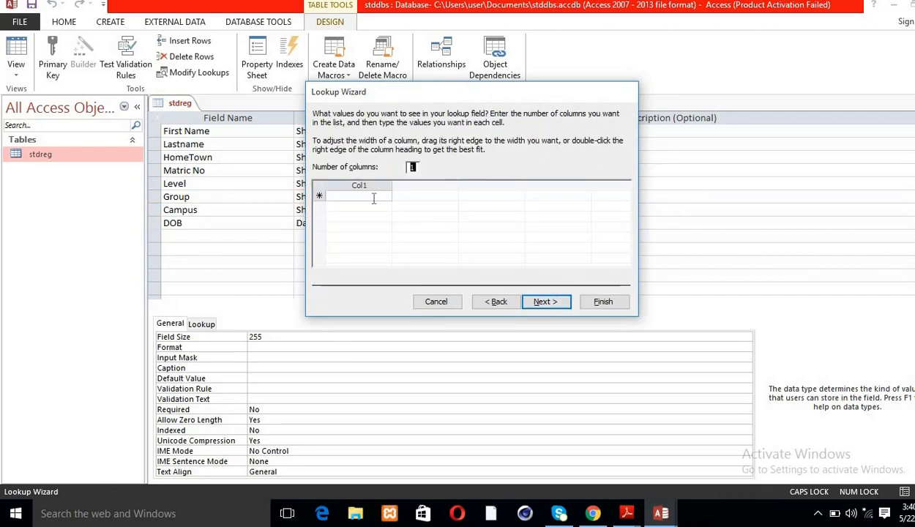
pyautogui.click(374, 198)
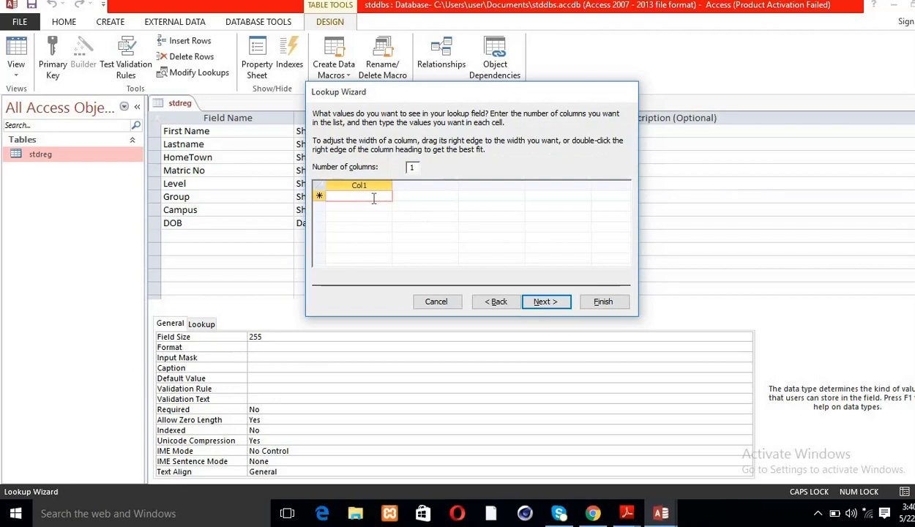
pyautogui.write('a')
pyautogui.click(371, 207)
pyautogui.write('b')
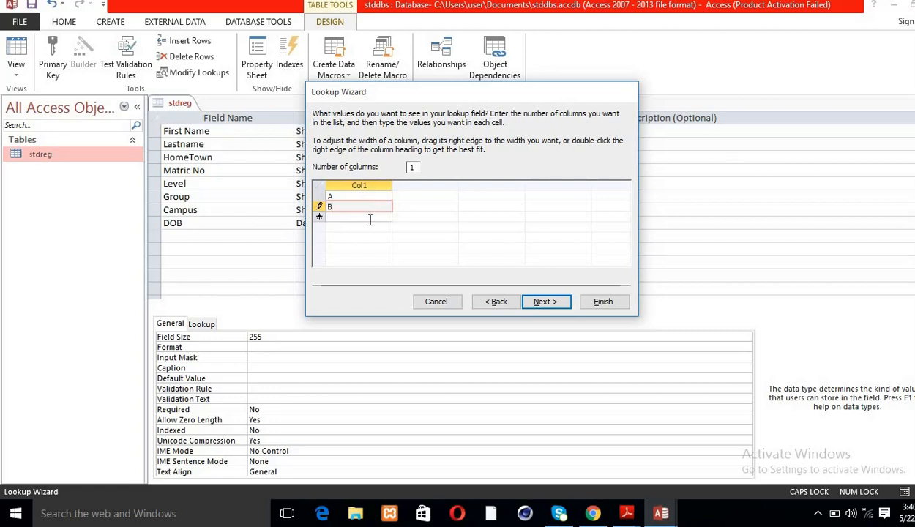
pyautogui.click(371, 218)
pyautogui.write('c')
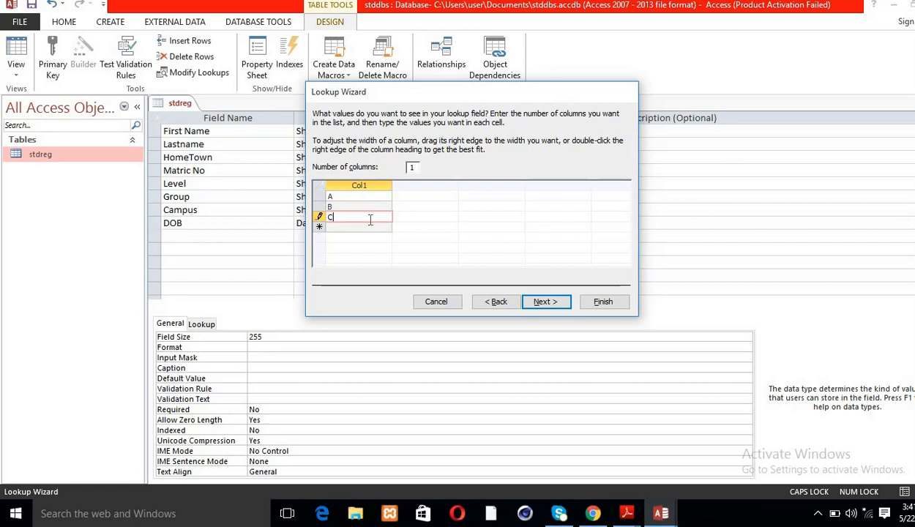
pyautogui.click(595, 300)
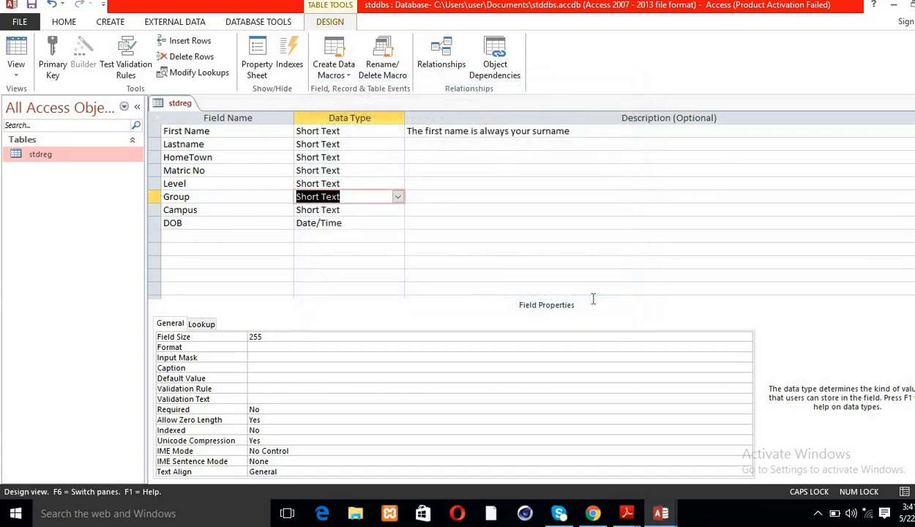
# - Save the stdreg design, testing existing data and declining the new Campus validation rule
pyautogui.rightClick(174, 106)
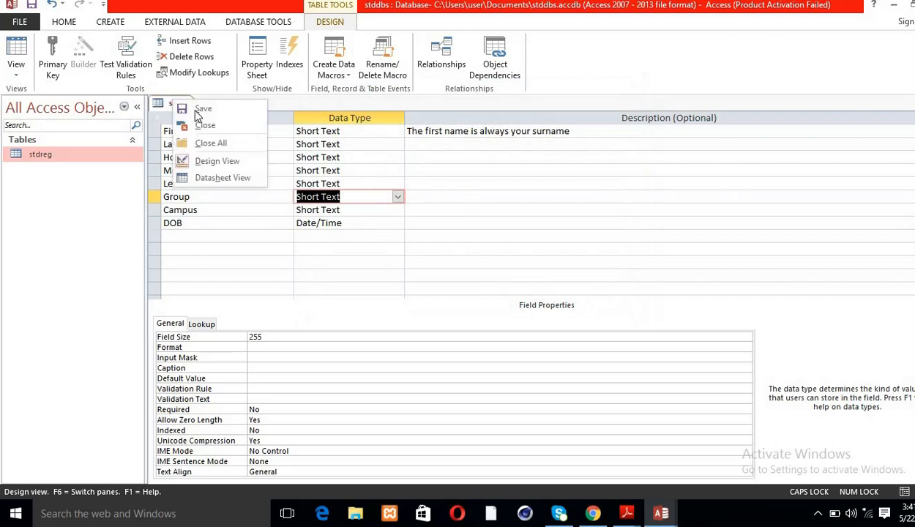
pyautogui.click(191, 107)
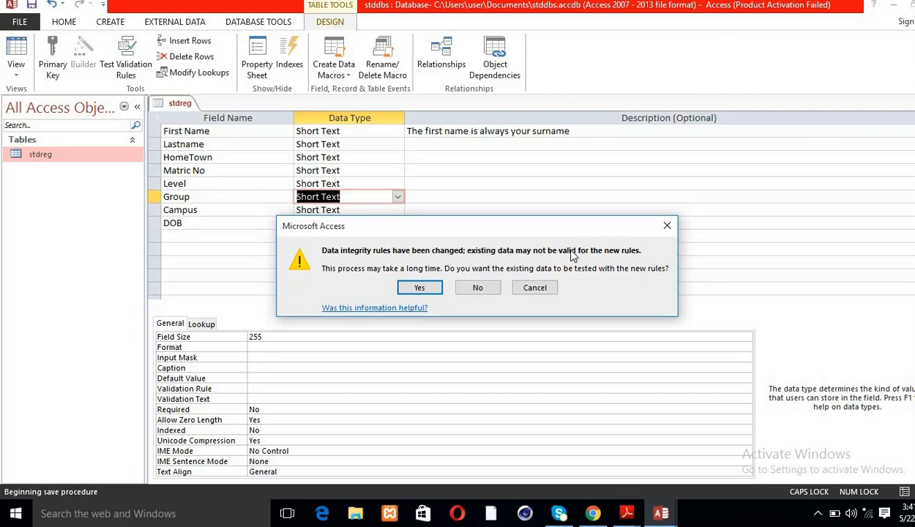
pyautogui.click(423, 288)
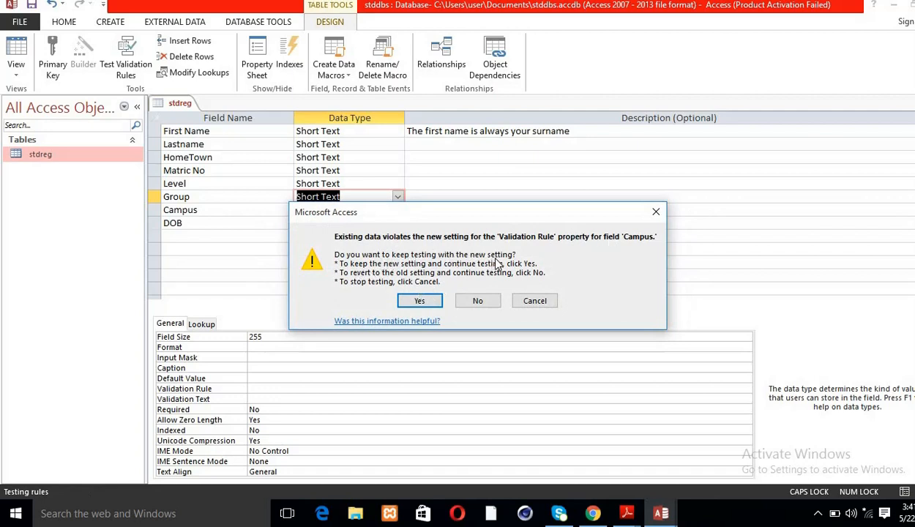
pyautogui.click(477, 299)
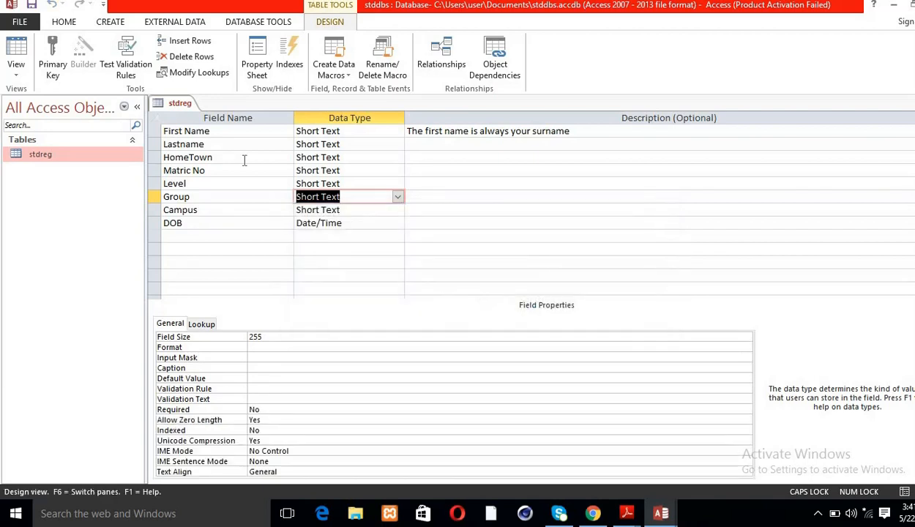
pyautogui.click(74, 154)
pyautogui.click(167, 104)
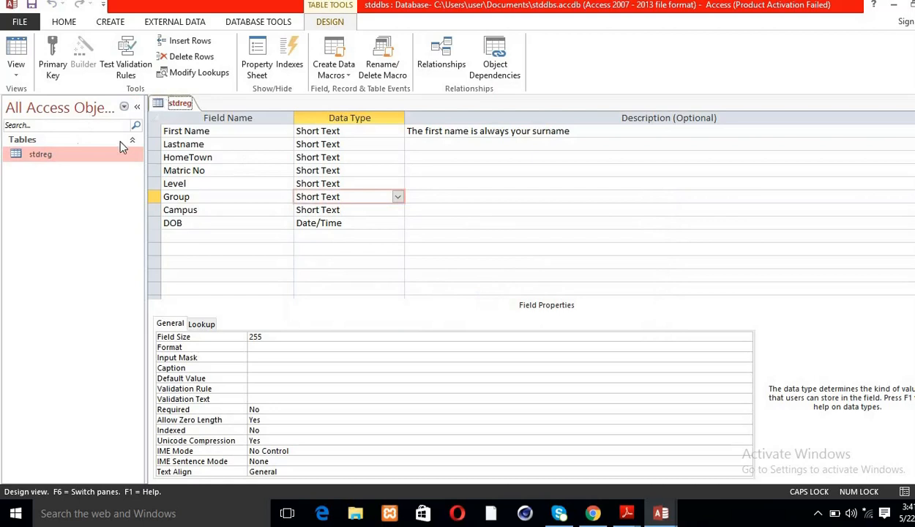
# - Open the stdreg datasheet and clear the first record's Campus value WEST
pyautogui.doubleClick(103, 156)
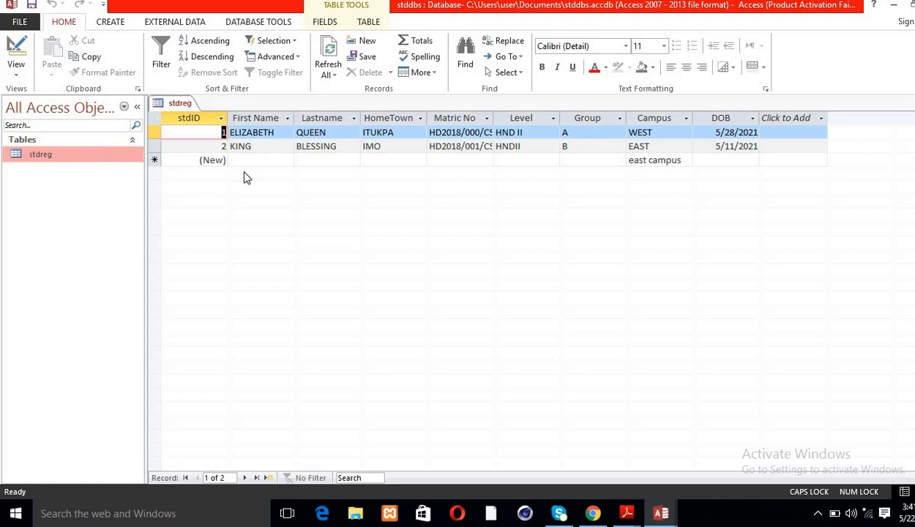
pyautogui.click(261, 132)
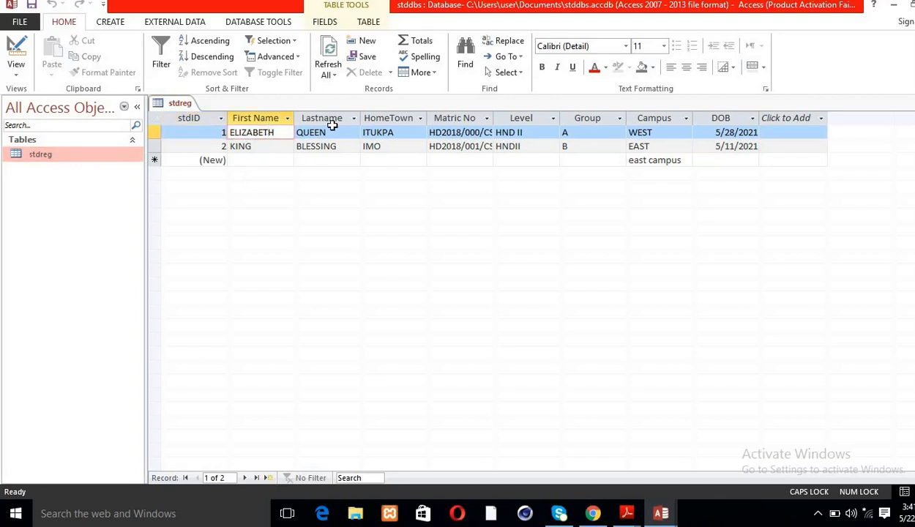
pyautogui.click(634, 132)
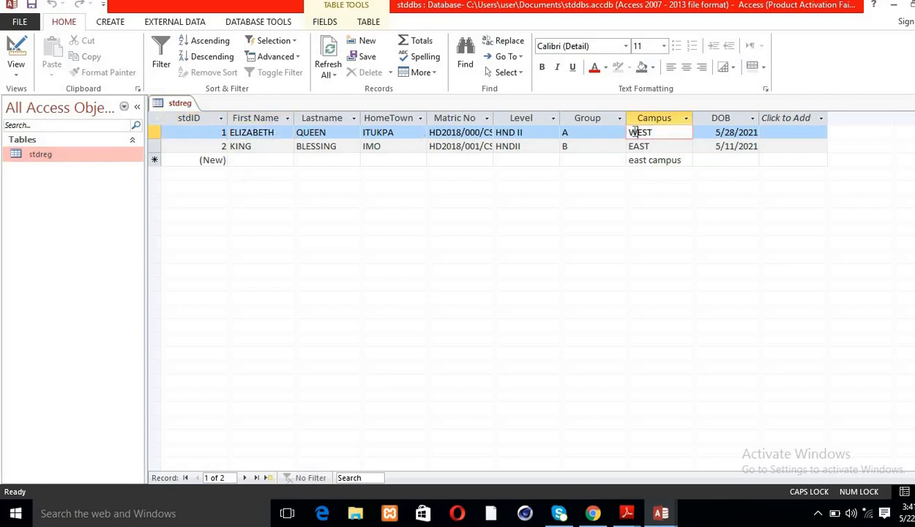
pyautogui.press('BackSpace')
pyautogui.press('BackSpace')
pyautogui.press('BackSpace')
pyautogui.press('BackSpace')
pyautogui.write('WW')
pyautogui.click(721, 143)
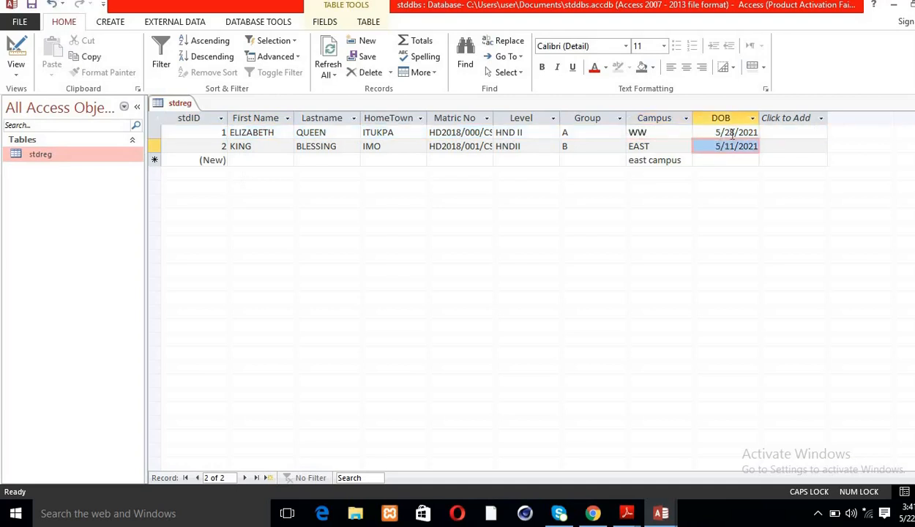
pyautogui.click(732, 134)
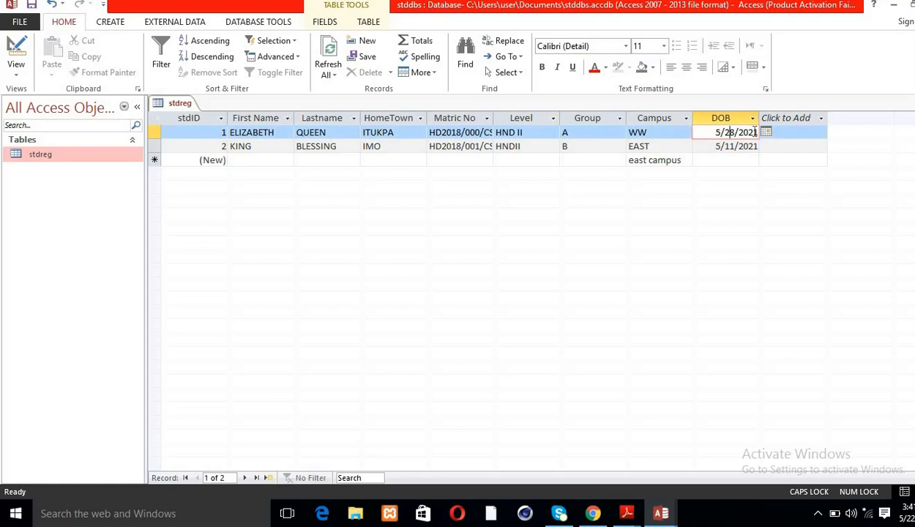
pyautogui.click(660, 133)
pyautogui.press('BackSpace')
pyautogui.press('BackSpace')
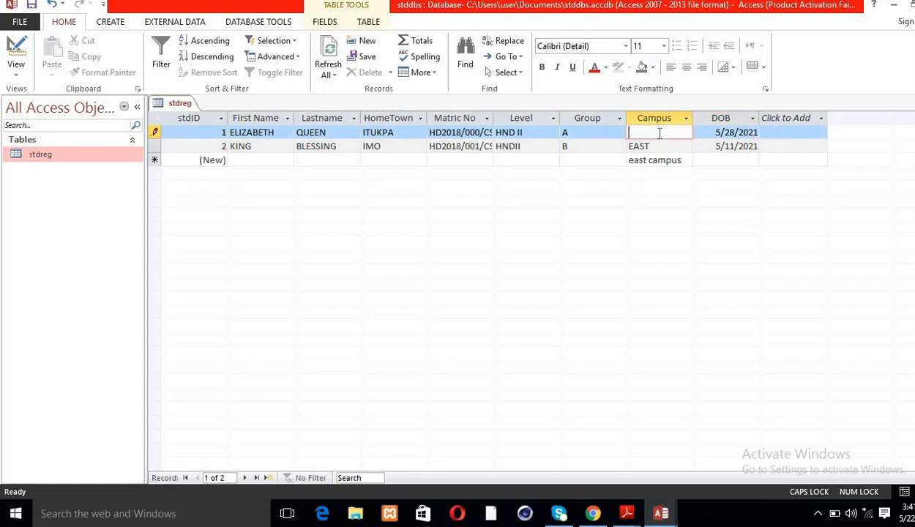
# - Clear the second record's Campus EAST and the Group values A and B from both records
pyautogui.click(661, 147)
pyautogui.press('BackSpace')
pyautogui.press('BackSpace')
pyautogui.press('BackSpace')
pyautogui.press('BackSpace')
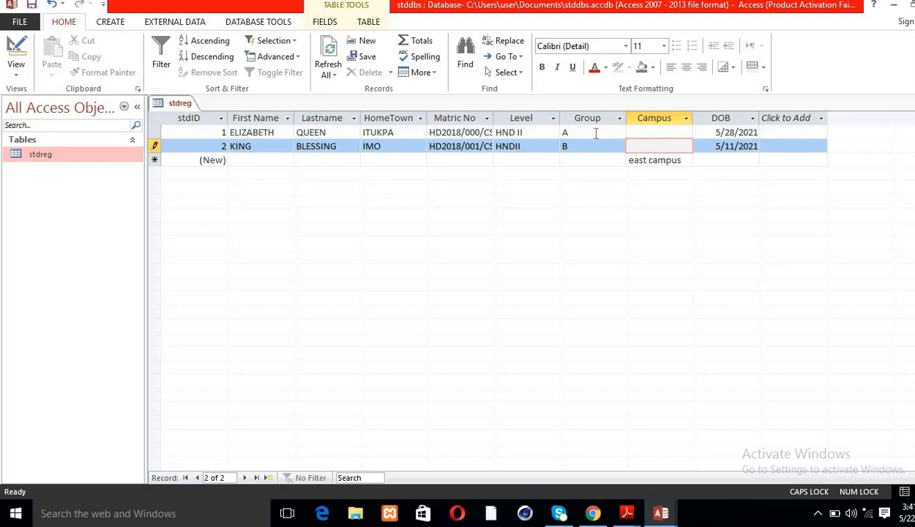
pyautogui.click(596, 133)
pyautogui.press('BackSpace')
pyautogui.click(591, 147)
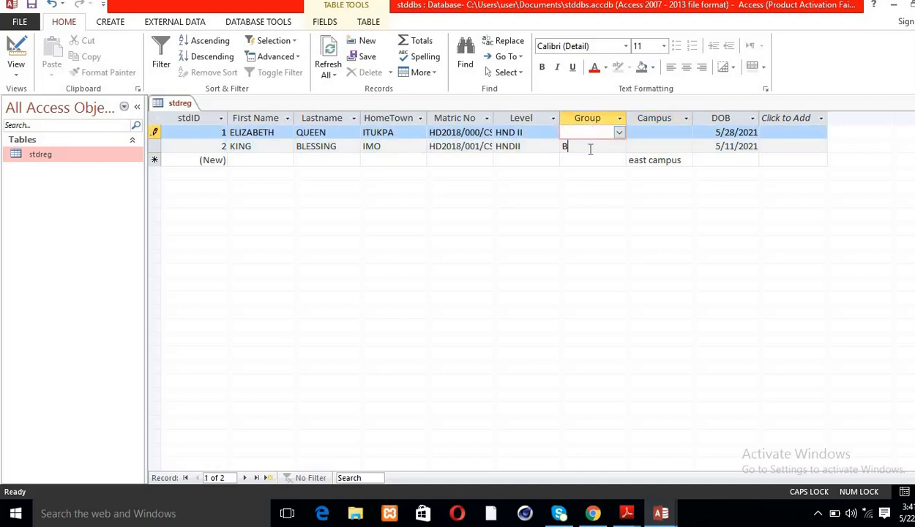
pyautogui.press('BackSpace')
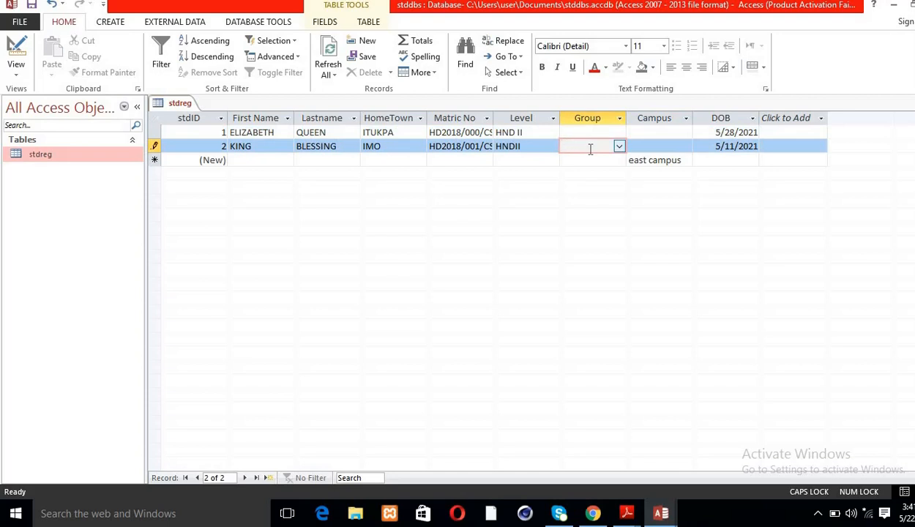
# - Back in Design View, retype the Campus validation rule as 'west campus or east campus'
pyautogui.rightClick(179, 103)
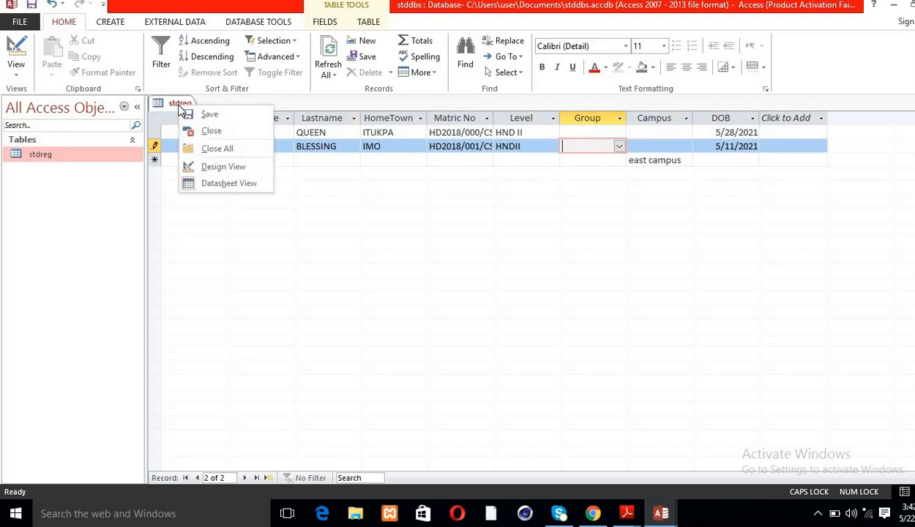
pyautogui.click(222, 168)
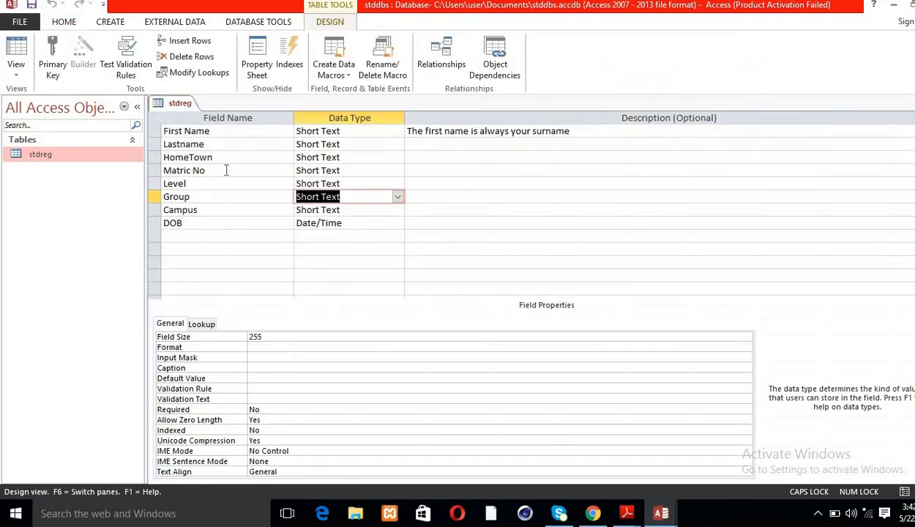
pyautogui.click(156, 210)
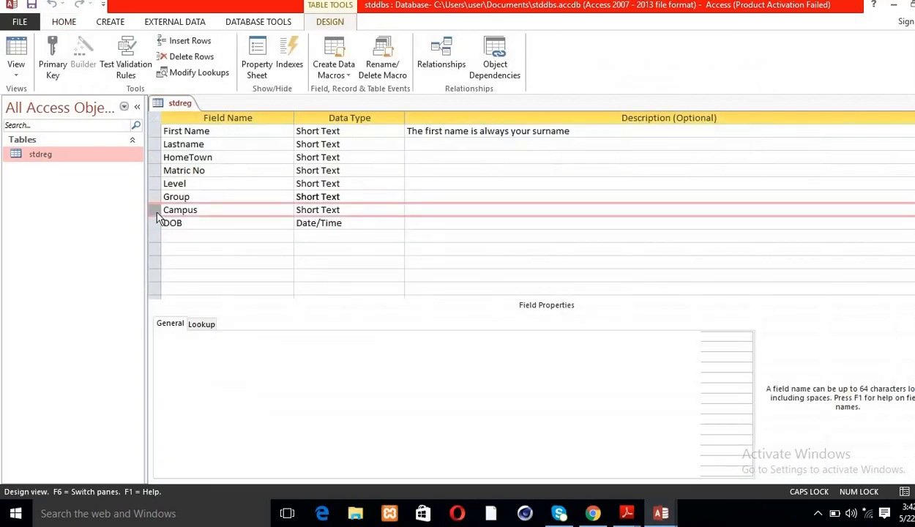
pyautogui.click(275, 389)
pyautogui.write('WEST')
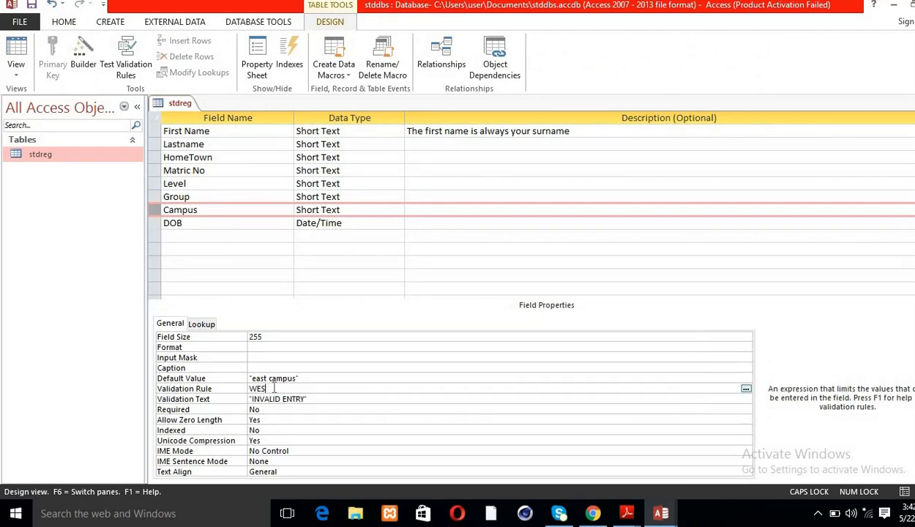
pyautogui.press('BackSpace')
pyautogui.press('capslock')
pyautogui.write('we')
pyautogui.press('BackSpace')
pyautogui.press('BackSpace')
pyautogui.write('west campus')
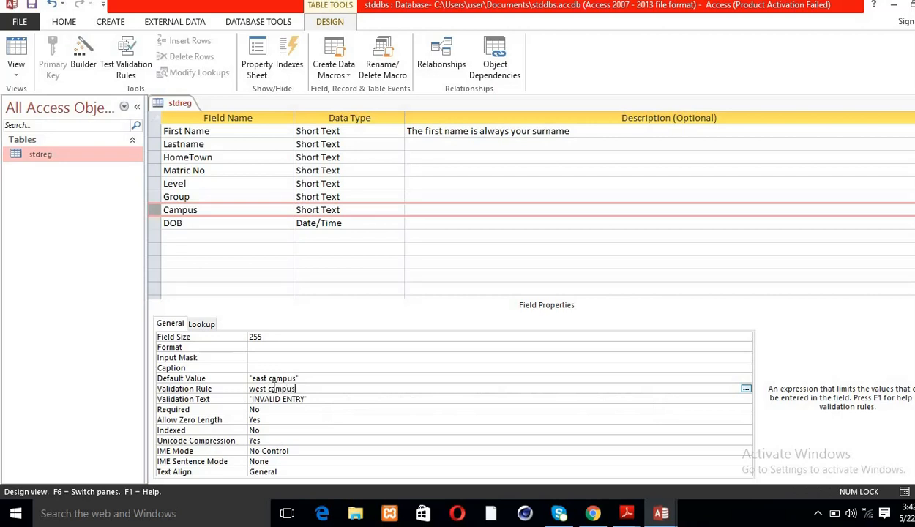
pyautogui.write(' or east campus')
# - Select the Group field and start the Lookup Wizard from its data type list
pyautogui.click(204, 196)
pyautogui.click(339, 193)
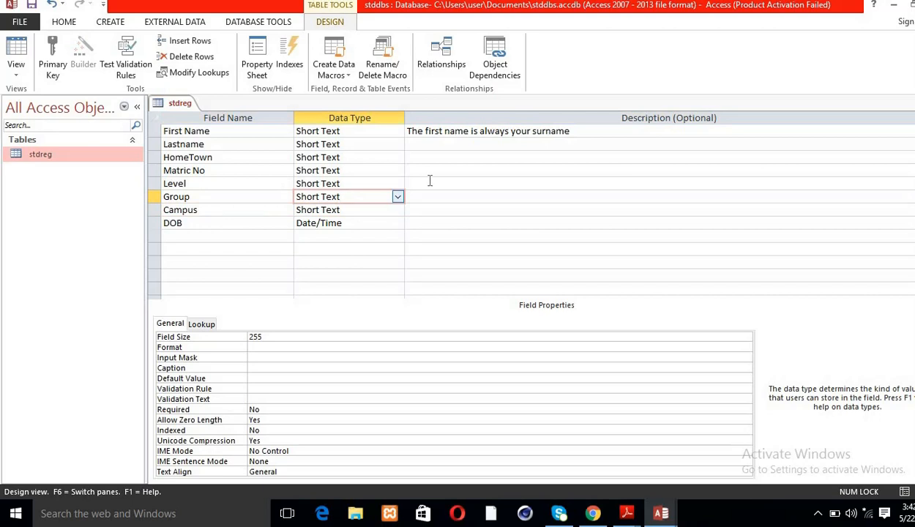
pyautogui.click(397, 196)
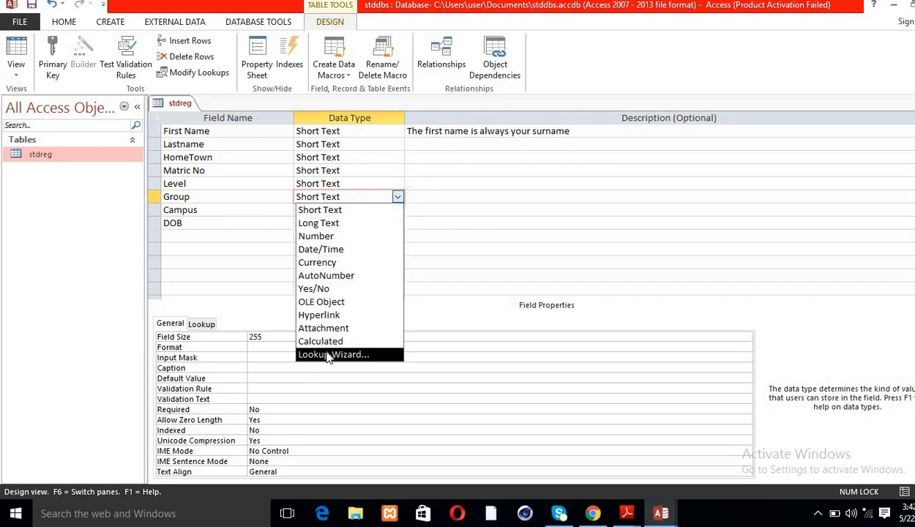
pyautogui.click(330, 355)
# - Choose typed-in values and enter A and B as the Group lookup list
pyautogui.click(430, 187)
pyautogui.click(542, 302)
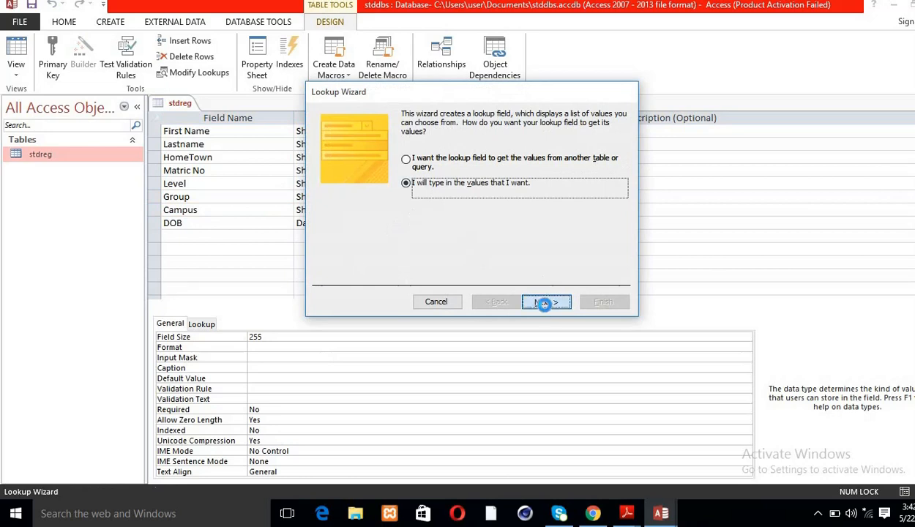
pyautogui.click(381, 197)
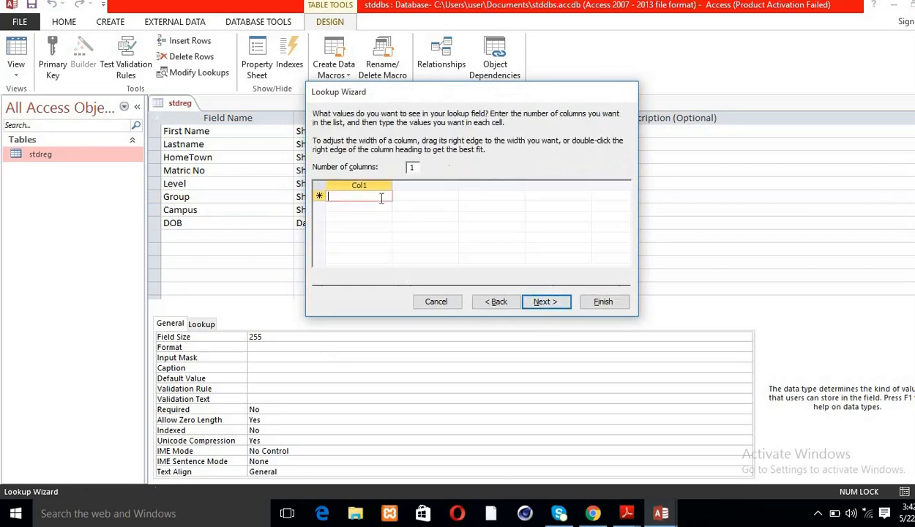
pyautogui.write('A')
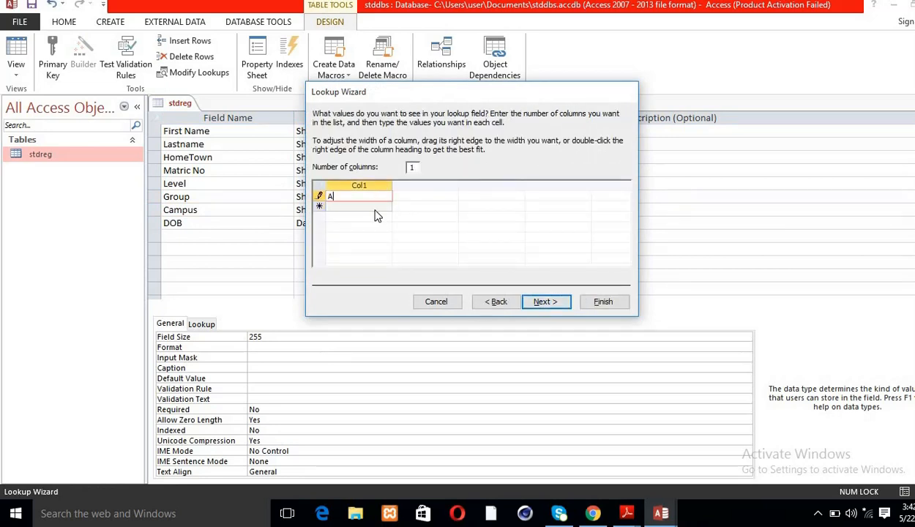
pyautogui.press('Return')
pyautogui.write('B')
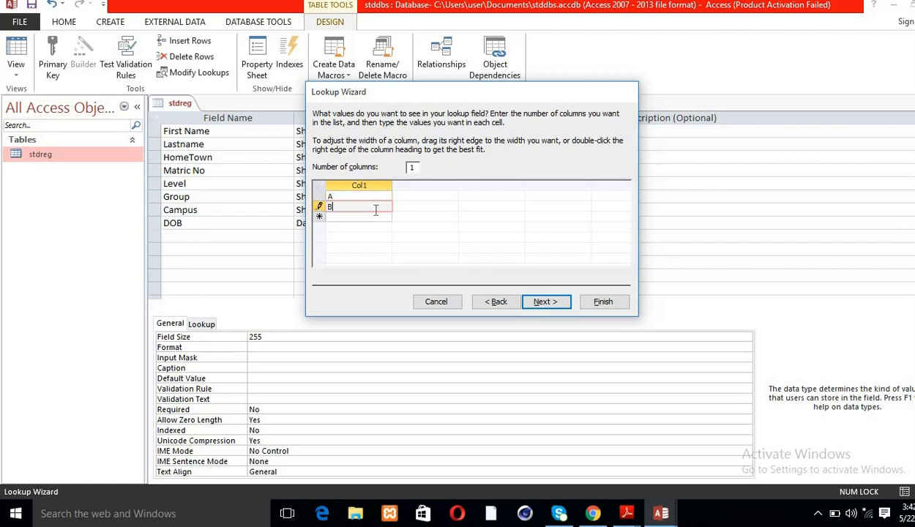
pyautogui.press('Return')
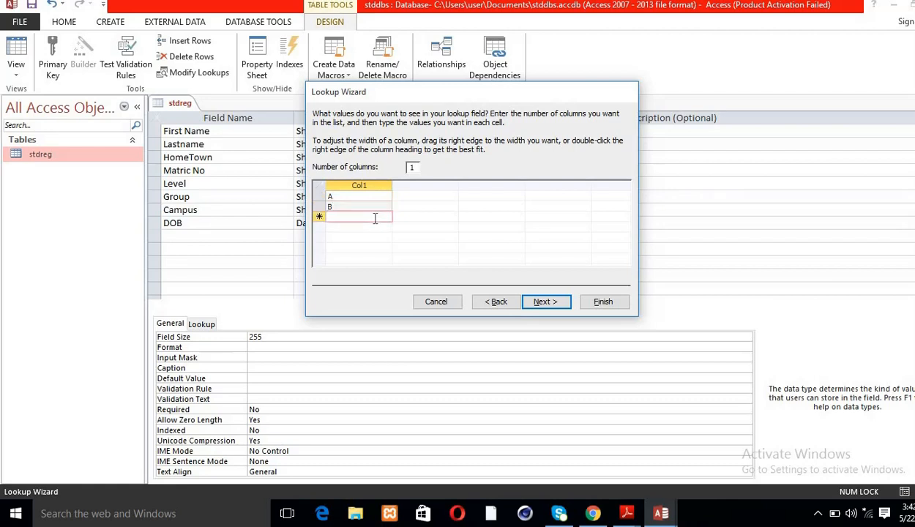
pyautogui.click(605, 302)
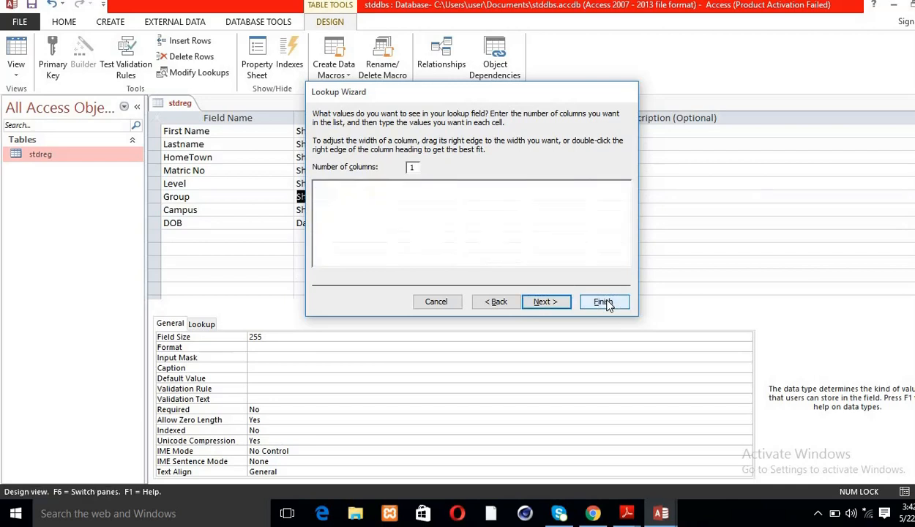
pyautogui.rightClick(173, 103)
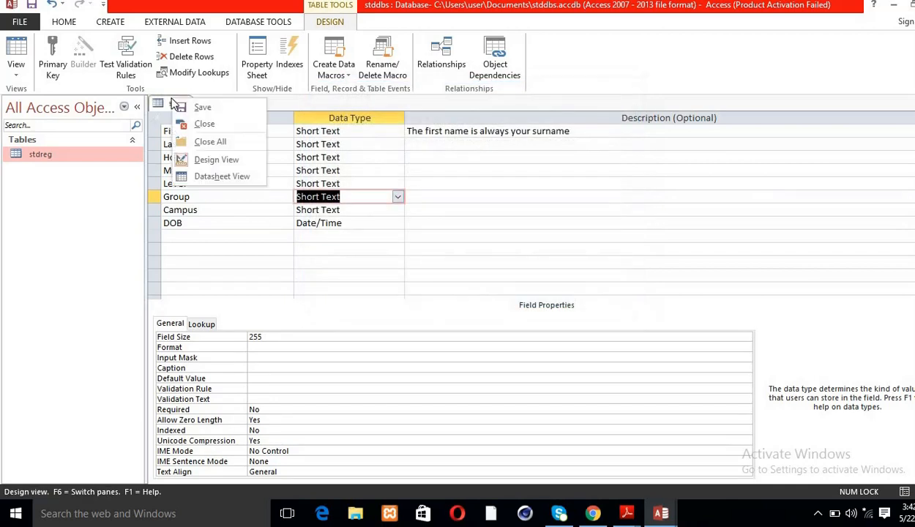
# - Save the stdreg design, test existing data, keep the new Campus rule, and switch to Datasheet View
pyautogui.click(192, 107)
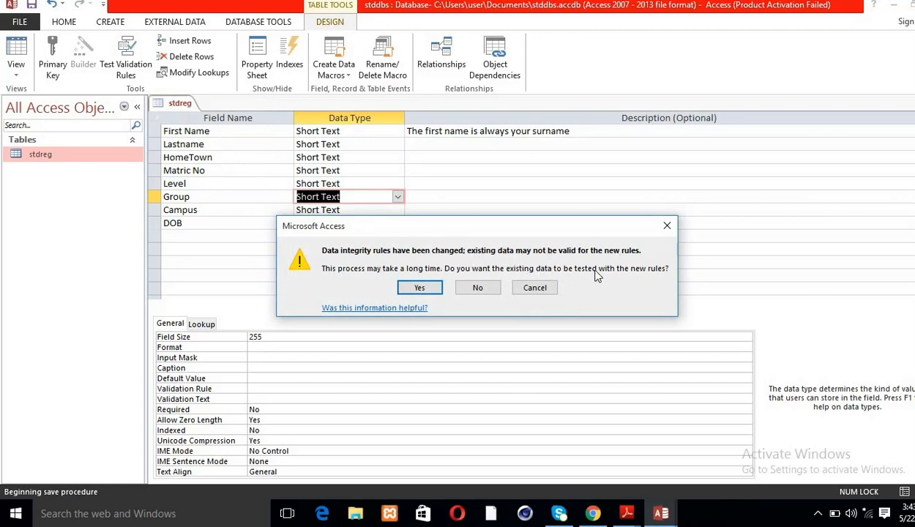
pyautogui.click(430, 293)
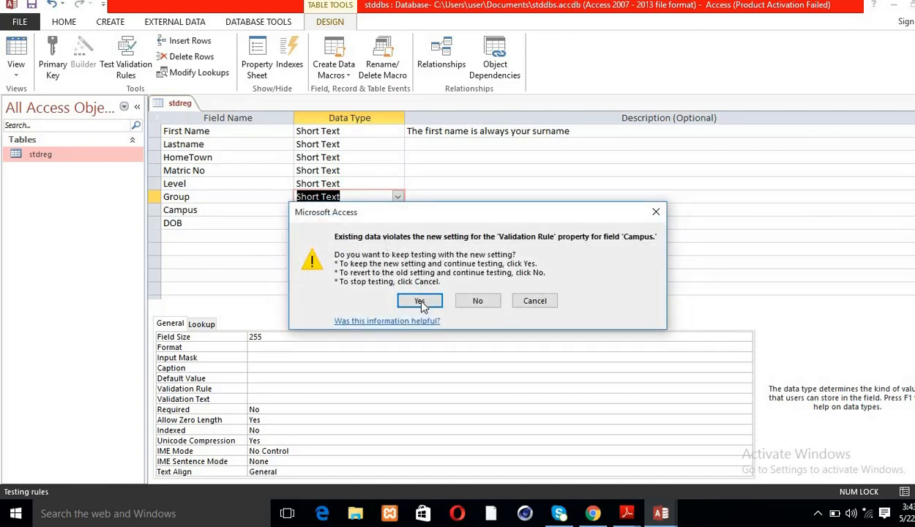
pyautogui.click(420, 301)
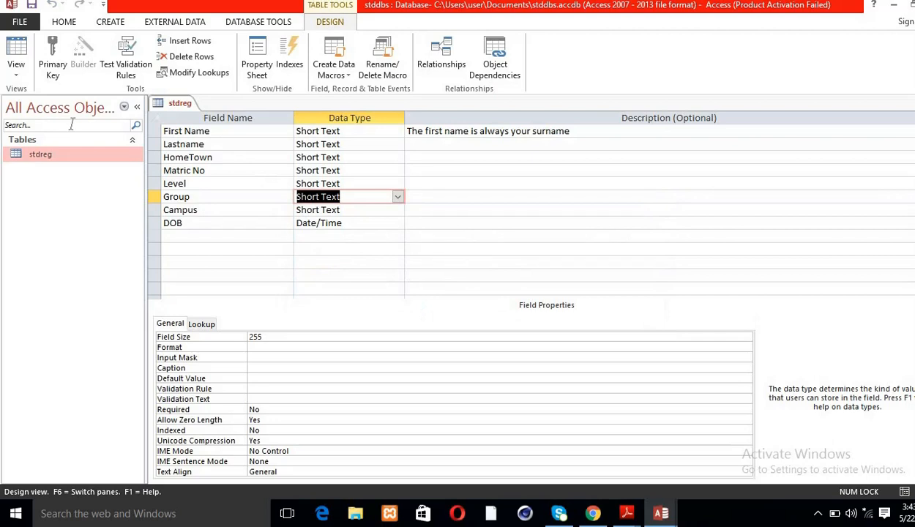
pyautogui.doubleClick(87, 157)
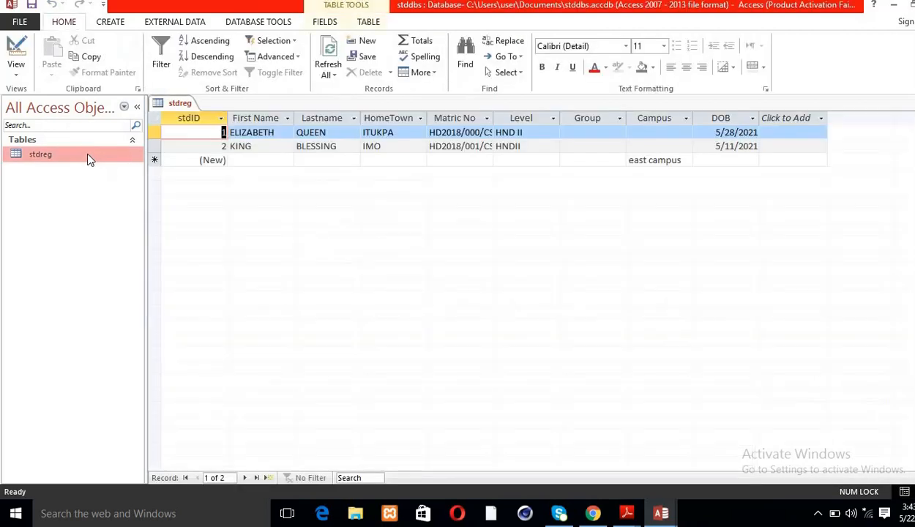
# - Give record 1 Group A and Campus 'east campus', correcting the rejected first Campus entry
pyautogui.click(583, 134)
pyautogui.click(619, 134)
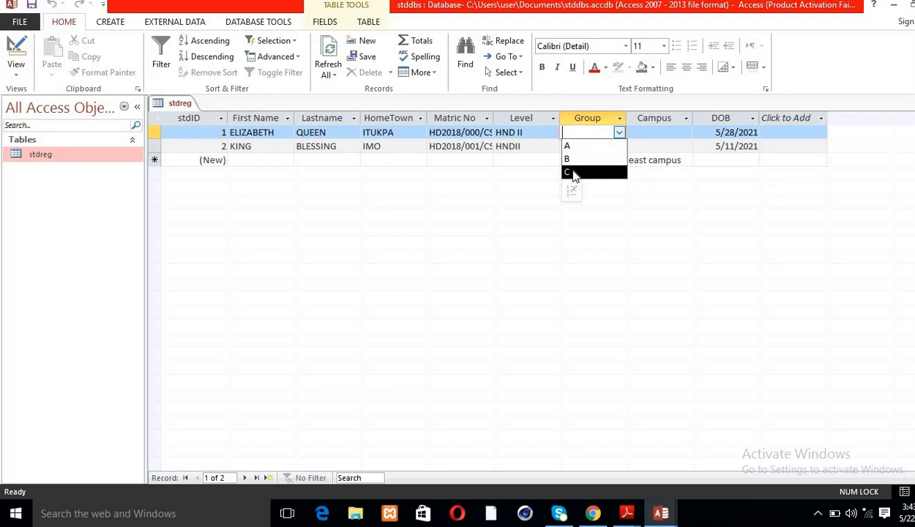
pyautogui.click(586, 147)
pyautogui.click(658, 132)
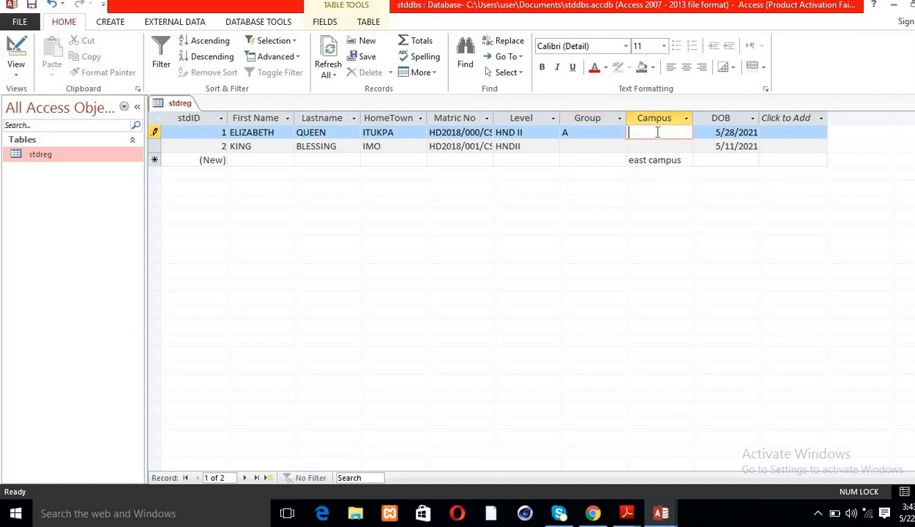
pyautogui.write('esr')
pyautogui.click(719, 134)
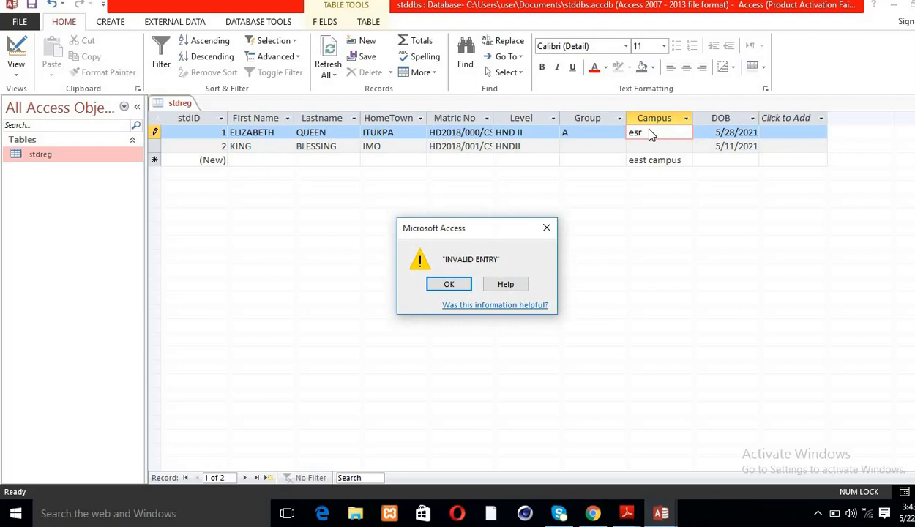
pyautogui.click(449, 285)
pyautogui.press('BackSpace')
pyautogui.press('BackSpace')
pyautogui.press('BackSpace')
pyautogui.write('e')
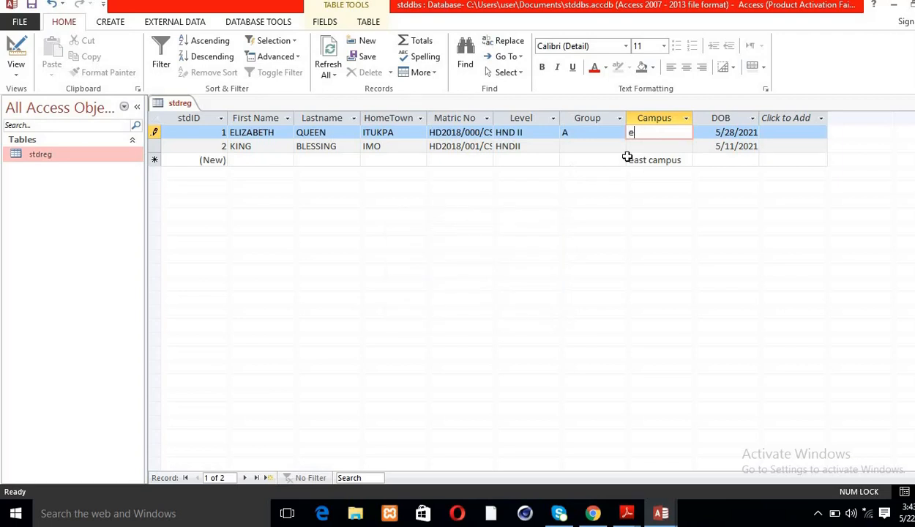
pyautogui.write('ast campus')
# - Set record 2's Group to B and enter 'west campus' as its Campus
pyautogui.click(619, 148)
pyautogui.click(619, 147)
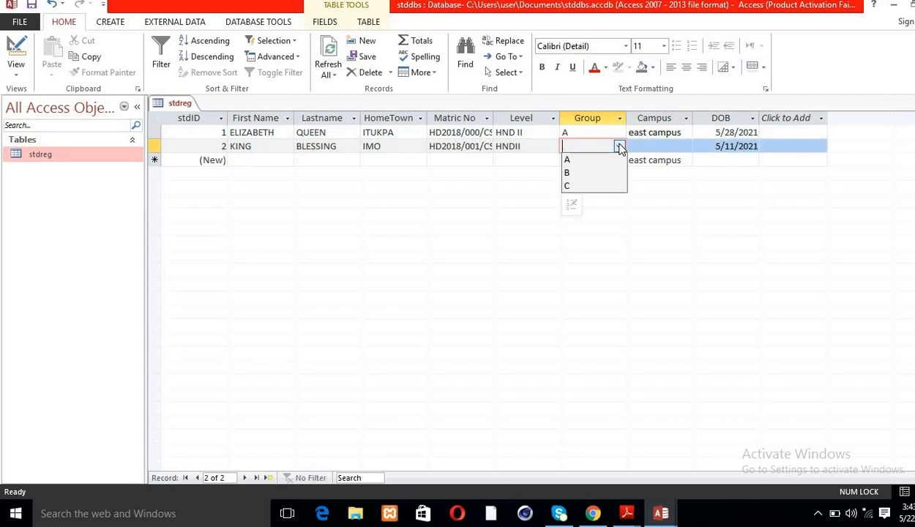
pyautogui.click(576, 174)
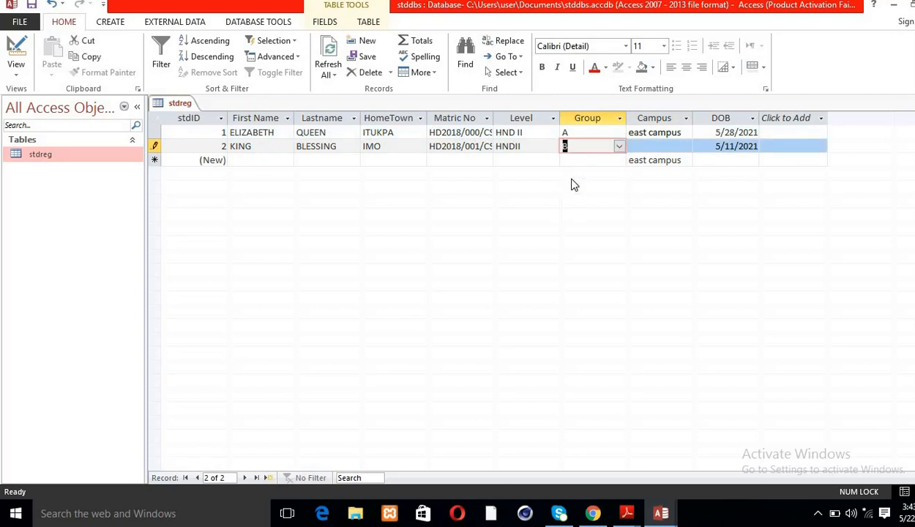
pyautogui.click(648, 145)
pyautogui.write('we')
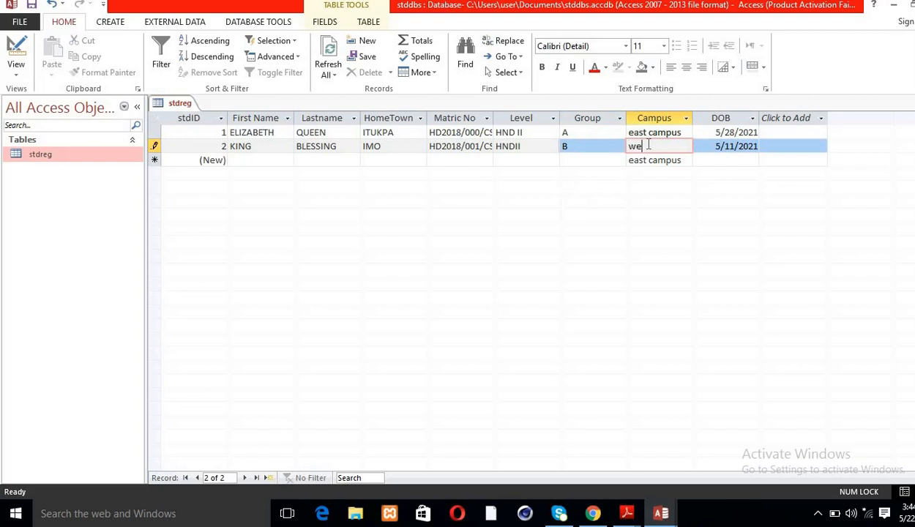
pyautogui.write('st campus')
# - Start record 3 with the student's first name, last name, hometown and matric number
pyautogui.click(242, 160)
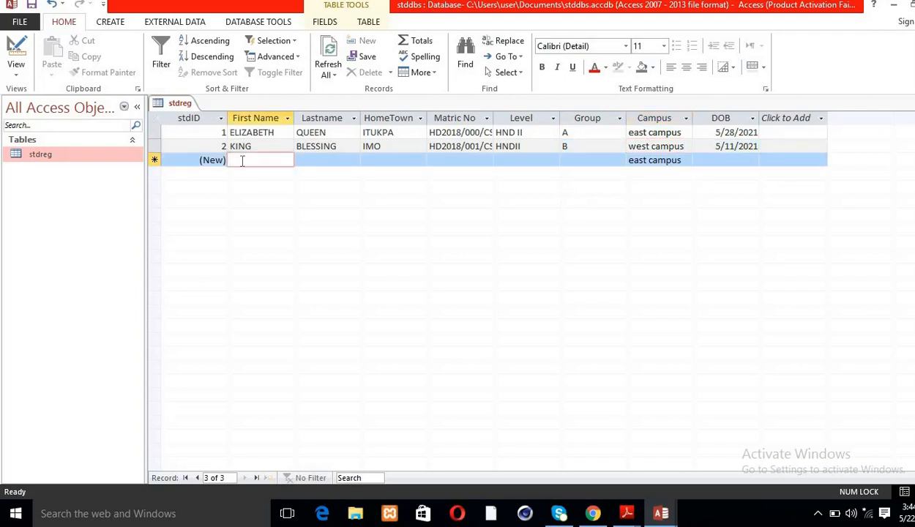
pyautogui.write('Mari')
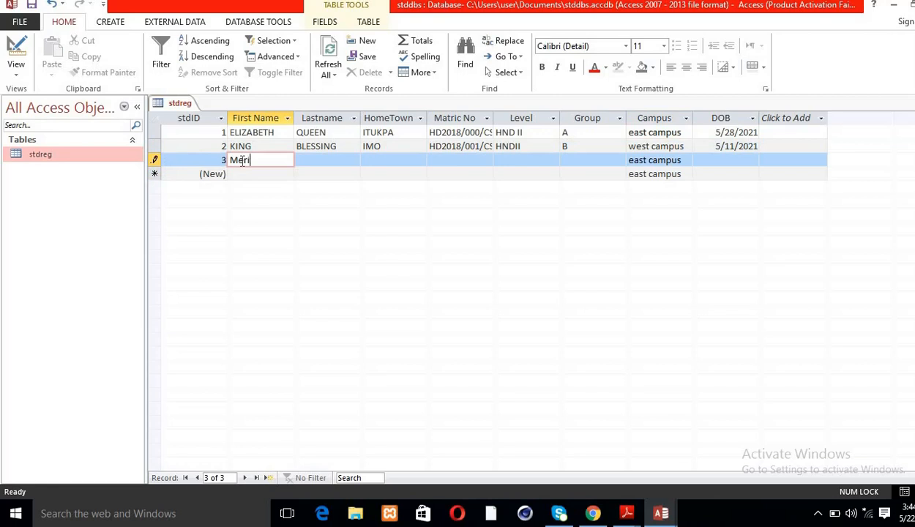
pyautogui.write('t')
pyautogui.click(311, 159)
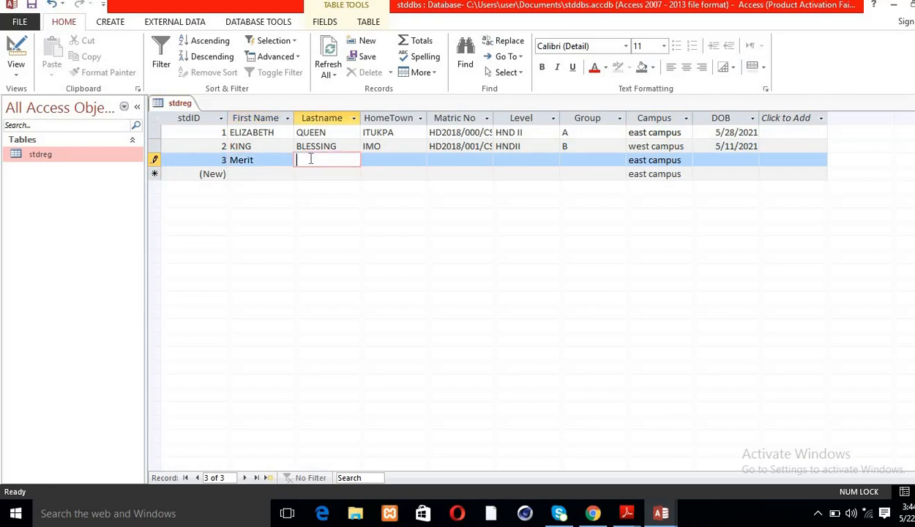
pyautogui.write('Ibezim')
pyautogui.click(378, 160)
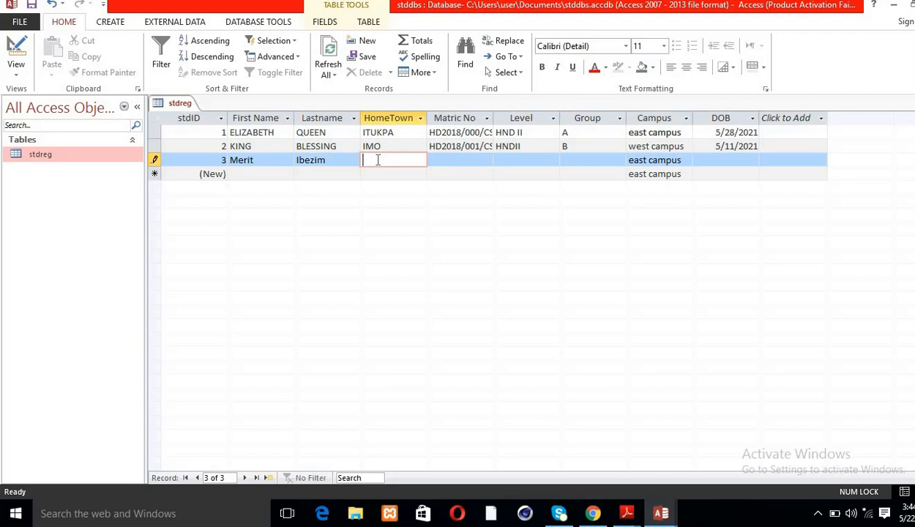
pyautogui.write('Osigoma')
pyautogui.click(442, 162)
pyautogui.write('nd')
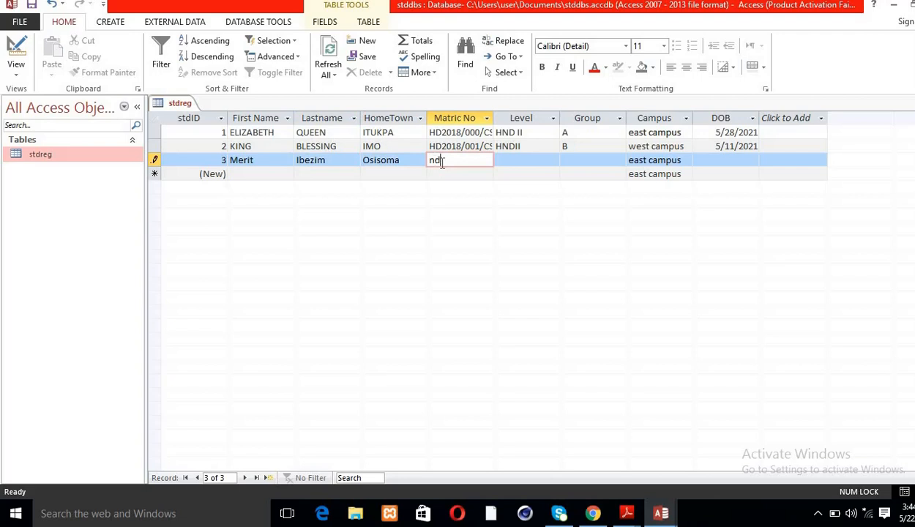
pyautogui.write('2015/009/cs')
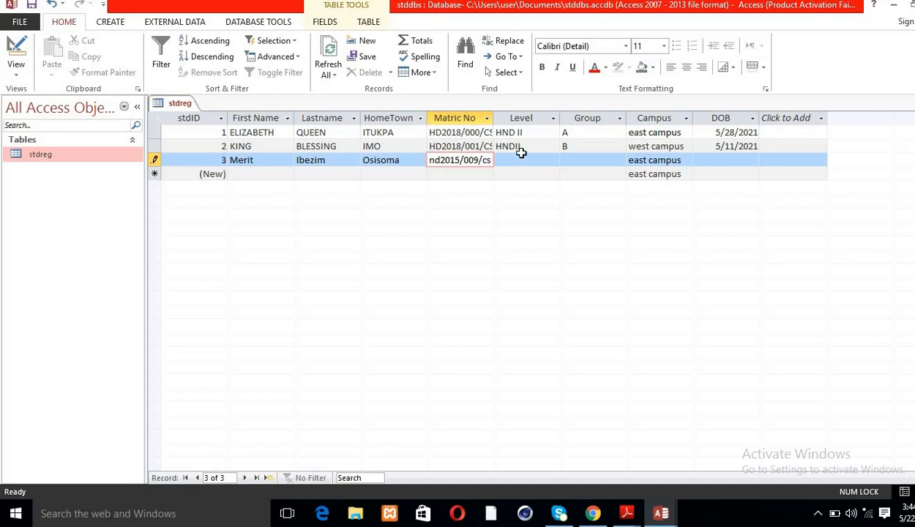
# - Enter record 3's Level as 'ND II' in capital letters
pyautogui.click(523, 160)
pyautogui.write('nd')
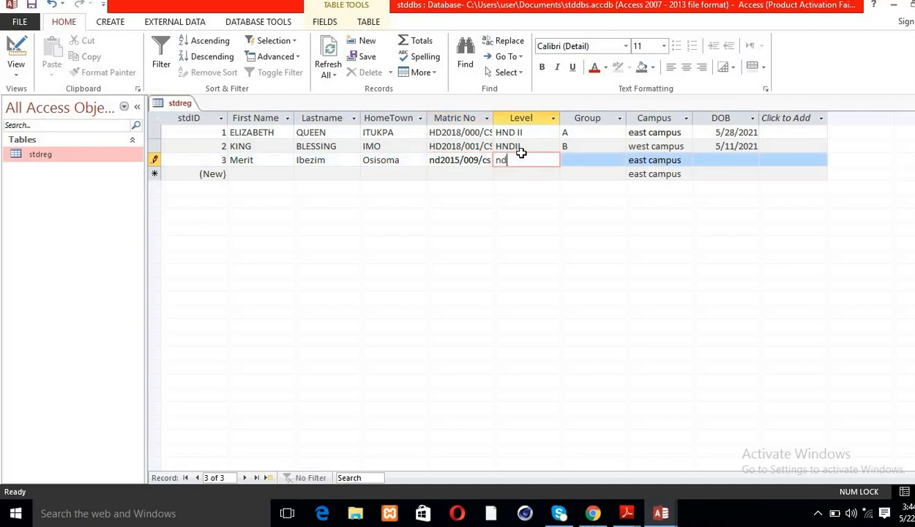
pyautogui.write(' ii')
pyautogui.press('BackSpace')
pyautogui.press('BackSpace')
pyautogui.press('BackSpace')
pyautogui.press('BackSpace')
pyautogui.press('BackSpace')
pyautogui.press('capslock')
pyautogui.write('ND II')
pyautogui.press('capslock')
# - Set record 3's Group to C and pick 5/4/2021 as its date of birth
pyautogui.click(579, 160)
pyautogui.click(619, 159)
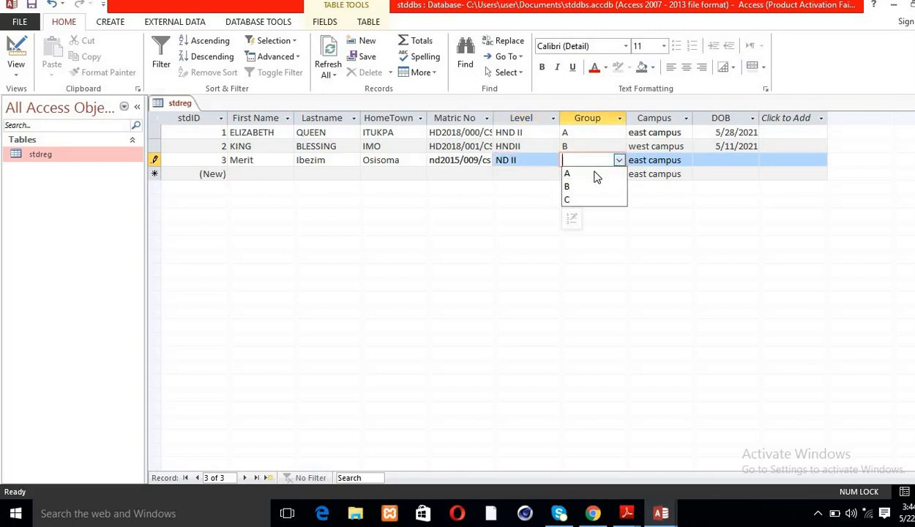
pyautogui.click(587, 199)
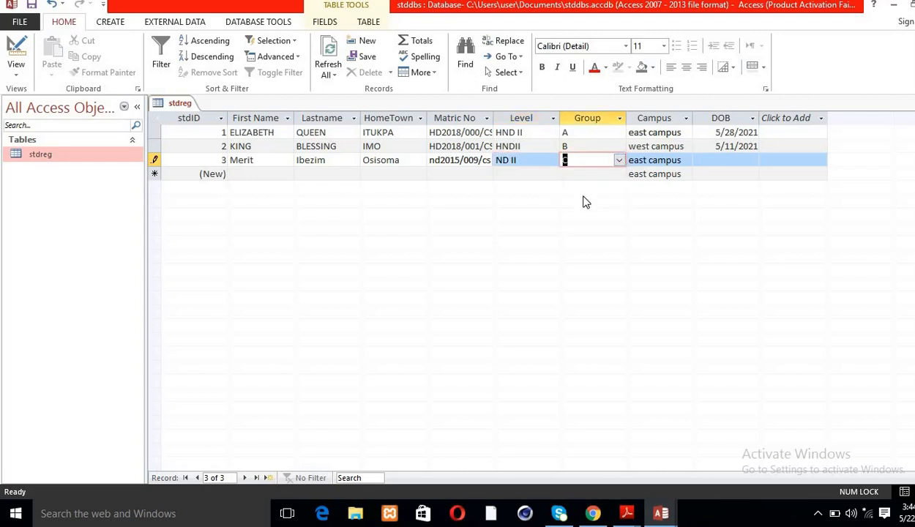
pyautogui.click(752, 158)
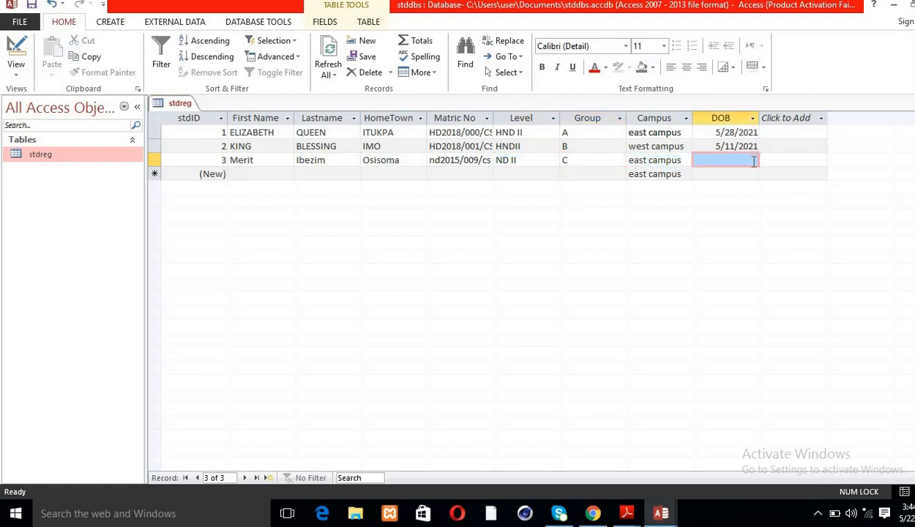
pyautogui.click(766, 160)
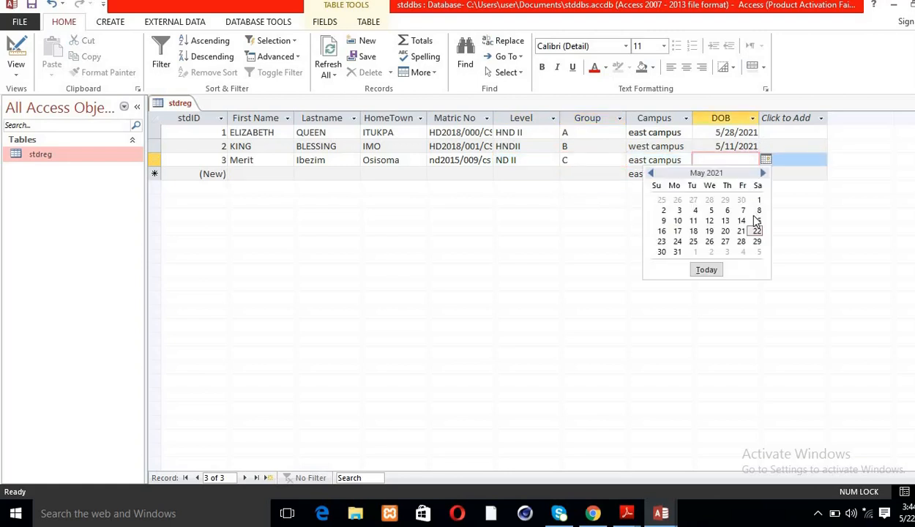
pyautogui.click(696, 210)
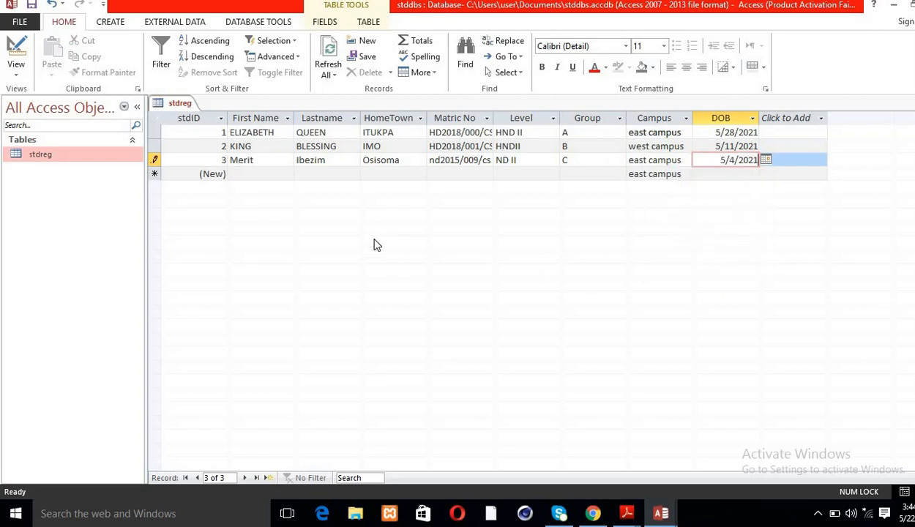
# - Save the stdreg table with record 3, then close it and reopen it from Tables
pyautogui.rightClick(179, 107)
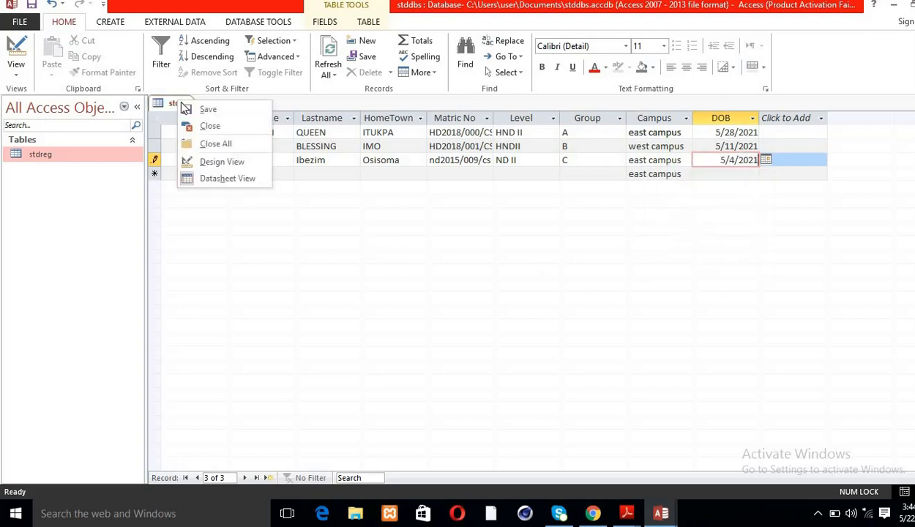
pyautogui.click(200, 109)
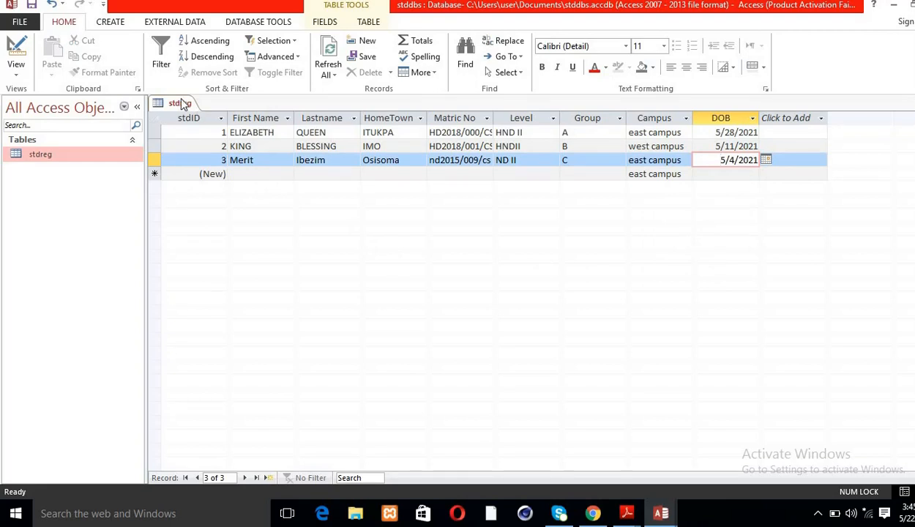
pyautogui.rightClick(180, 104)
pyautogui.click(215, 126)
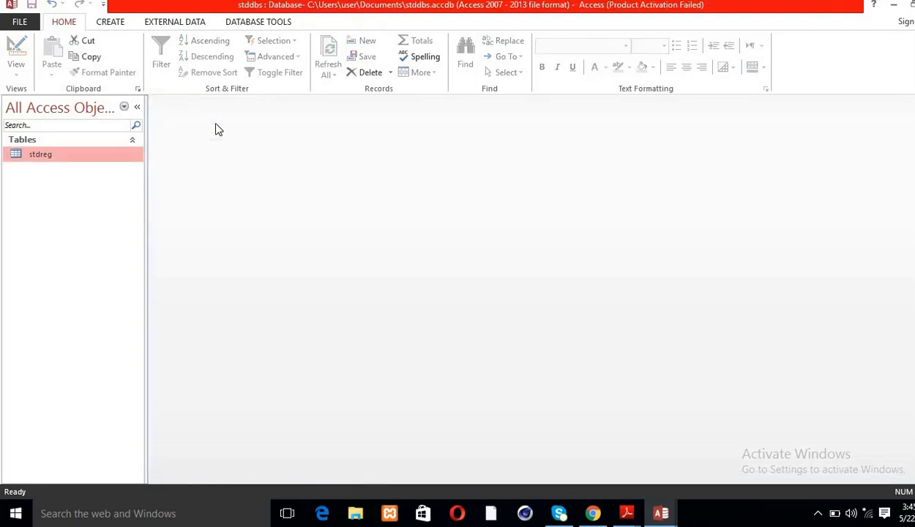
pyautogui.doubleClick(73, 156)
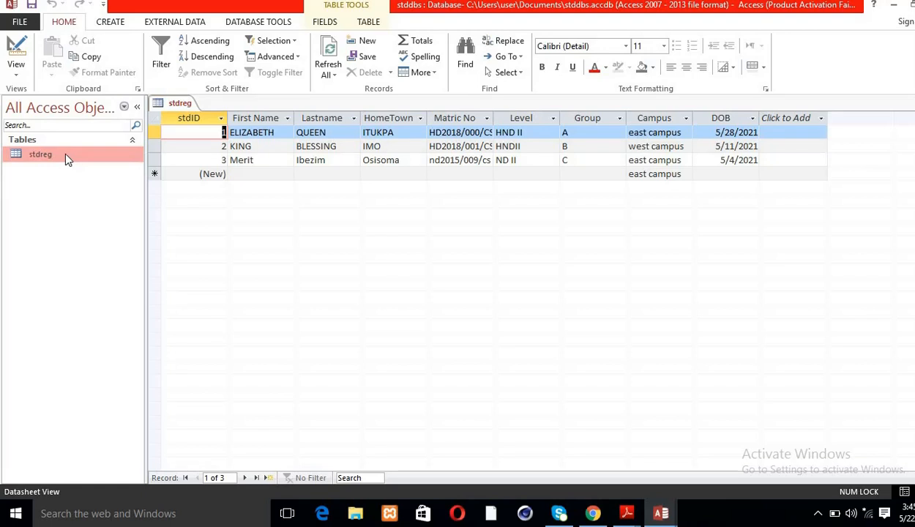
# - Build a report from the stdreg table and apply a blue Office theme, leaving fonts unchanged
pyautogui.click(122, 23)
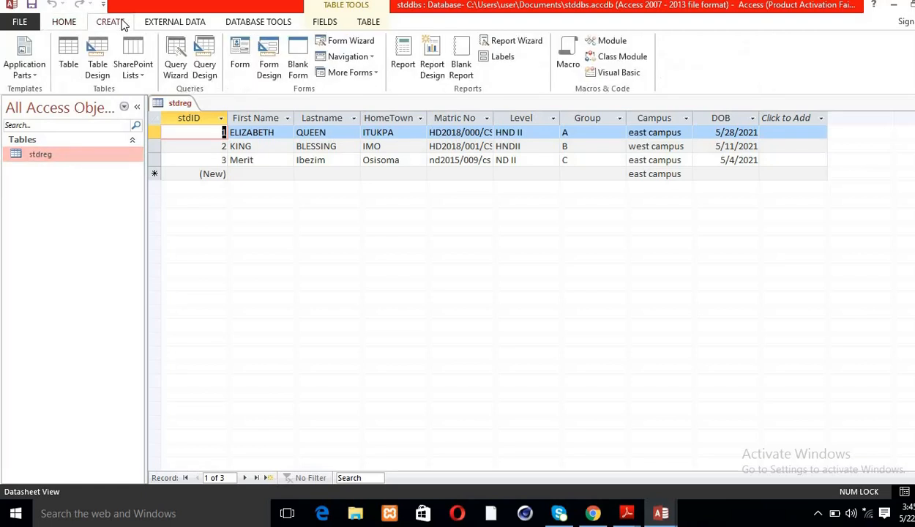
pyautogui.click(395, 66)
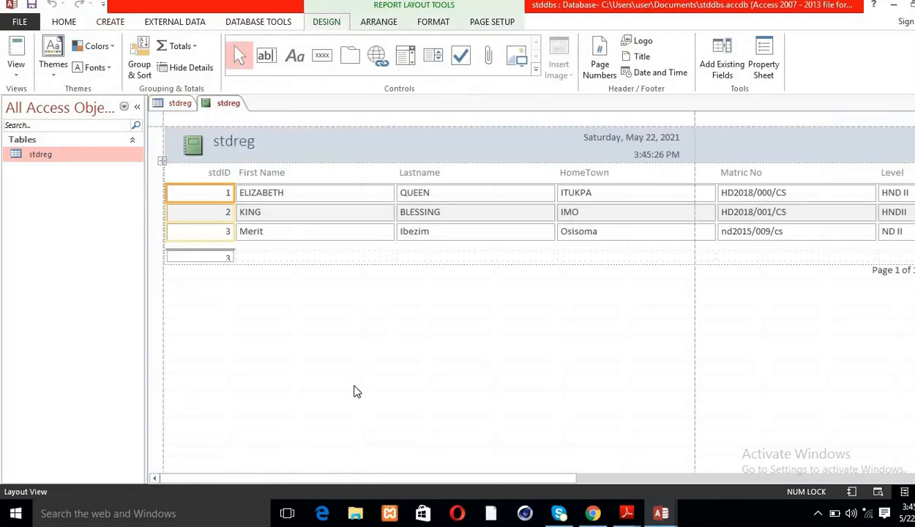
pyautogui.moveTo(300, 477); pyautogui.dragTo(318, 448)
pyautogui.click(52, 57)
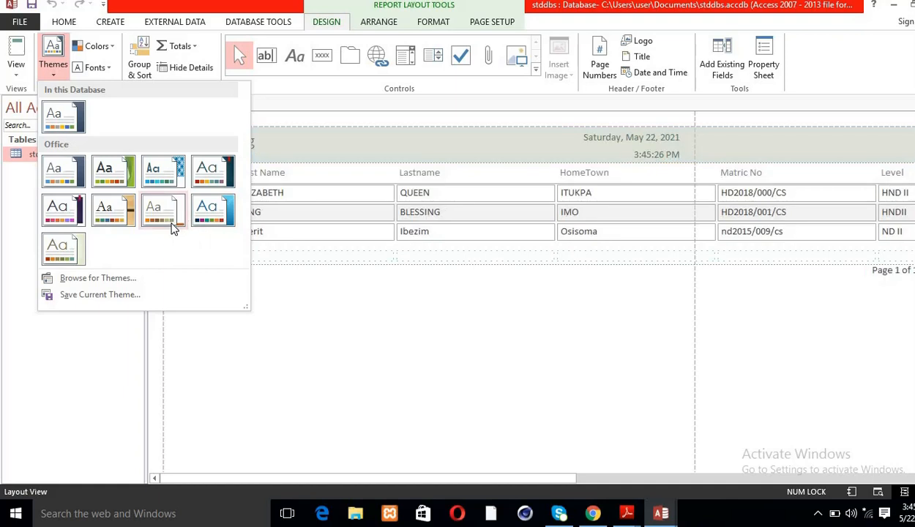
pyautogui.click(211, 220)
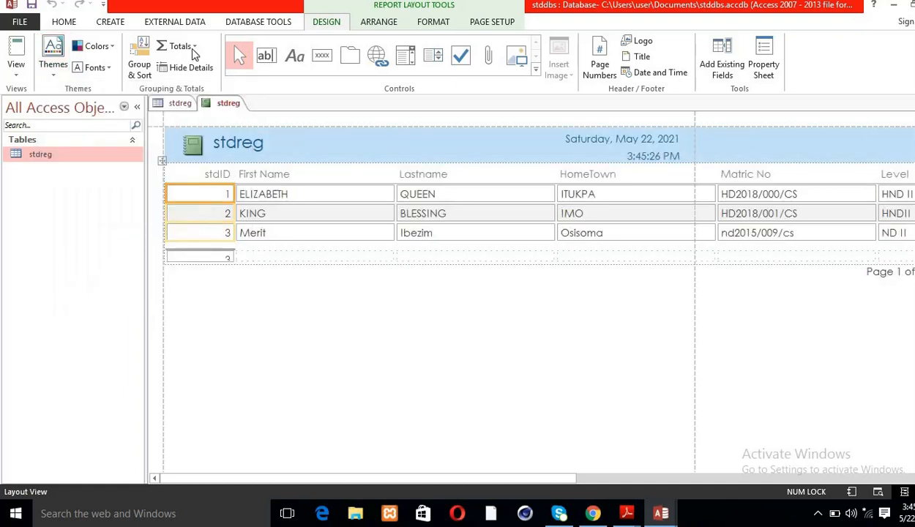
pyautogui.click(94, 67)
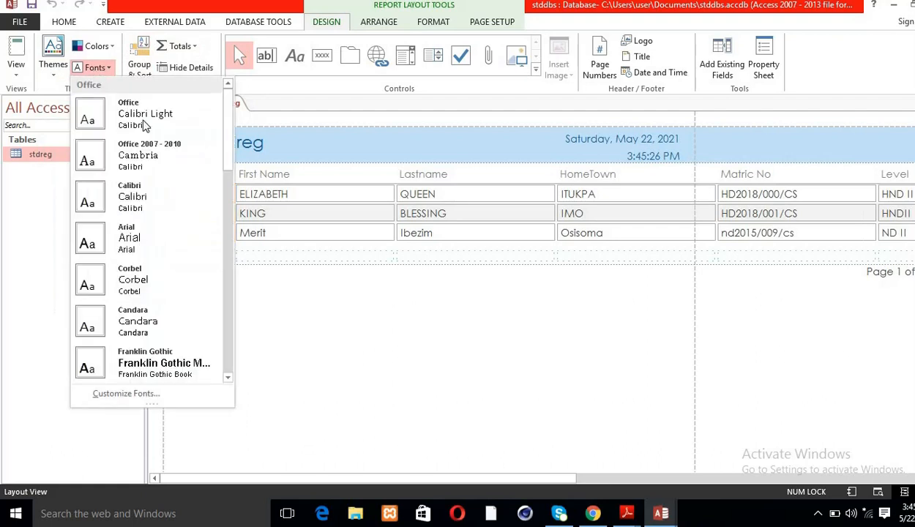
pyautogui.click(273, 88)
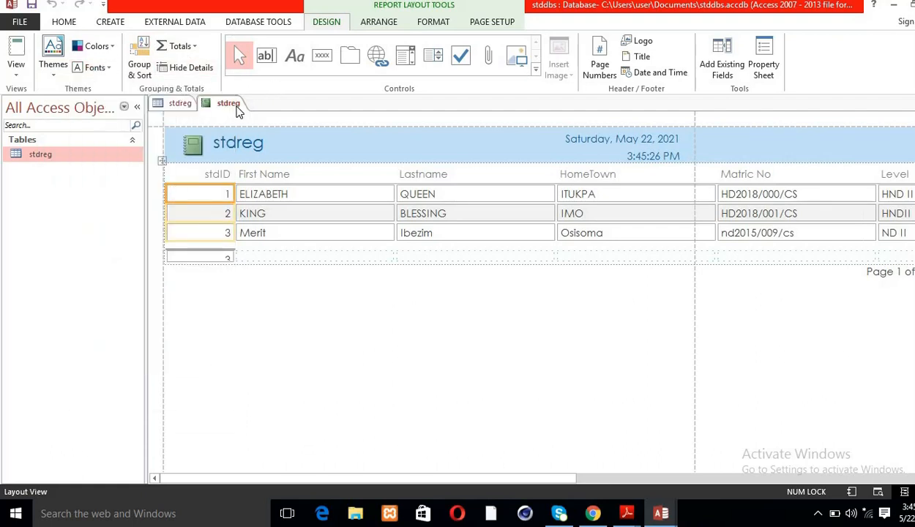
# - Save the report as 'stdreg', then close it, reopen it and close it again
pyautogui.rightClick(236, 107)
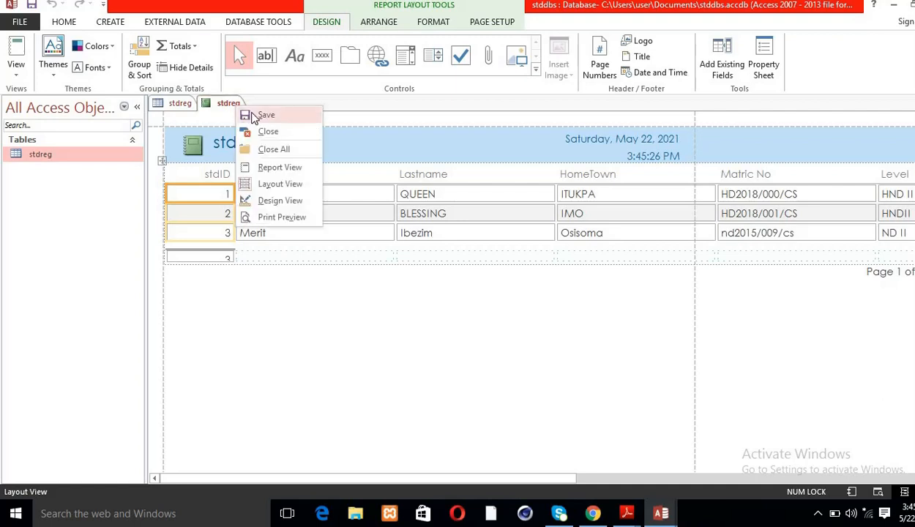
pyautogui.click(247, 116)
pyautogui.click(485, 206)
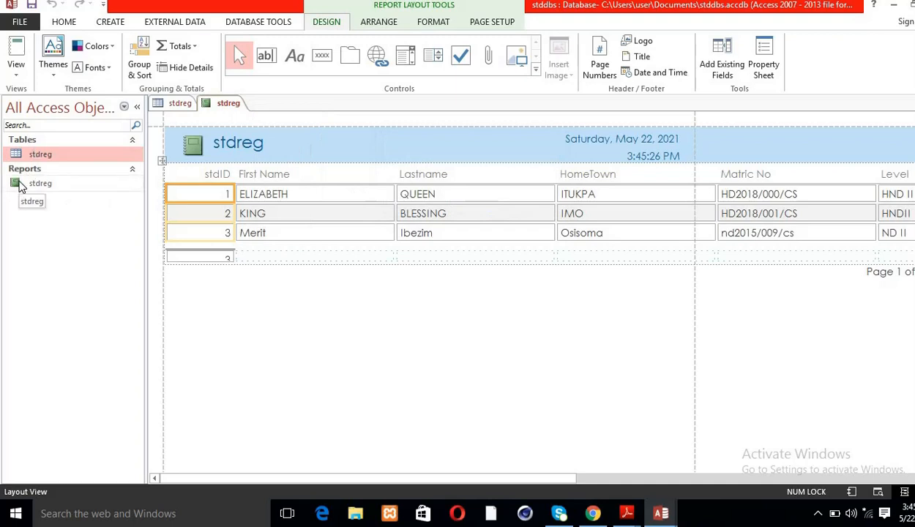
pyautogui.rightClick(229, 106)
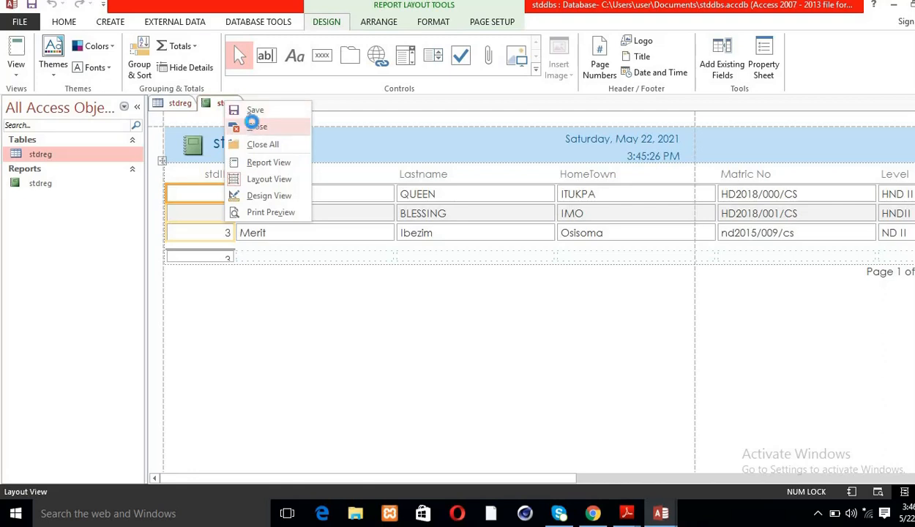
pyautogui.click(251, 124)
pyautogui.doubleClick(37, 184)
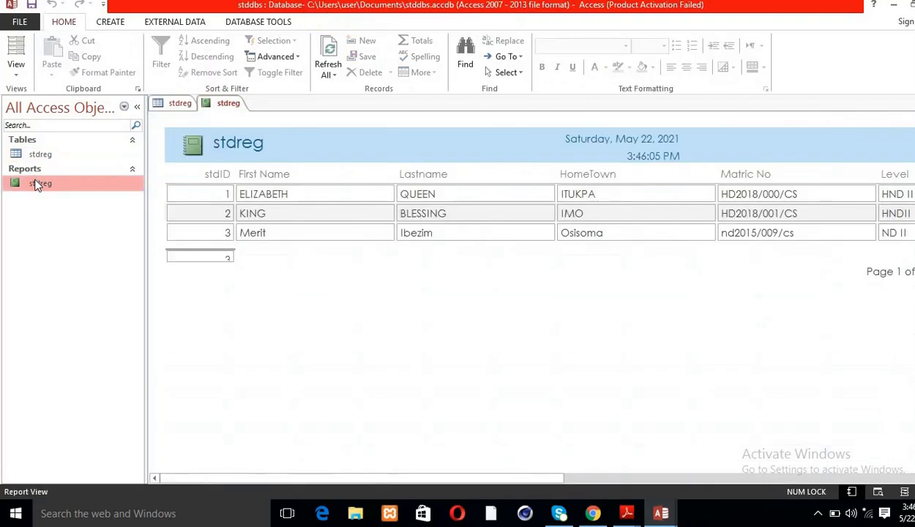
pyautogui.rightClick(236, 103)
pyautogui.click(265, 130)
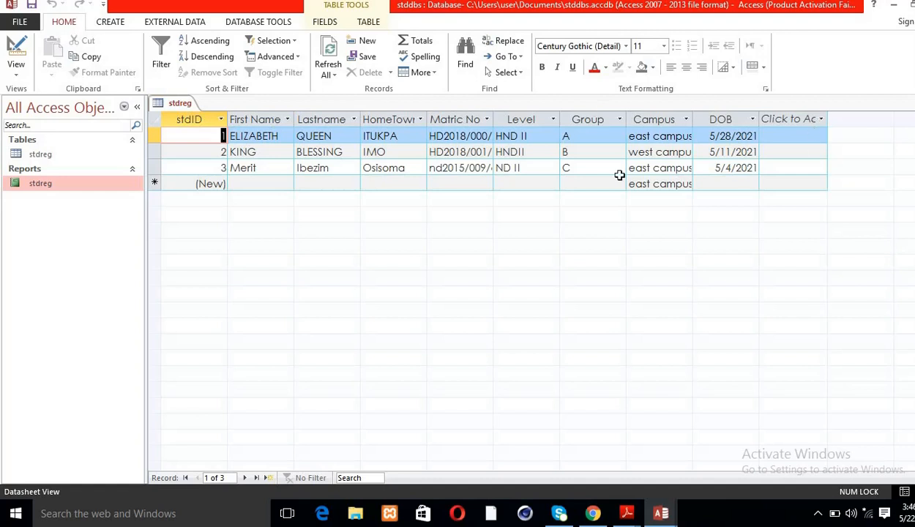
# - Create a form from the stdreg table, keeping its default theme
pyautogui.click(50, 156)
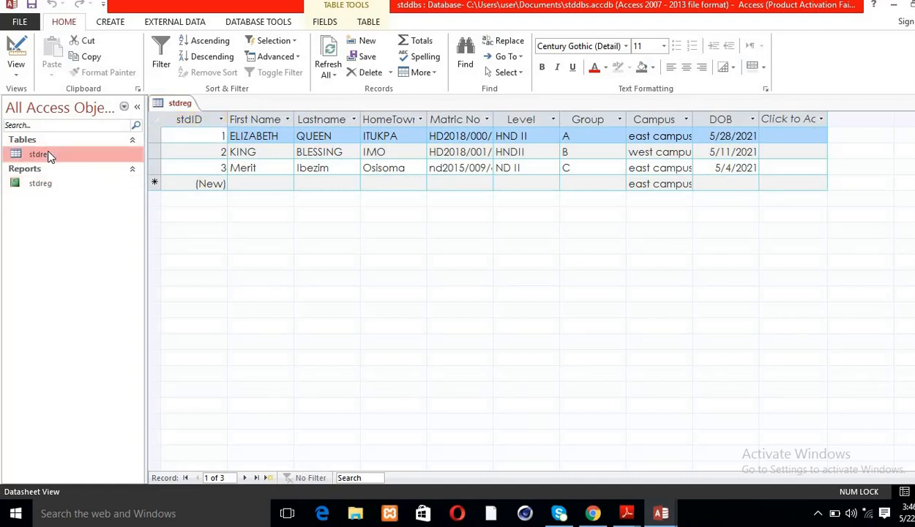
pyautogui.click(109, 23)
pyautogui.click(241, 60)
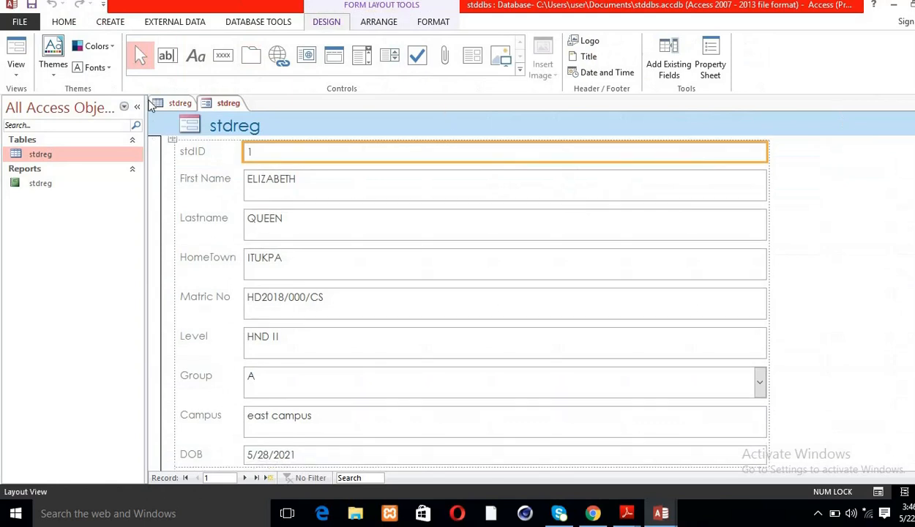
pyautogui.click(54, 66)
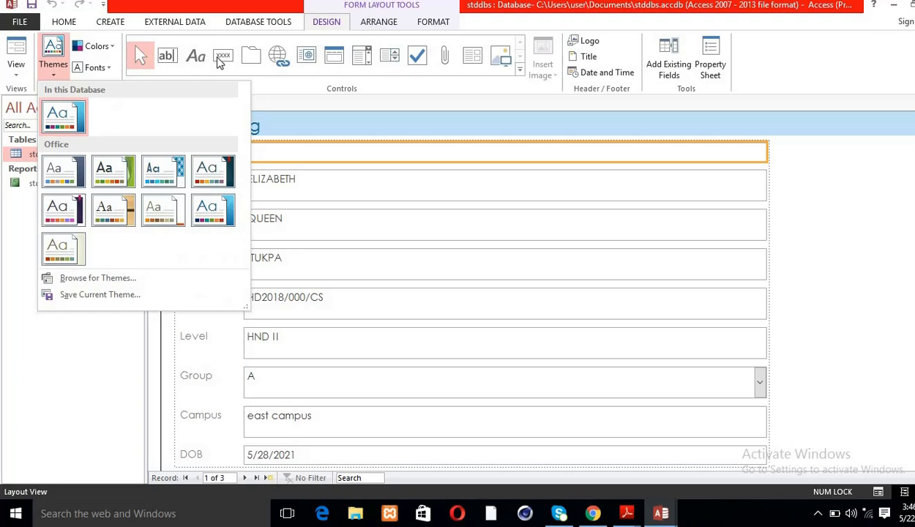
pyautogui.click(461, 183)
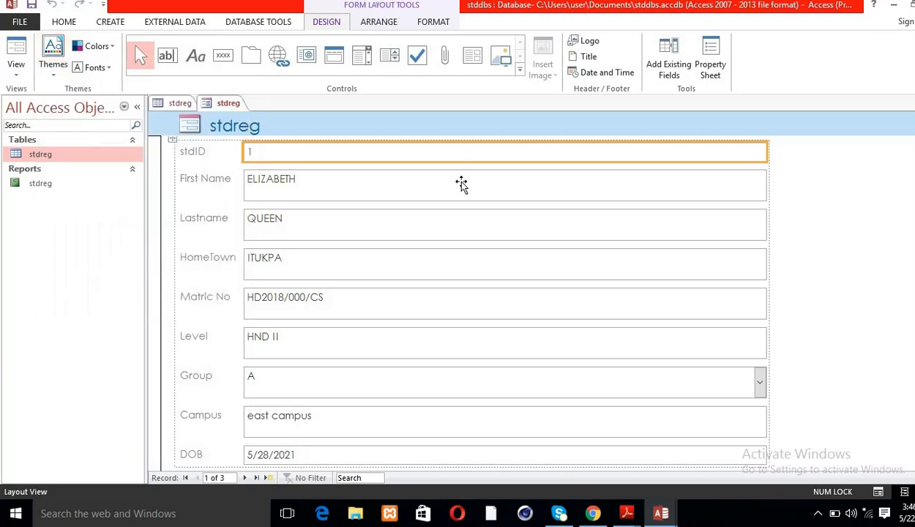
# - Save the form under the name 'stdreg' and close it
pyautogui.rightClick(228, 107)
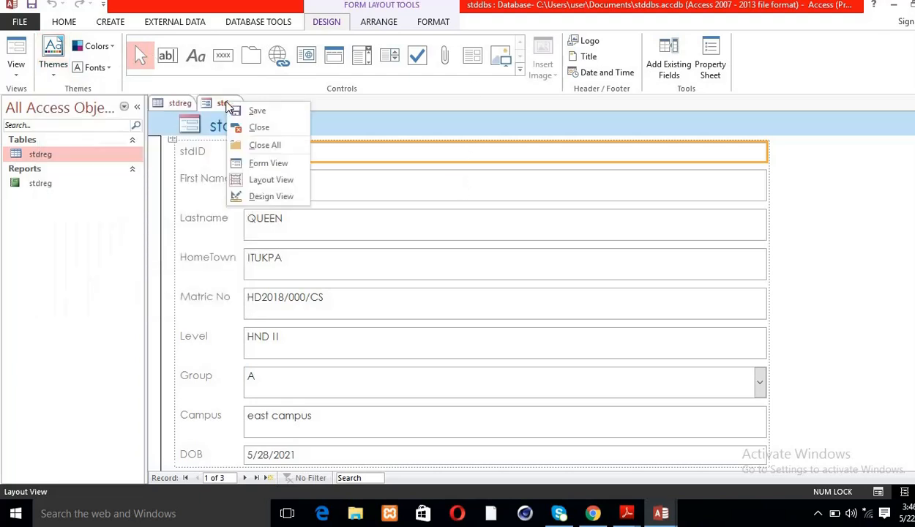
pyautogui.click(238, 111)
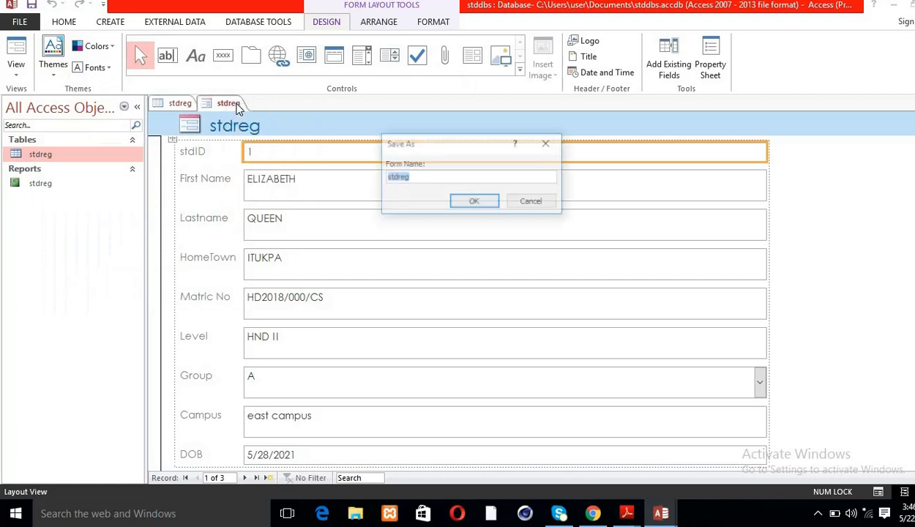
pyautogui.click(483, 203)
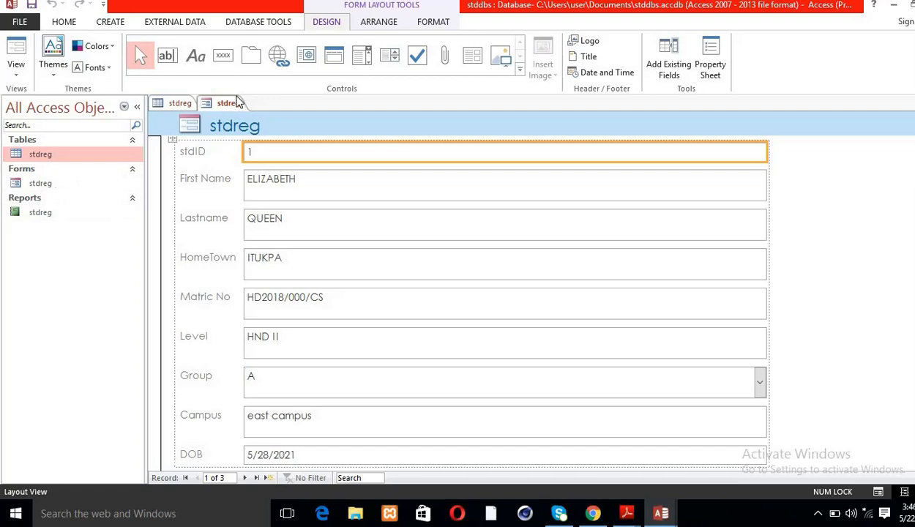
pyautogui.rightClick(233, 106)
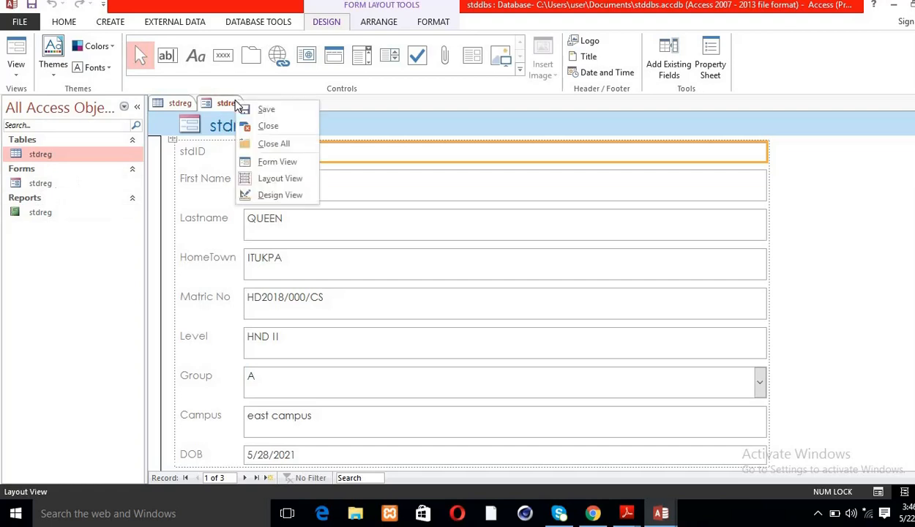
pyautogui.click(258, 126)
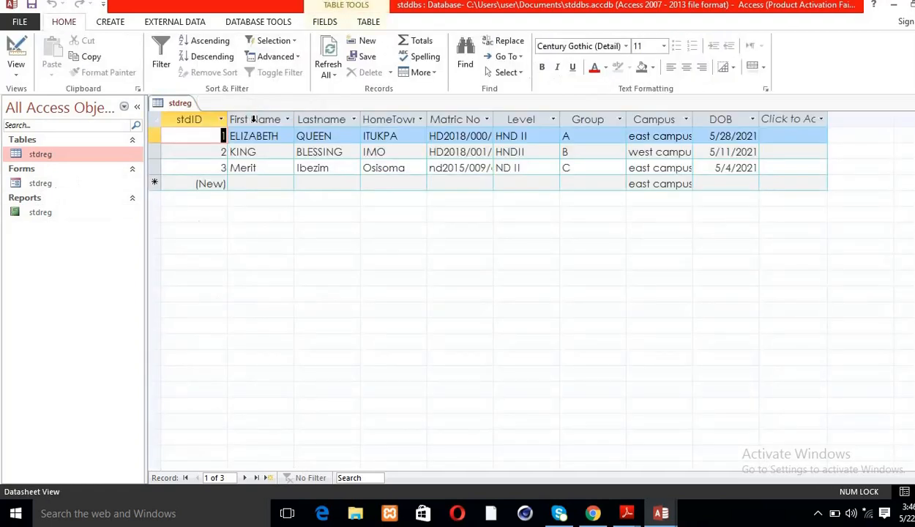
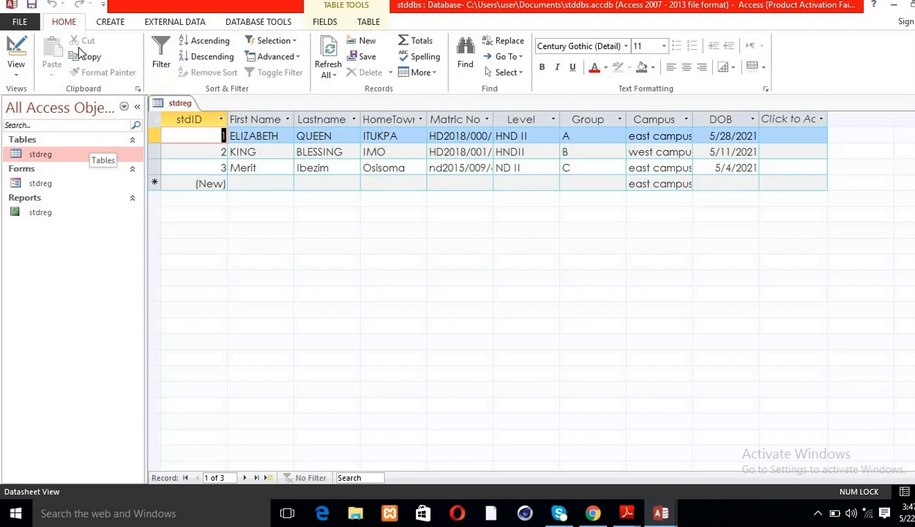
# - Create a new blank table and start saving it with the name 'stdinfo'
pyautogui.click(111, 22)
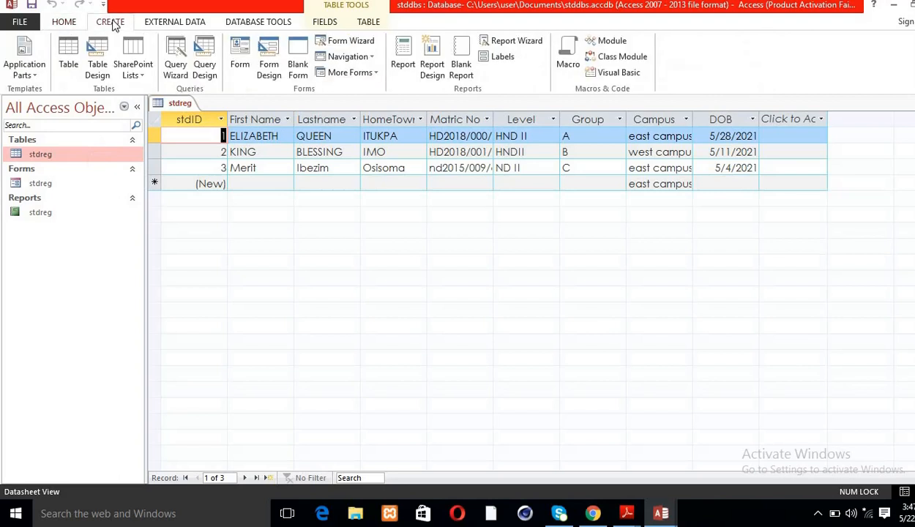
pyautogui.click(66, 57)
pyautogui.rightClick(227, 101)
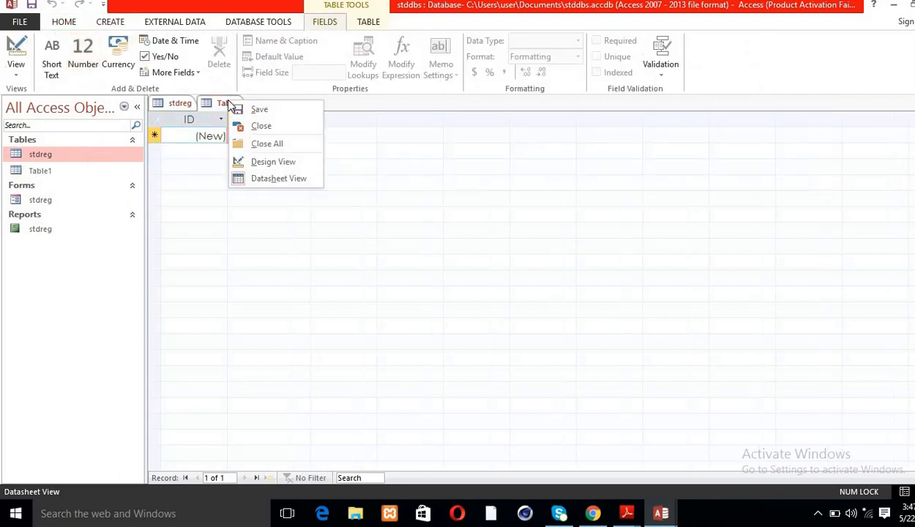
pyautogui.click(280, 162)
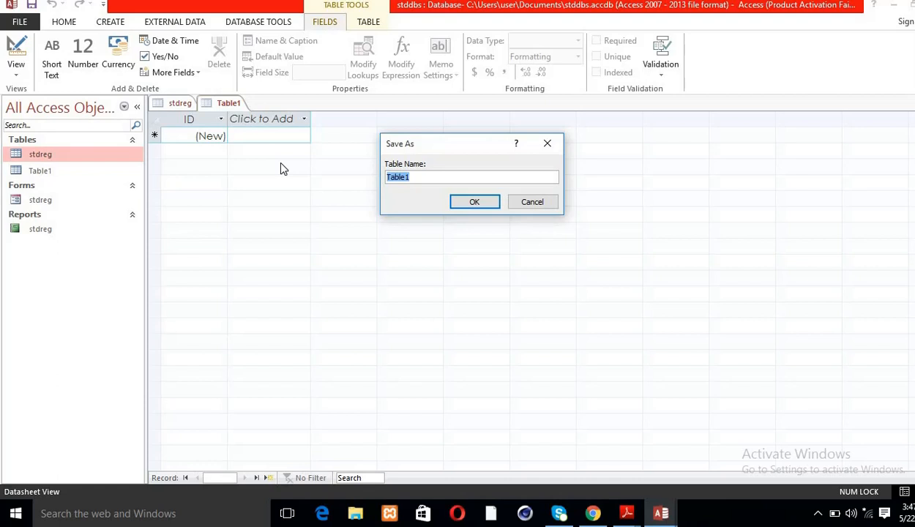
pyautogui.write('stdinfo')
# - Confirm the 'stdinfo' save and keep ID as the AutoNumber primary key in Design view
pyautogui.click(471, 202)
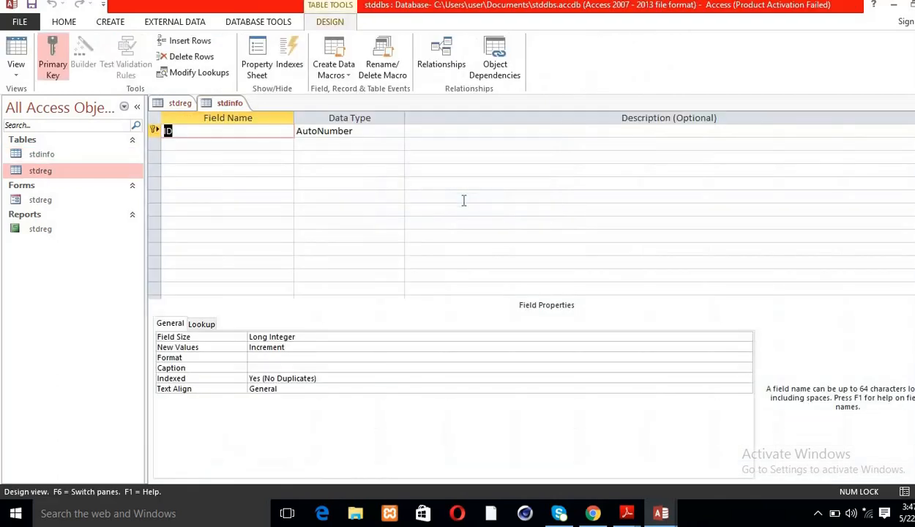
pyautogui.click(206, 144)
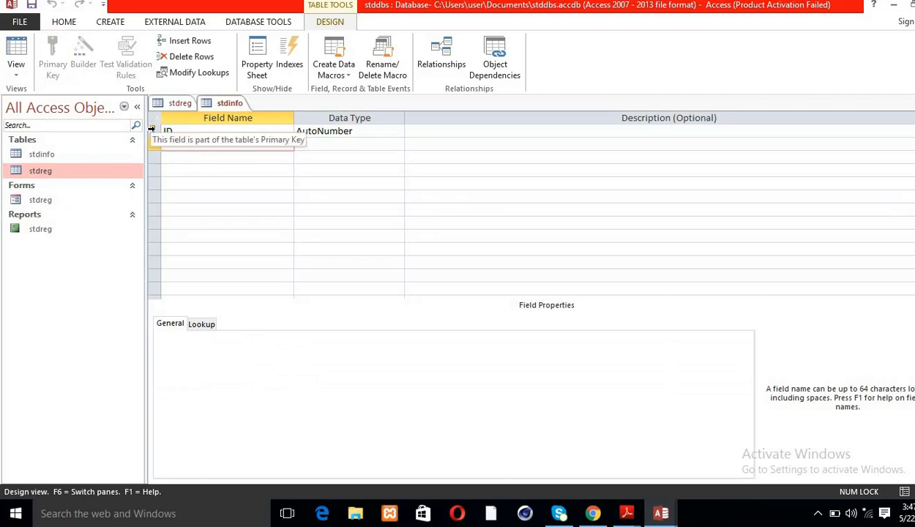
pyautogui.click(152, 130)
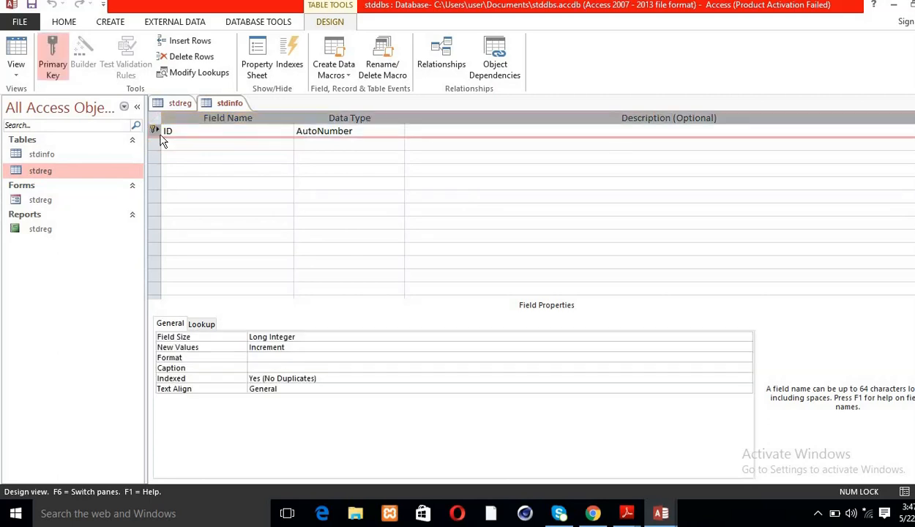
pyautogui.click(57, 77)
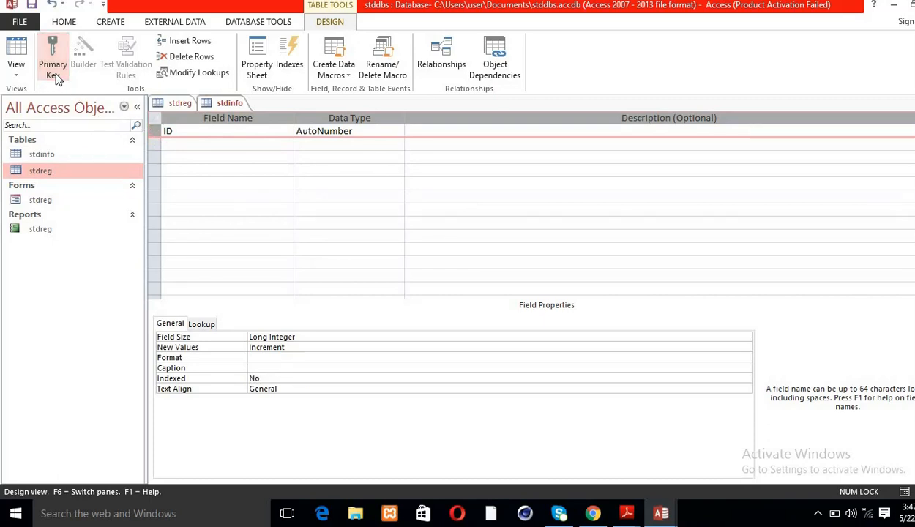
pyautogui.click(53, 58)
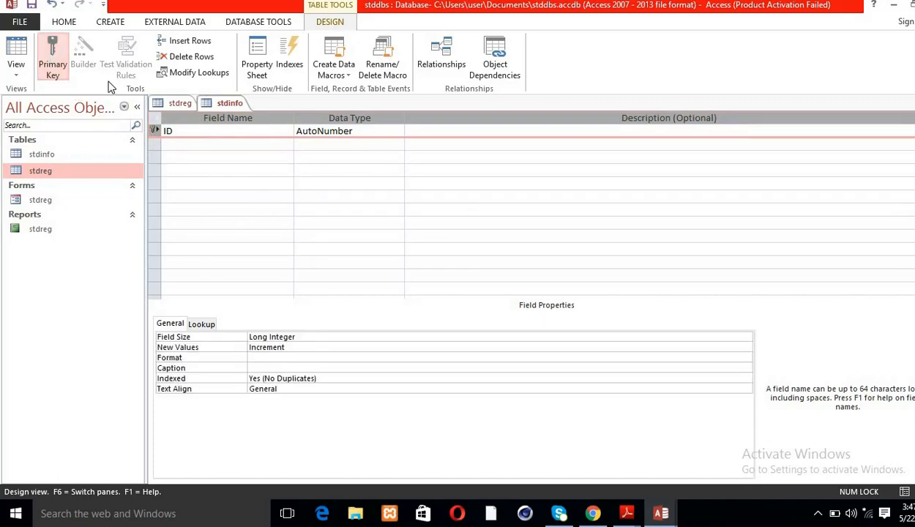
pyautogui.click(189, 145)
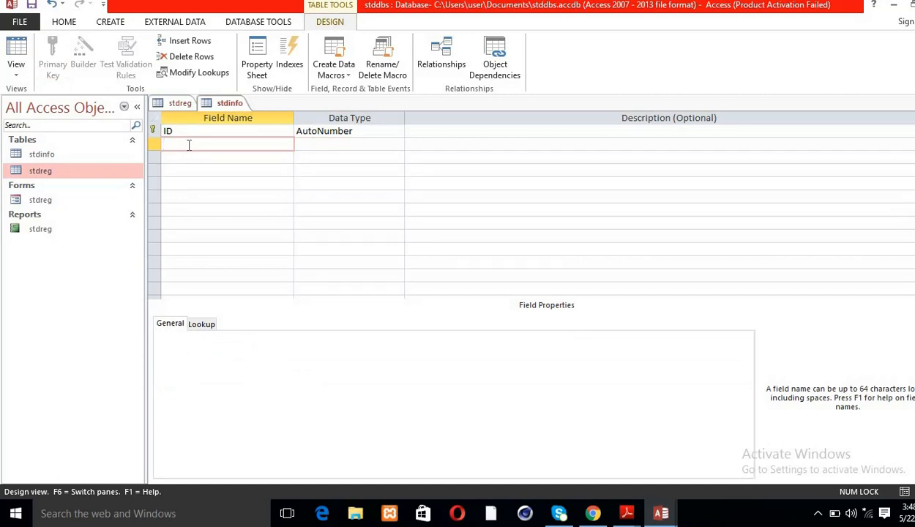
# - Add a stdID field of type Number and a Faculty field of type Short Text
pyautogui.write('stdID')
pyautogui.click(316, 144)
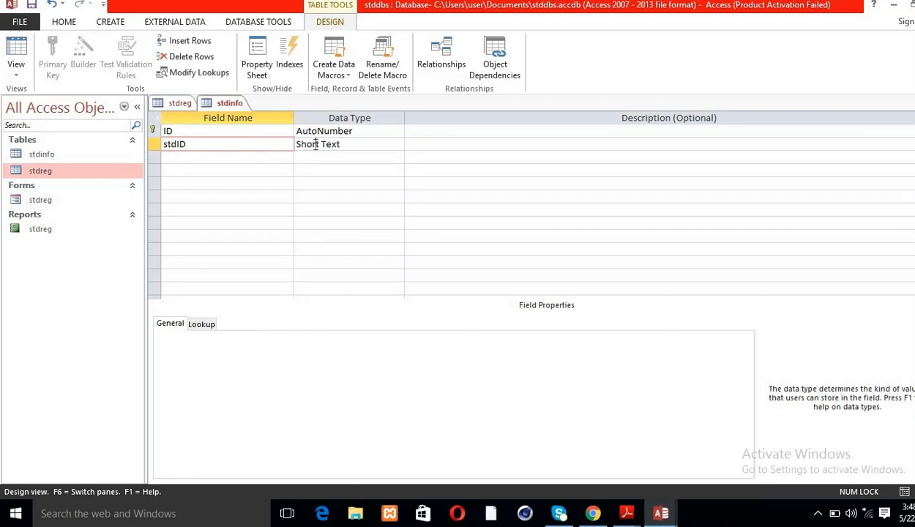
pyautogui.click(397, 144)
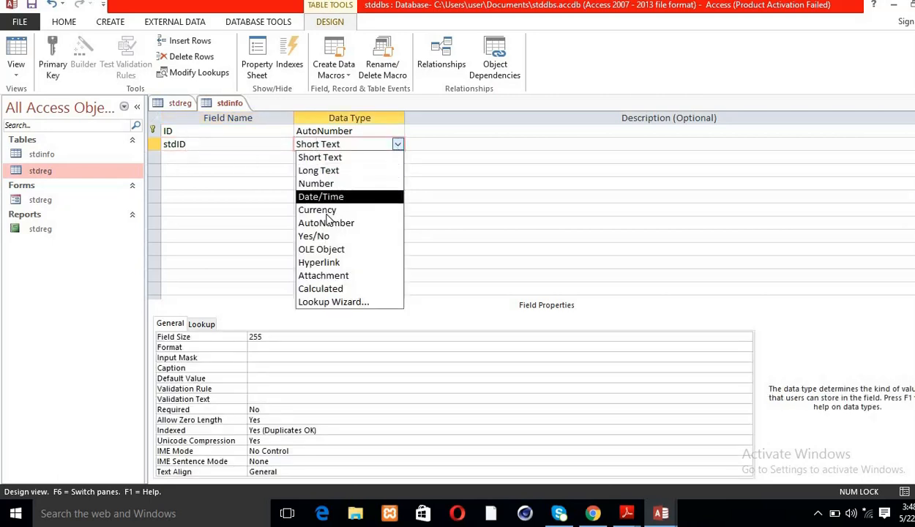
pyautogui.click(323, 183)
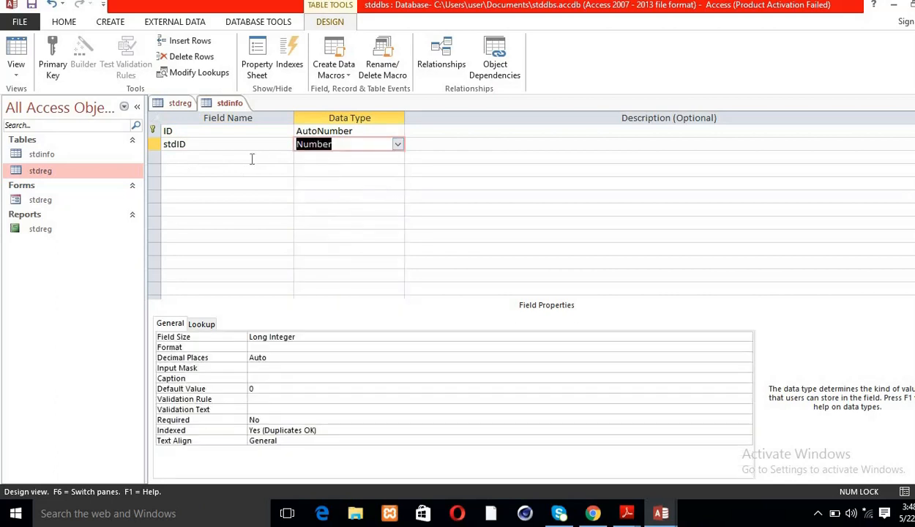
pyautogui.click(252, 159)
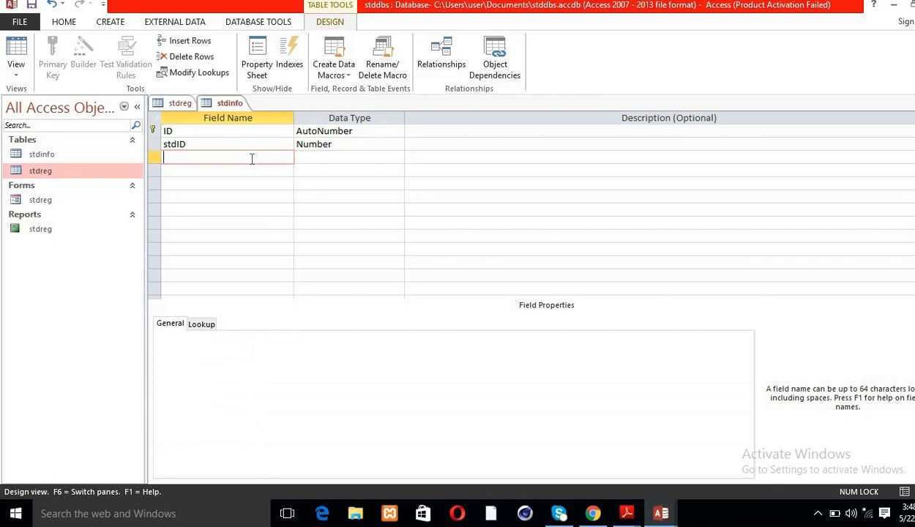
pyautogui.write('Faculty')
pyautogui.click(327, 160)
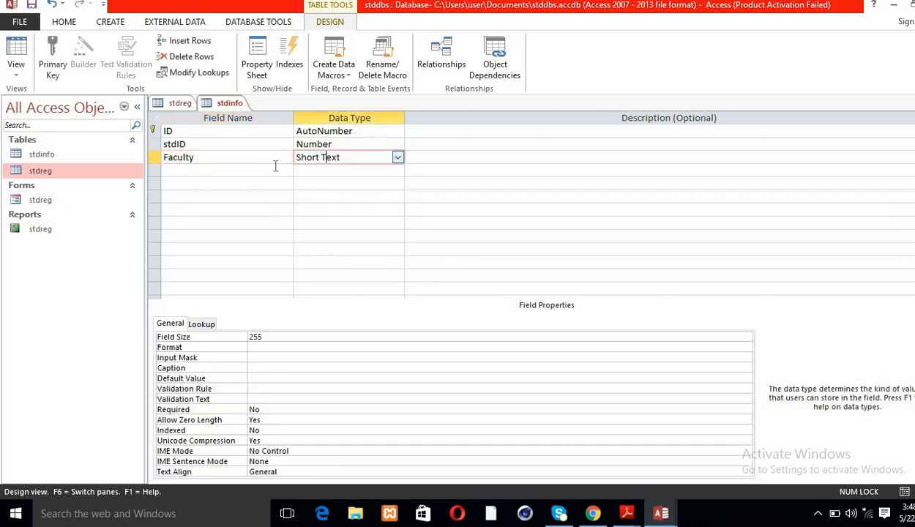
# - Add a Payment field of type Yes/No and save the stdinfo design
pyautogui.click(229, 169)
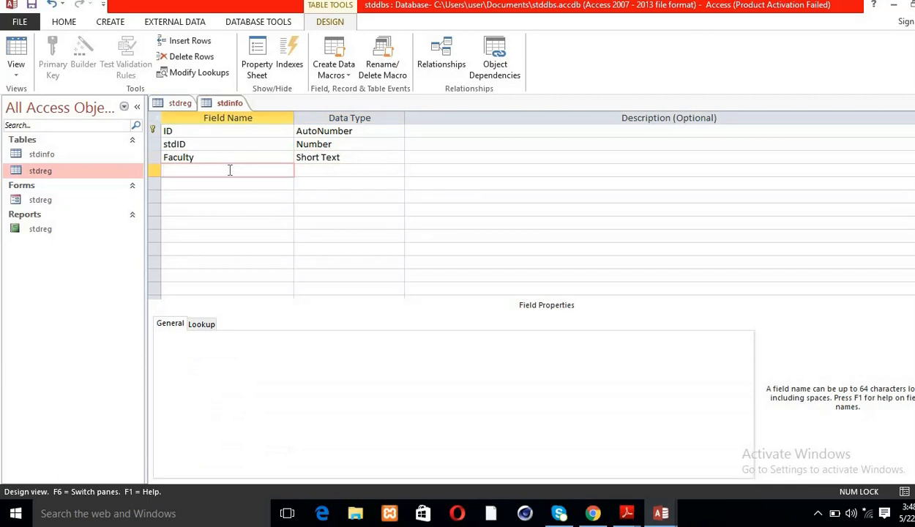
pyautogui.write('Payment')
pyautogui.click(307, 171)
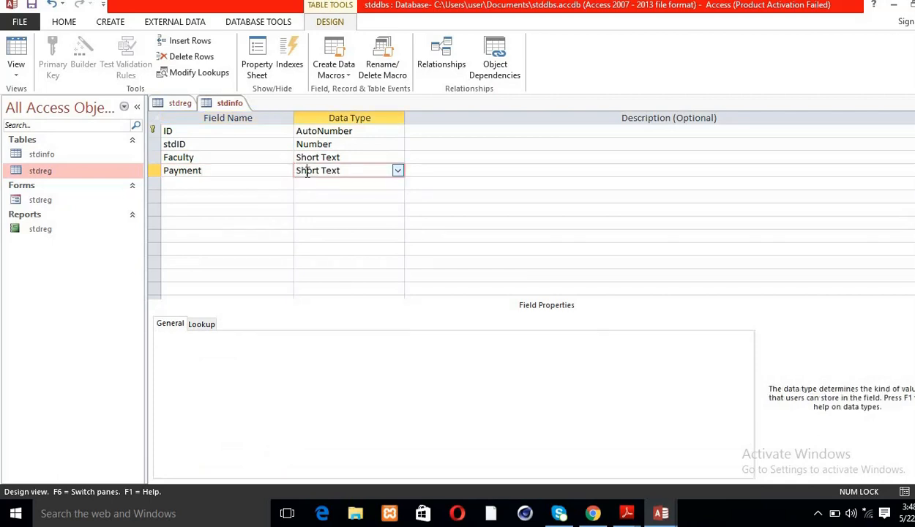
pyautogui.click(400, 173)
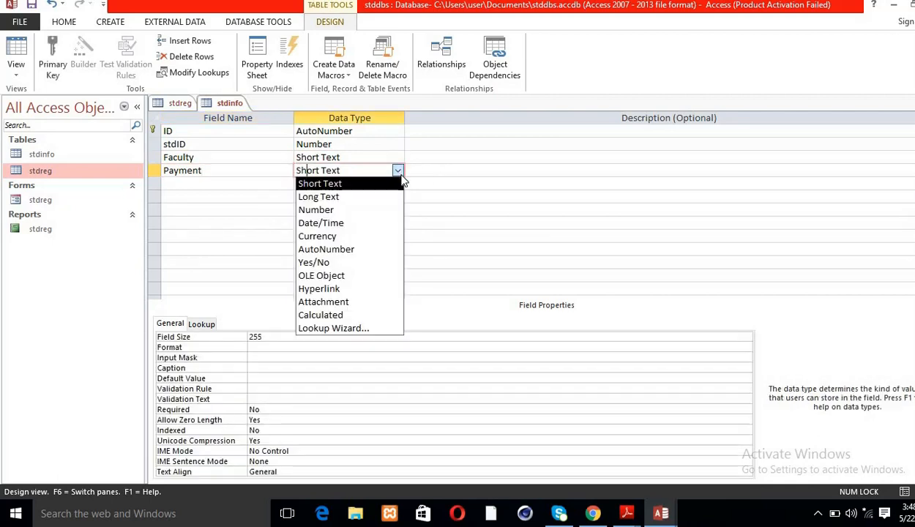
pyautogui.click(333, 262)
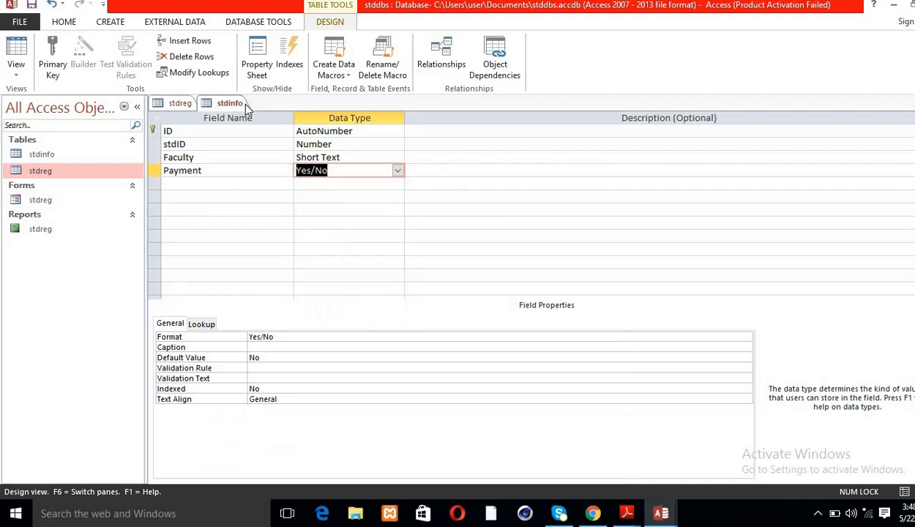
pyautogui.rightClick(232, 107)
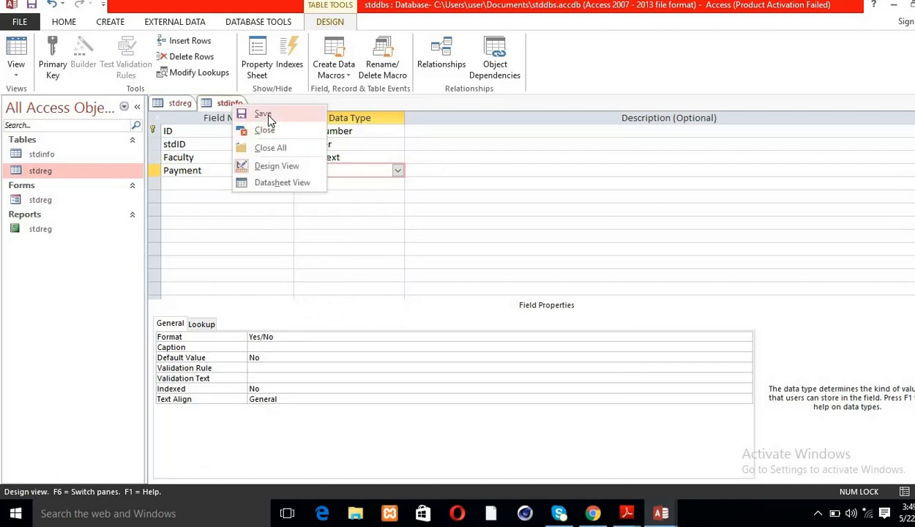
pyautogui.click(263, 114)
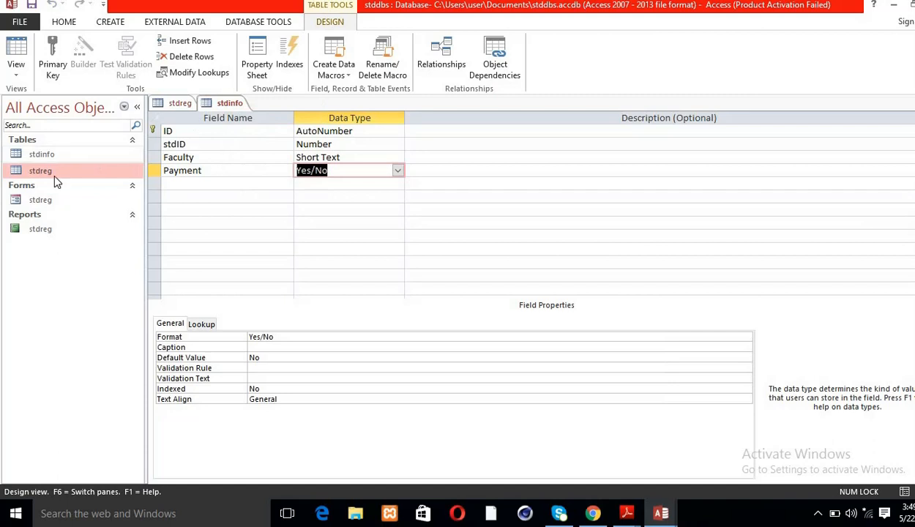
# - Open stdinfo and enter record 1 with stdID 1, faculty SSIT, marked as paid
pyautogui.doubleClick(44, 155)
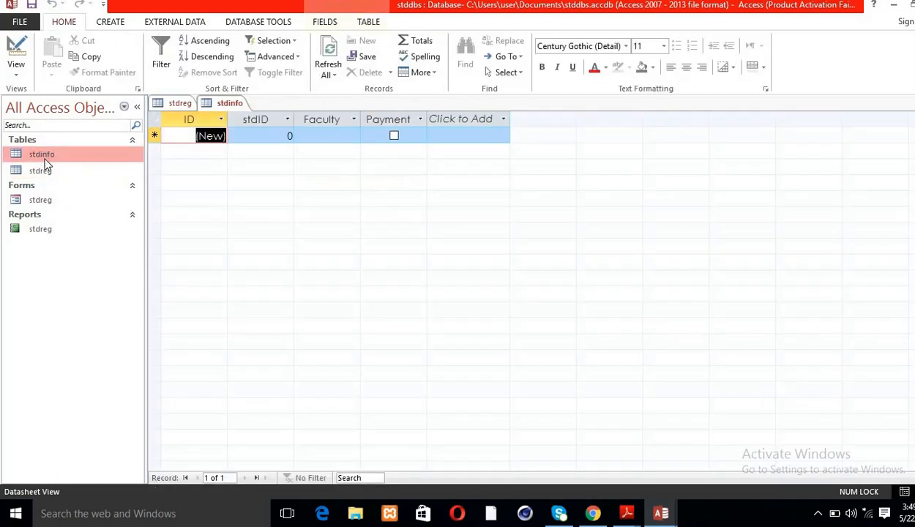
pyautogui.click(283, 136)
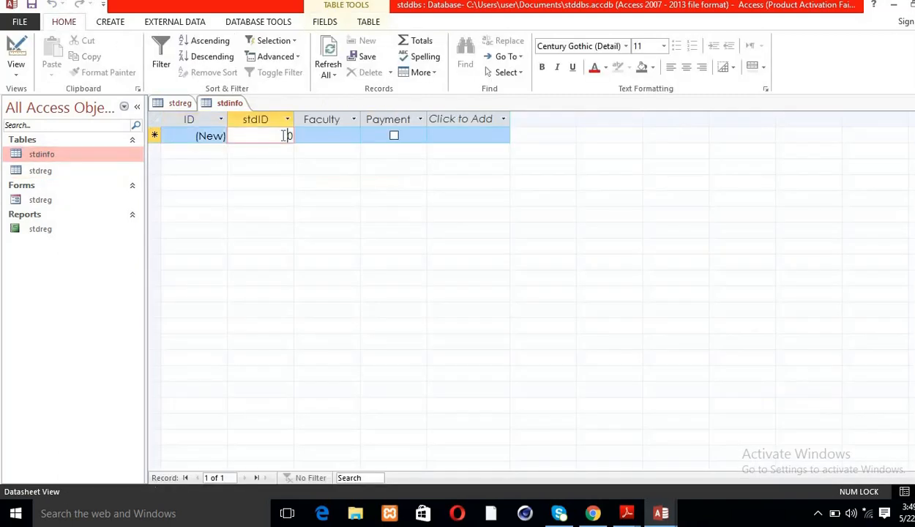
pyautogui.press('Delete')
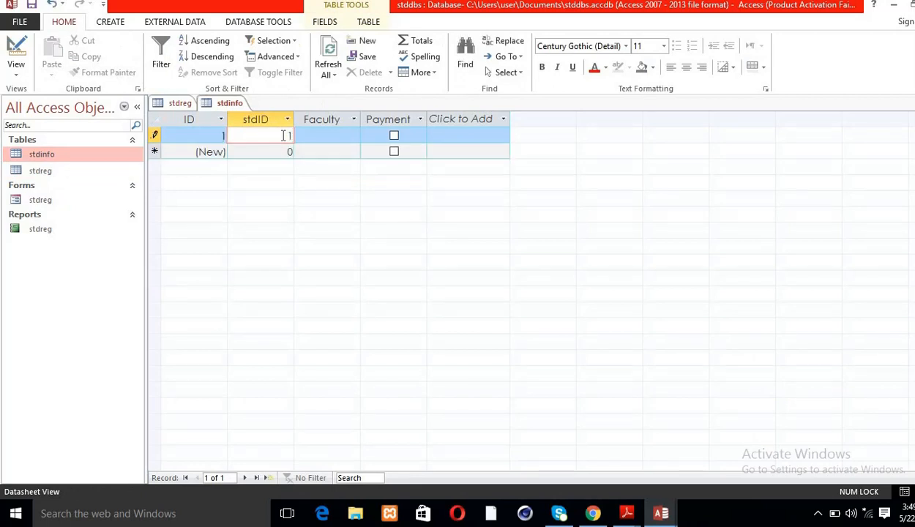
pyautogui.write('2')
pyautogui.press('BackSpace')
pyautogui.write('1')
pyautogui.click(318, 135)
pyautogui.press('capslock')
pyautogui.write('SSIT')
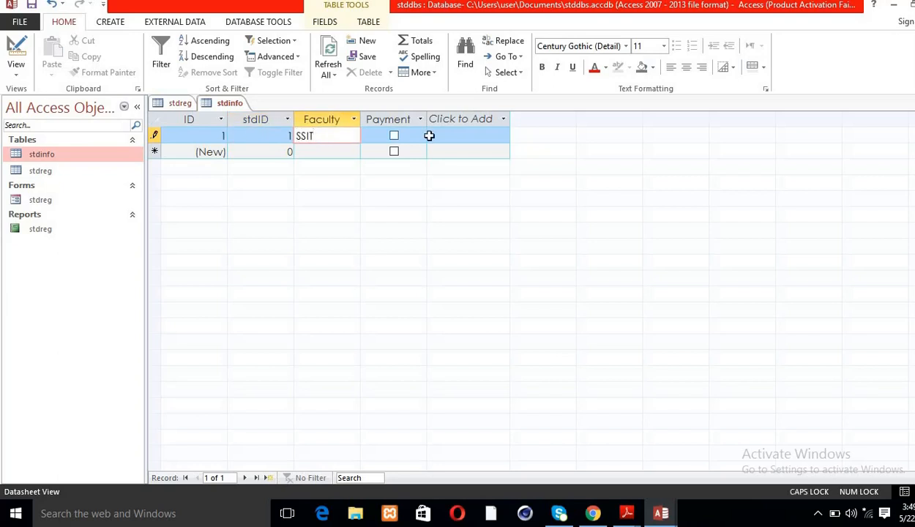
pyautogui.click(394, 138)
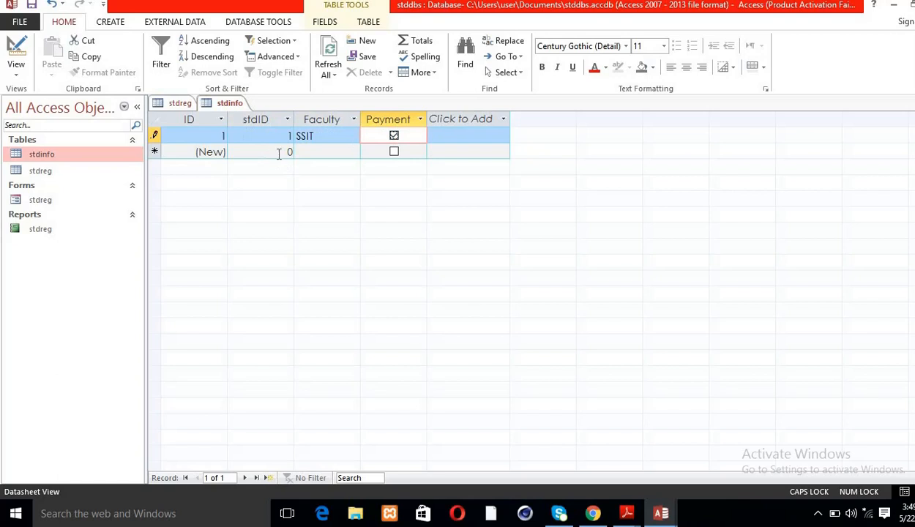
# - Add records with stdID 2 (SET) and 3 (SBMT), then save the stdinfo table
pyautogui.click(292, 152)
pyautogui.write('2')
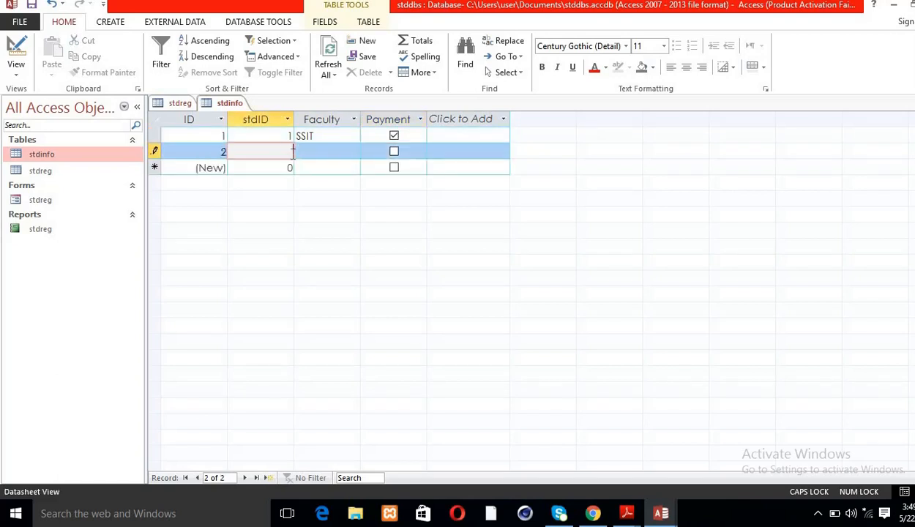
pyautogui.click(310, 152)
pyautogui.write('SET')
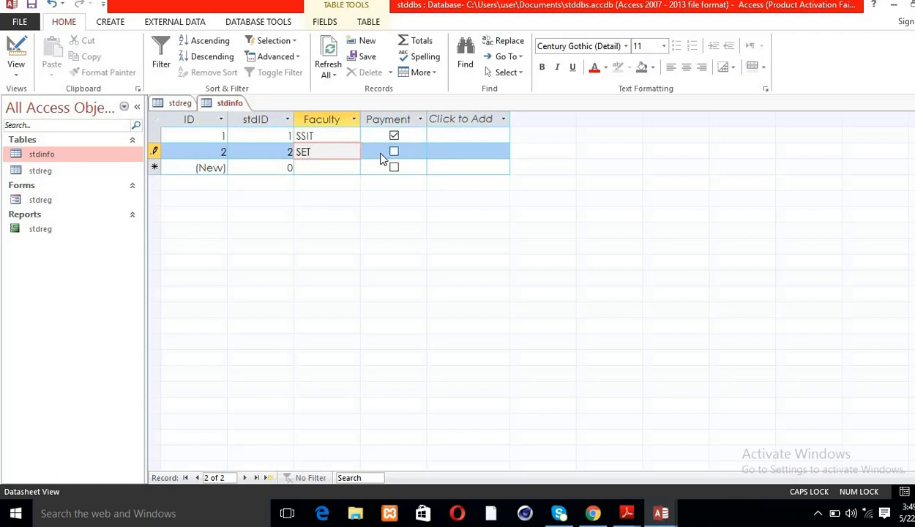
pyautogui.click(292, 169)
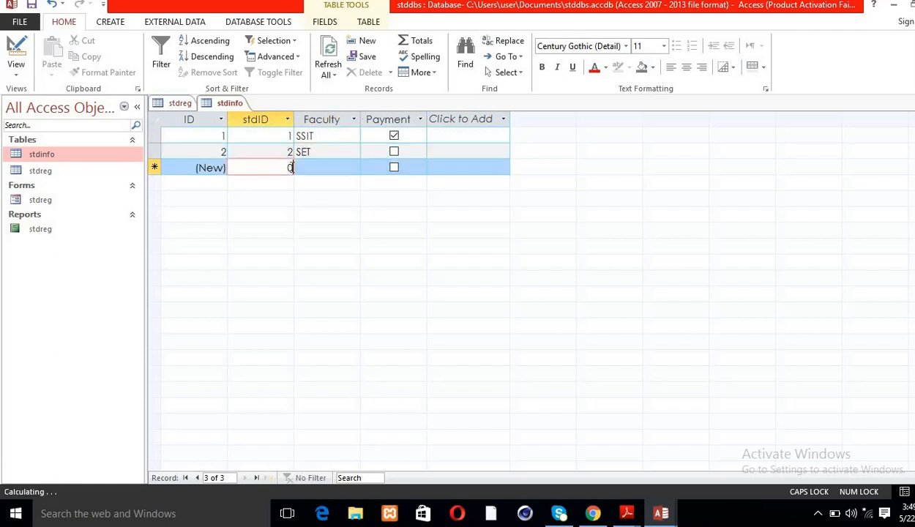
pyautogui.press('BackSpace')
pyautogui.write('3')
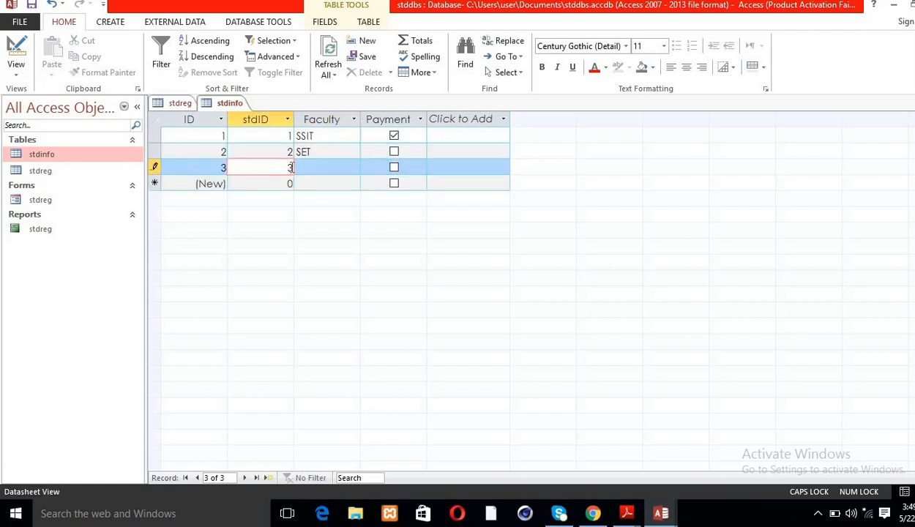
pyautogui.click(337, 169)
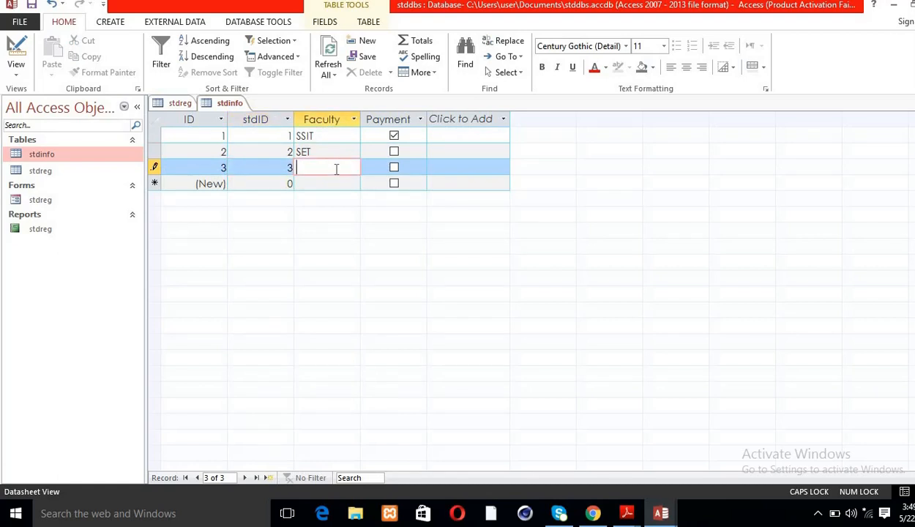
pyautogui.write('SBMT')
pyautogui.rightClick(231, 104)
pyautogui.click(258, 108)
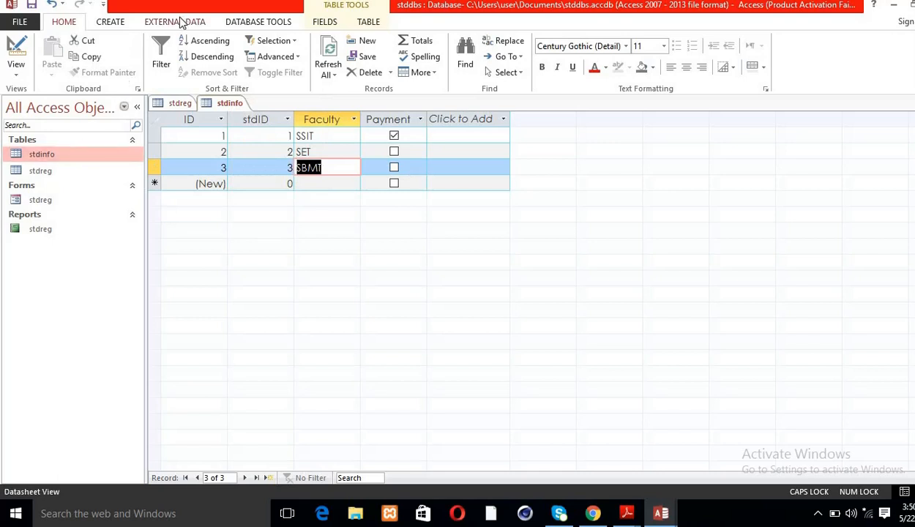
pyautogui.click(111, 21)
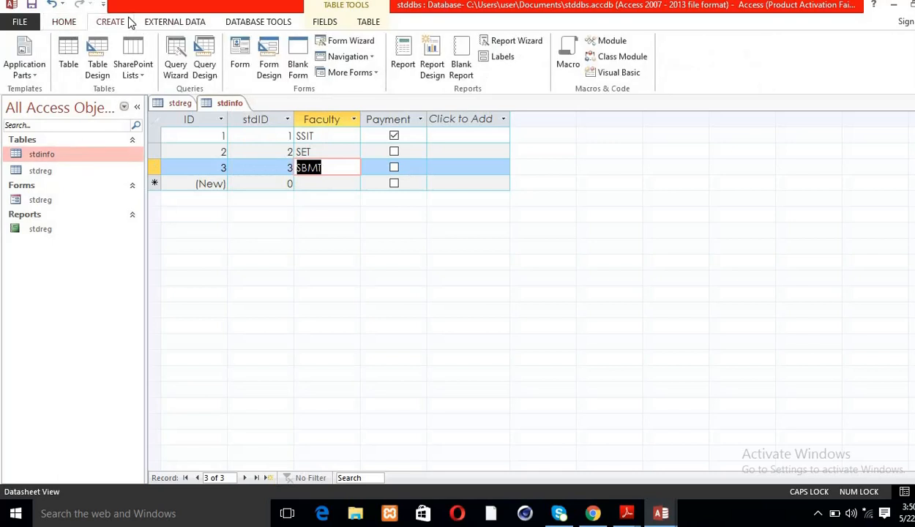
# - Start a new query design and add both the stdinfo and stdreg tables
pyautogui.click(204, 57)
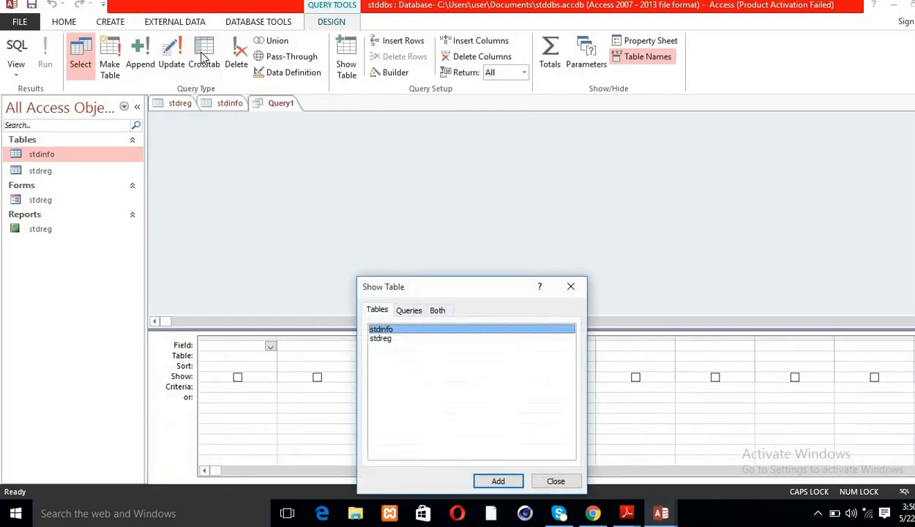
pyautogui.moveTo(457, 287); pyautogui.dragTo(619, 106)
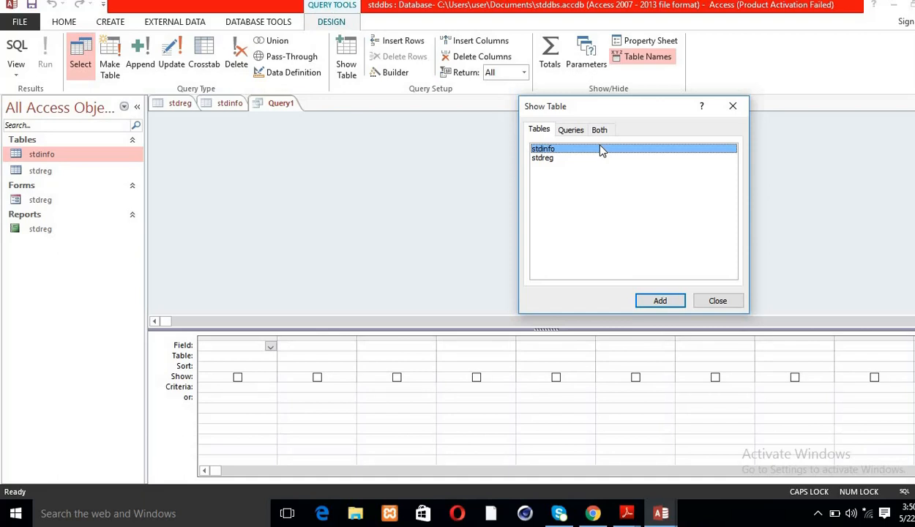
pyautogui.keyDown('shift'); pyautogui.click(554, 158); pyautogui.keyUp('shift')
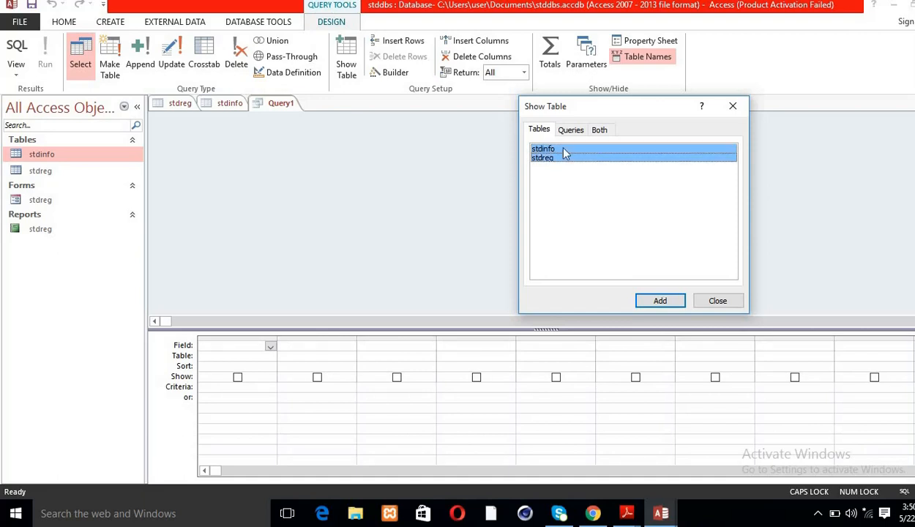
pyautogui.click(566, 151)
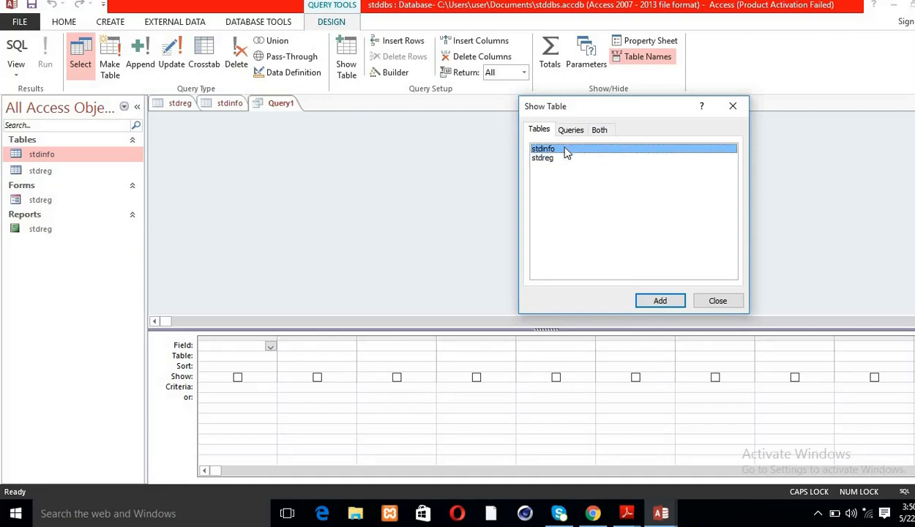
pyautogui.click(545, 161)
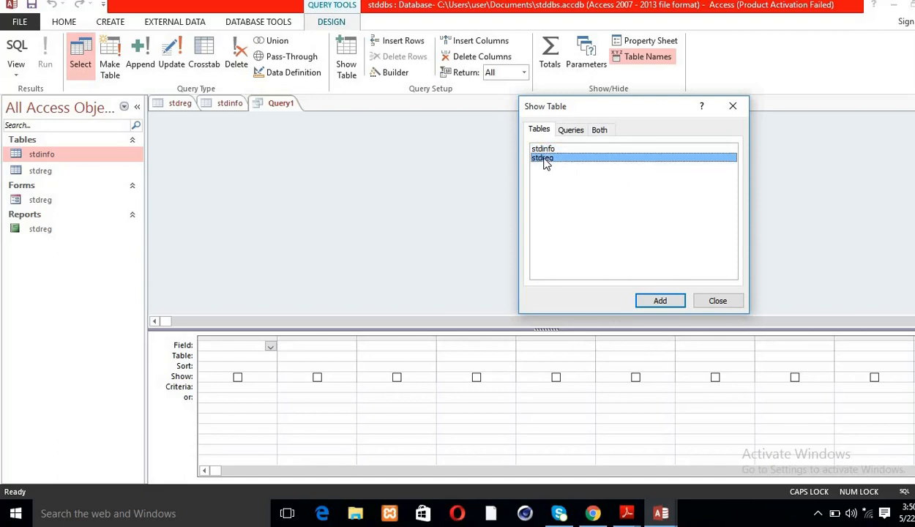
pyautogui.keyDown('shift'); pyautogui.click(553, 151); pyautogui.keyUp('shift')
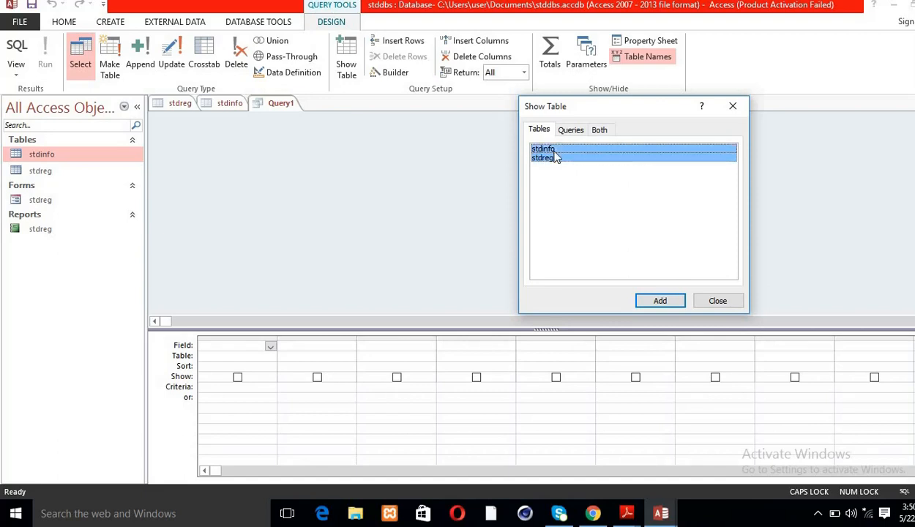
pyautogui.click(678, 301)
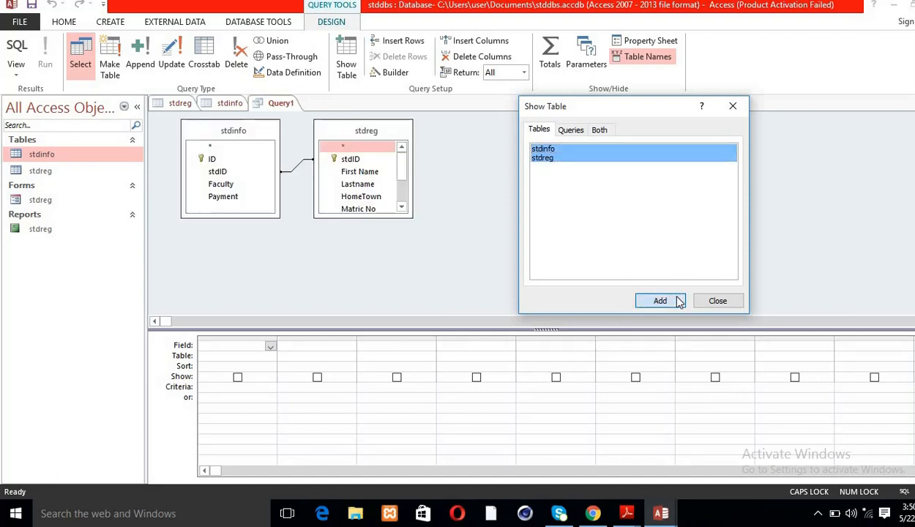
pyautogui.click(717, 301)
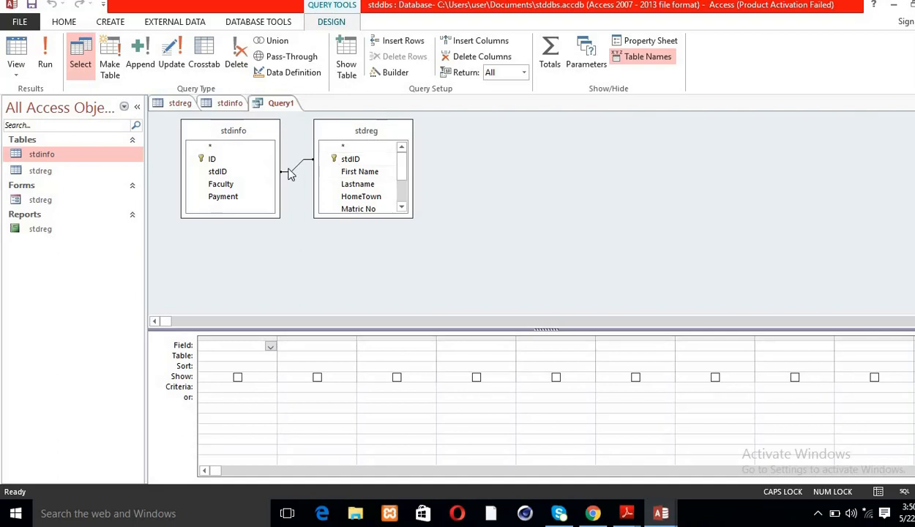
pyautogui.moveTo(223, 187); pyautogui.dragTo(357, 167)
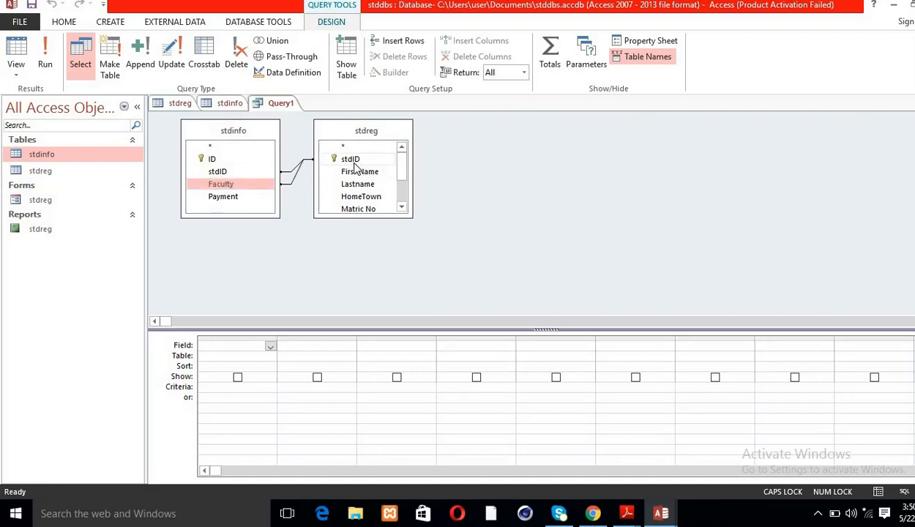
pyautogui.click(286, 176)
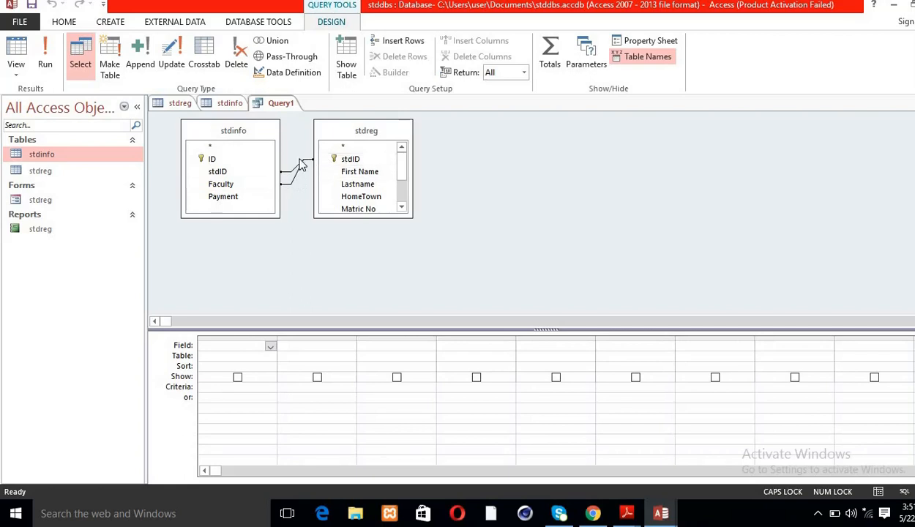
pyautogui.click(303, 168)
pyautogui.rightClick(303, 168)
pyautogui.click(311, 187)
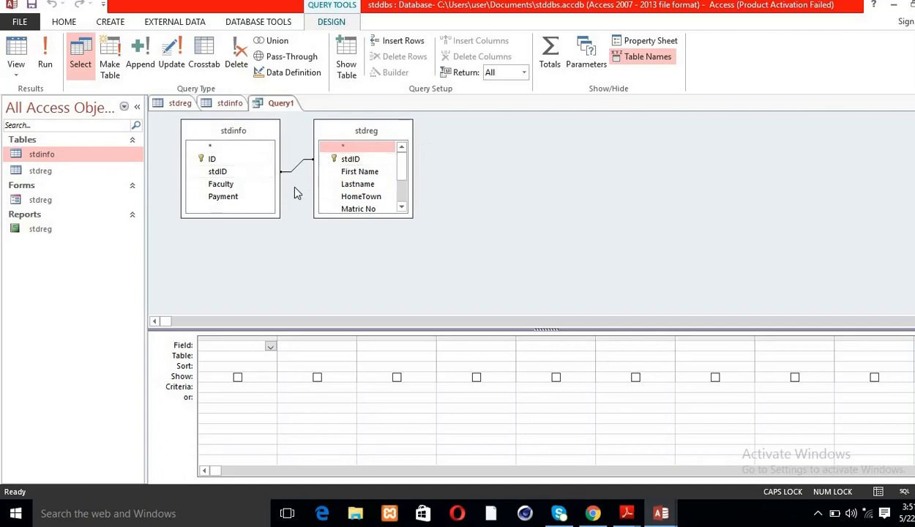
# - Add First Name, Lastname, Matric No, Level and Group from stdreg to the query grid
pyautogui.doubleClick(376, 174)
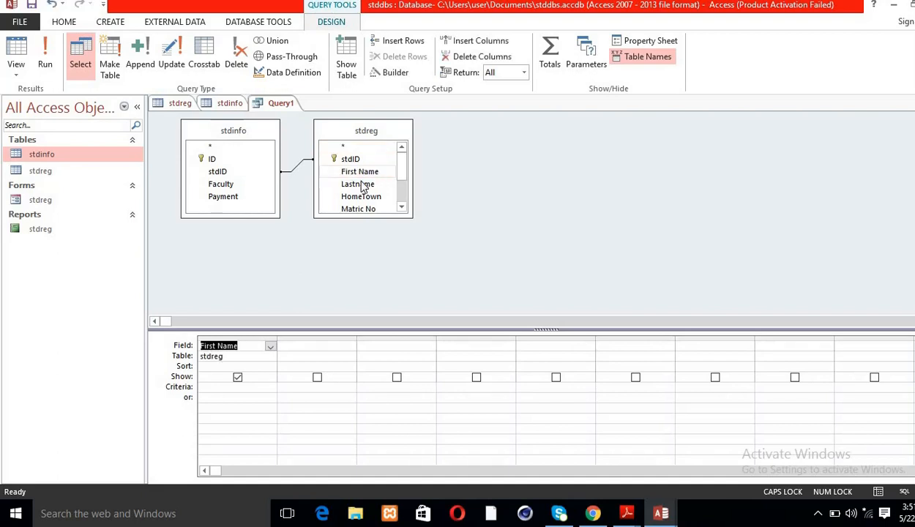
pyautogui.doubleClick(359, 185)
pyautogui.click(401, 206)
pyautogui.click(401, 207)
pyautogui.doubleClick(370, 188)
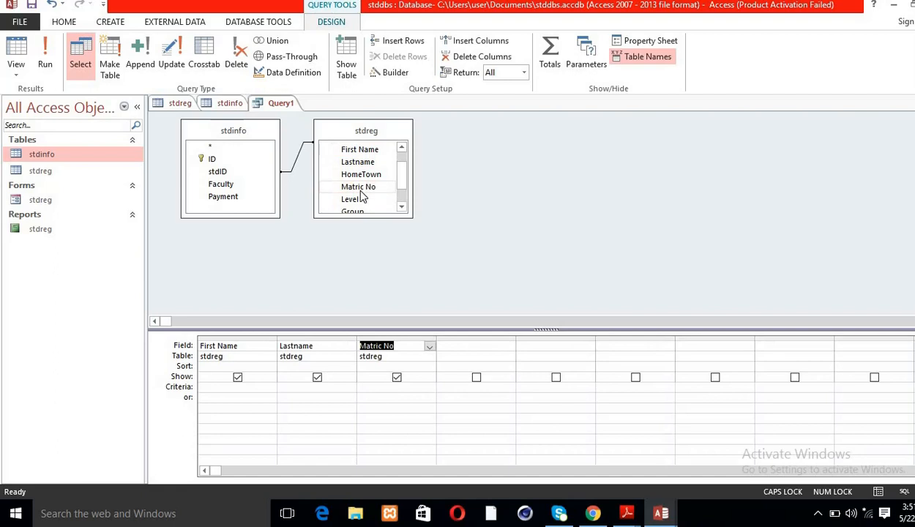
pyautogui.doubleClick(356, 204)
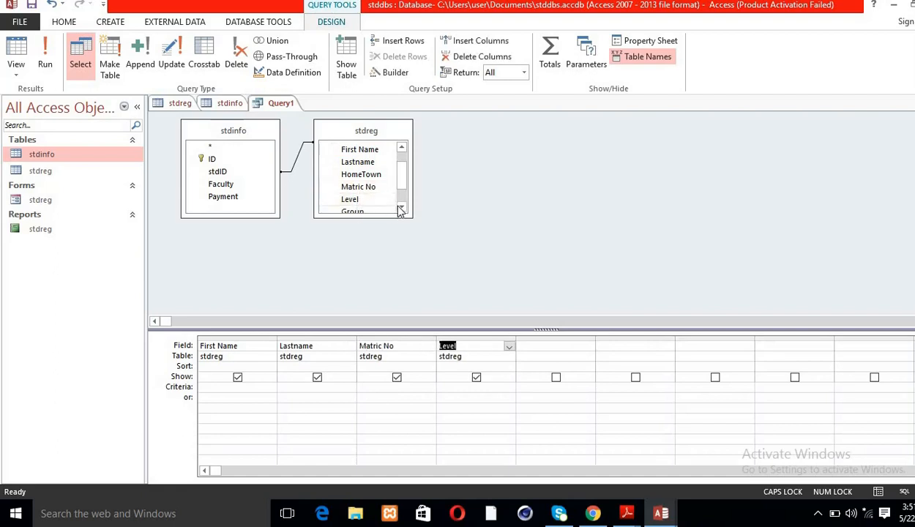
pyautogui.click(401, 208)
pyautogui.click(402, 208)
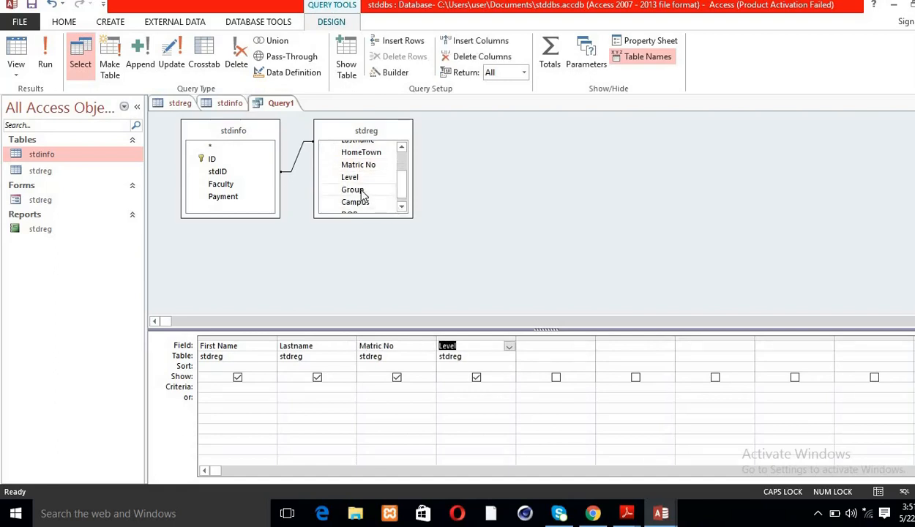
pyautogui.doubleClick(352, 190)
# - Add Campus from stdreg, then Faculty and Payment from stdinfo to the grid
pyautogui.doubleClick(358, 202)
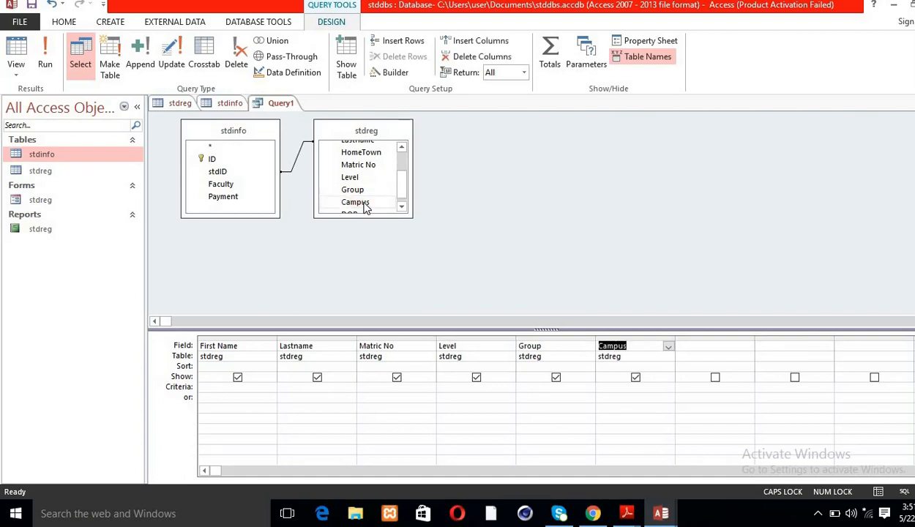
pyautogui.click(401, 208)
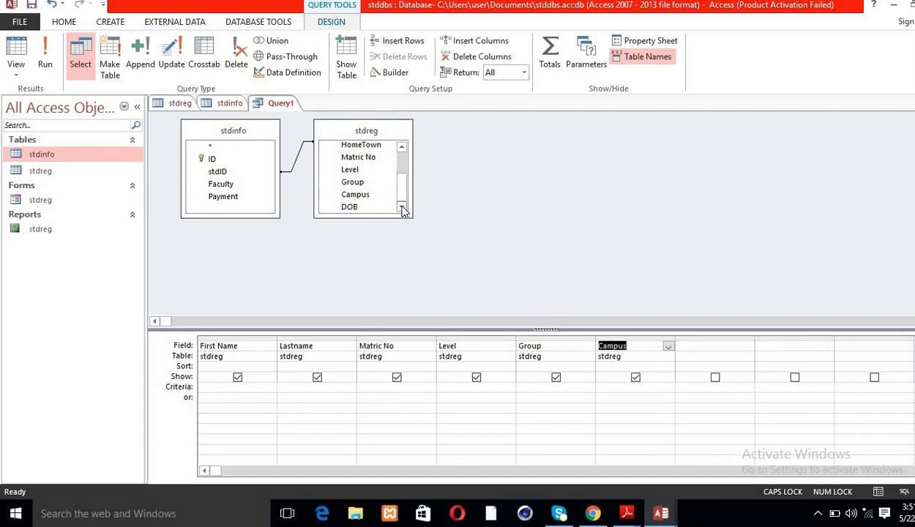
pyautogui.doubleClick(220, 185)
pyautogui.doubleClick(223, 197)
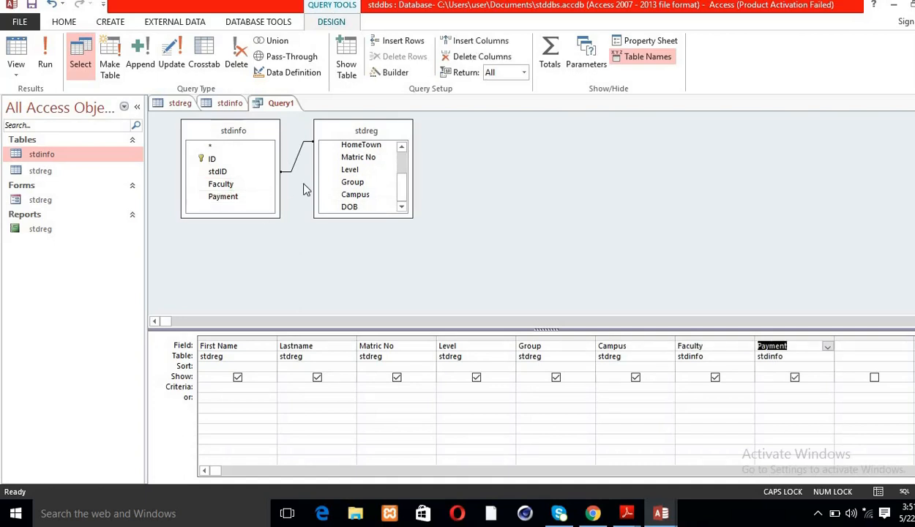
# - Save Query1 with the query name 'relation'
pyautogui.rightClick(284, 108)
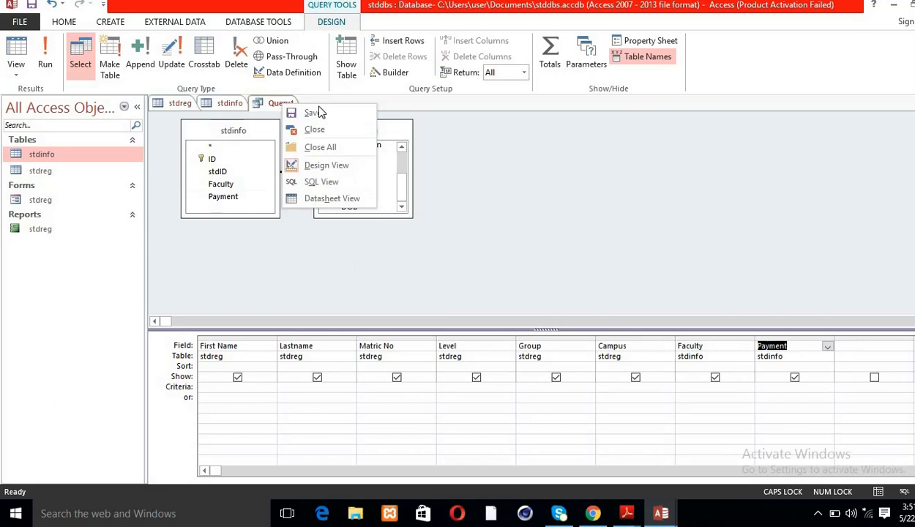
pyautogui.click(316, 113)
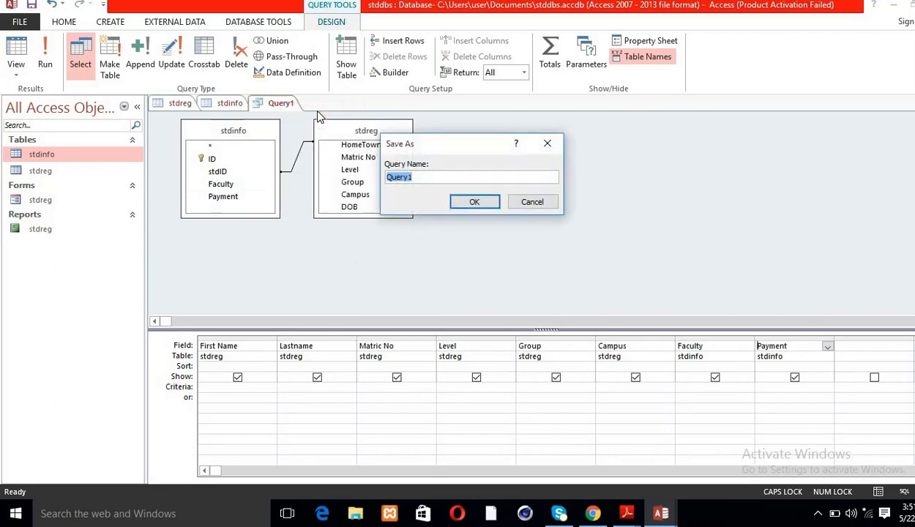
pyautogui.write('RE')
pyautogui.press('BackSpace')
pyautogui.press('BackSpace')
pyautogui.press('capslock')
pyautogui.write('relation')
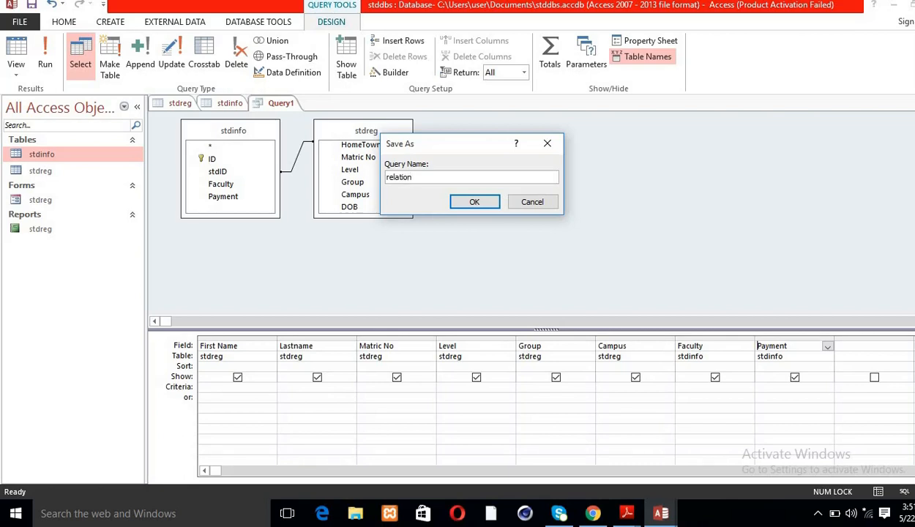
pyautogui.press('Return')
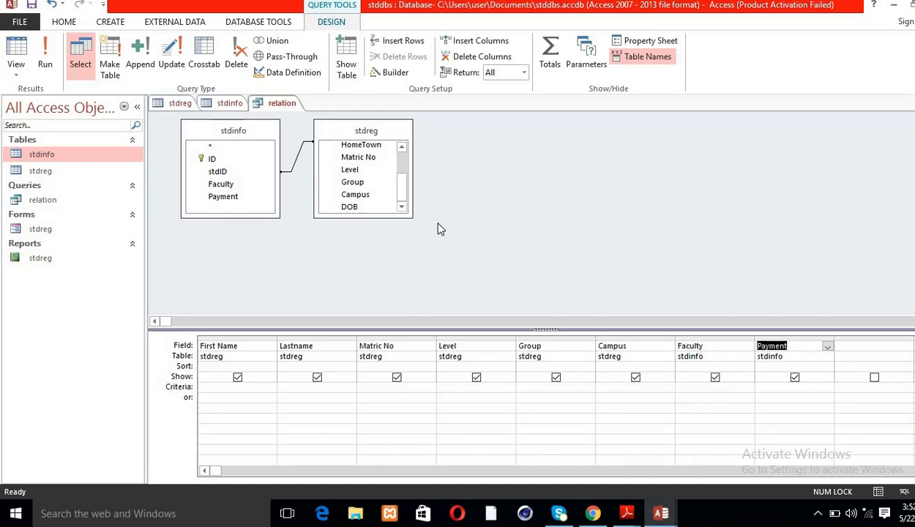
pyautogui.click(879, 492)
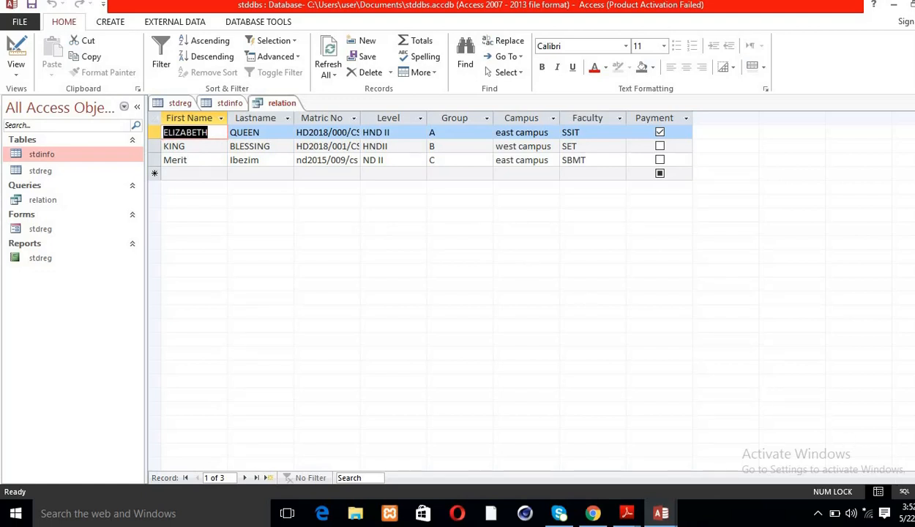
pyautogui.click(914, 492)
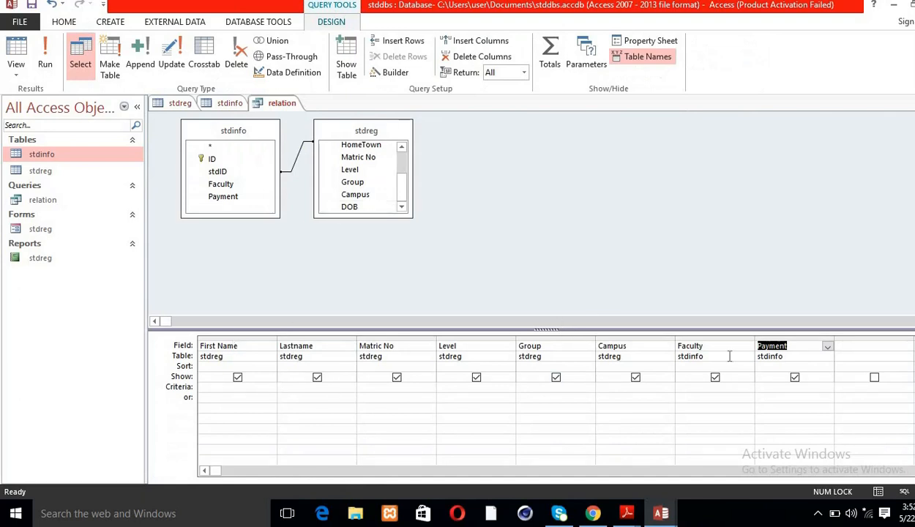
# - Enter =Yes as the Payment criterion and save the relation query
pyautogui.click(783, 386)
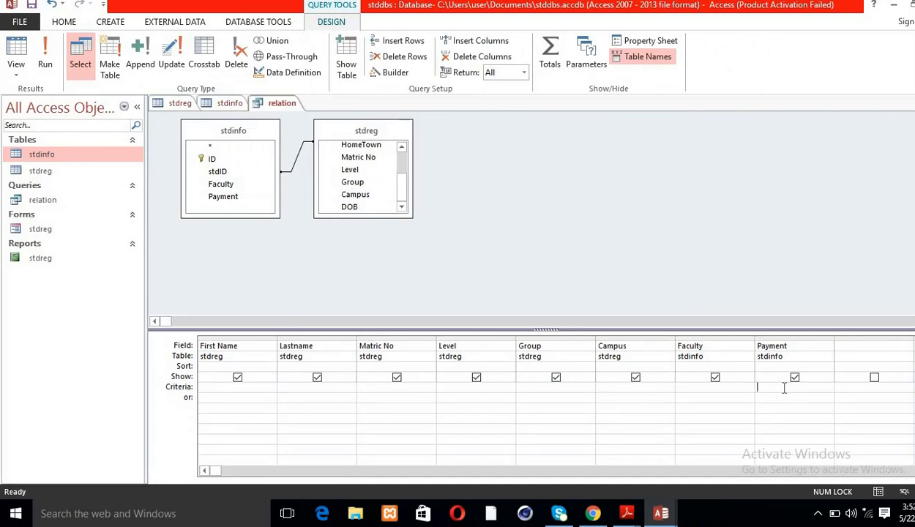
pyautogui.write('=yes')
pyautogui.press('Left')
pyautogui.press('Left')
pyautogui.press('BackSpace')
pyautogui.write('Y')
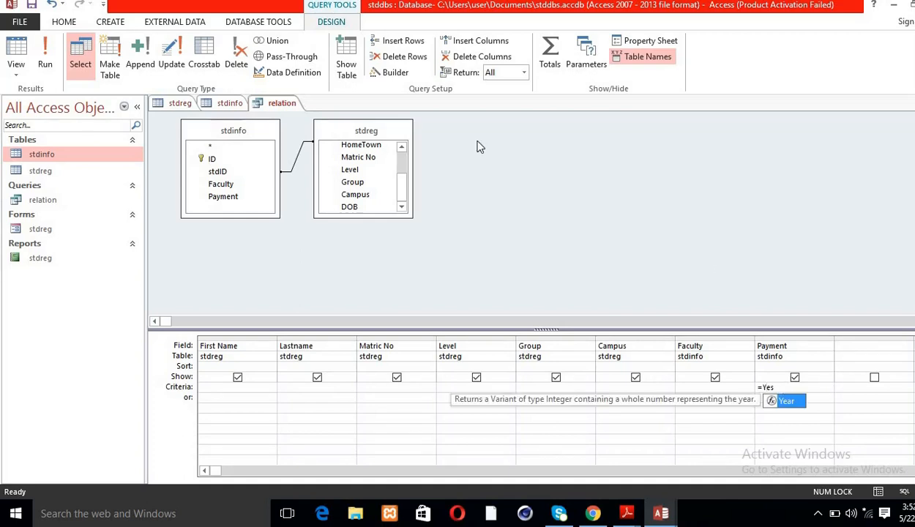
pyautogui.rightClick(296, 104)
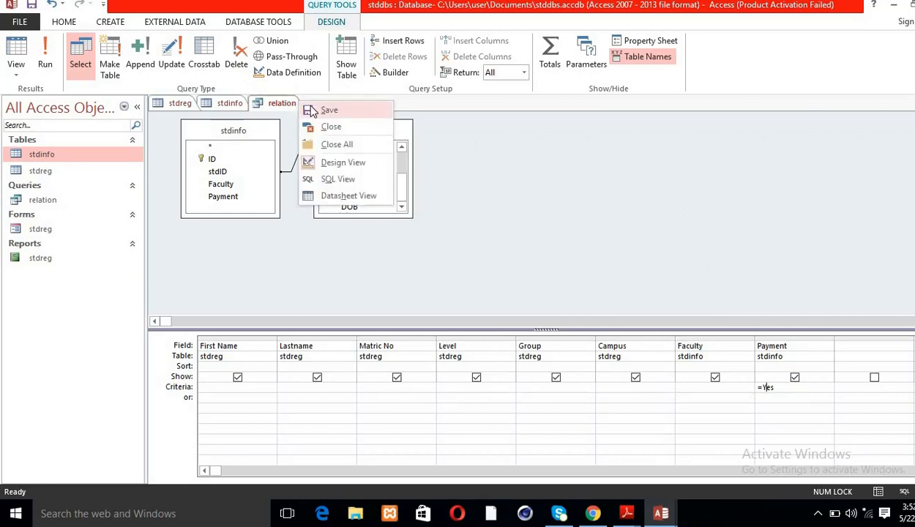
pyautogui.click(322, 110)
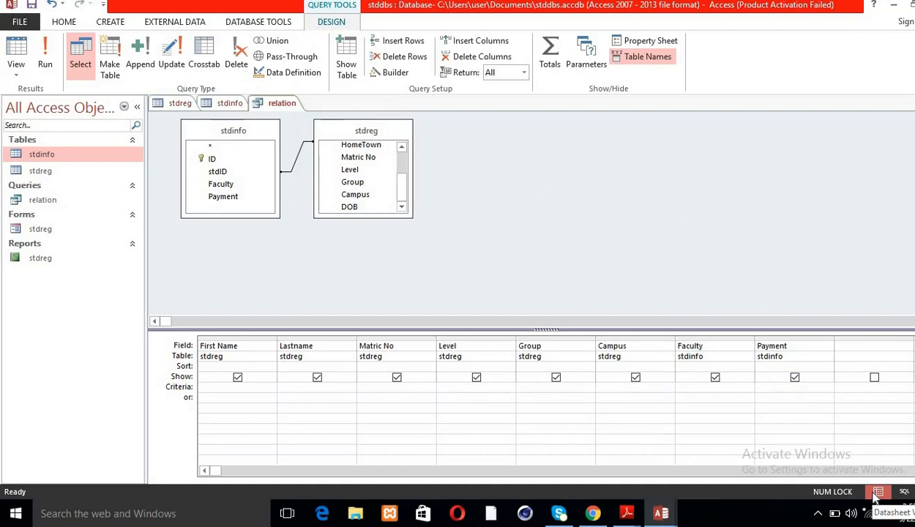
pyautogui.click(878, 493)
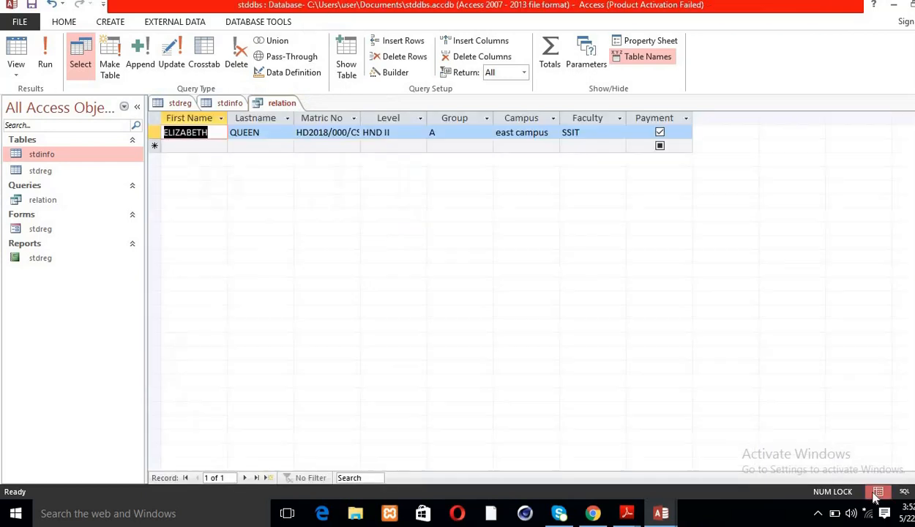
pyautogui.click(217, 149)
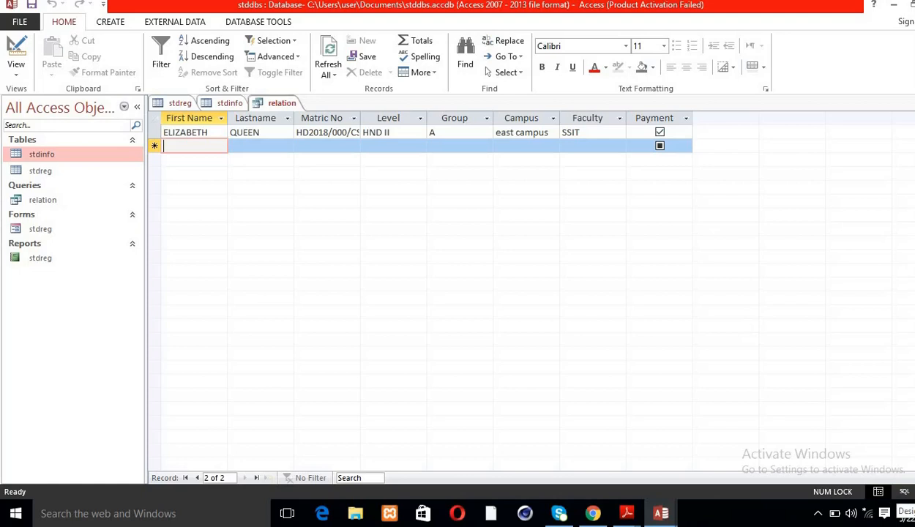
pyautogui.click(914, 492)
# - Replace the Payment criterion Yes with No in the relation query design
pyautogui.click(787, 388)
pyautogui.press('BackSpace')
pyautogui.press('BackSpace')
pyautogui.press('BackSpace')
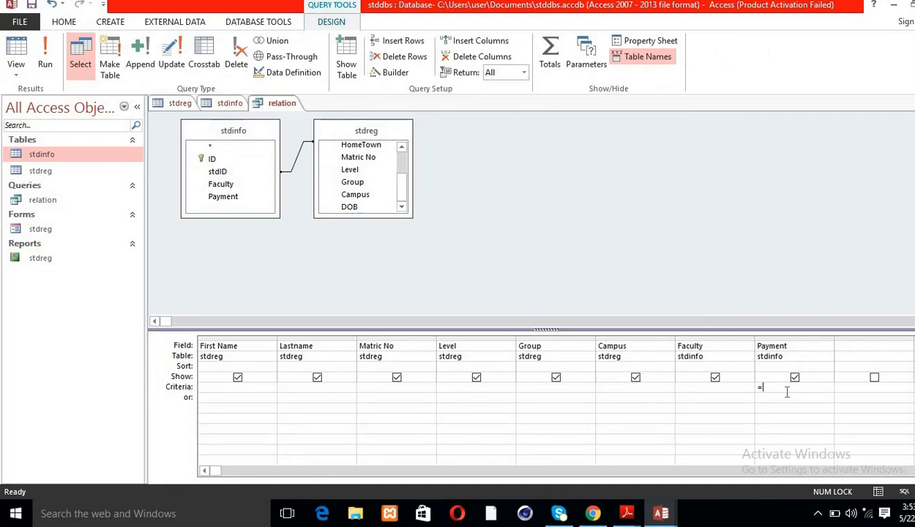
pyautogui.write('No')
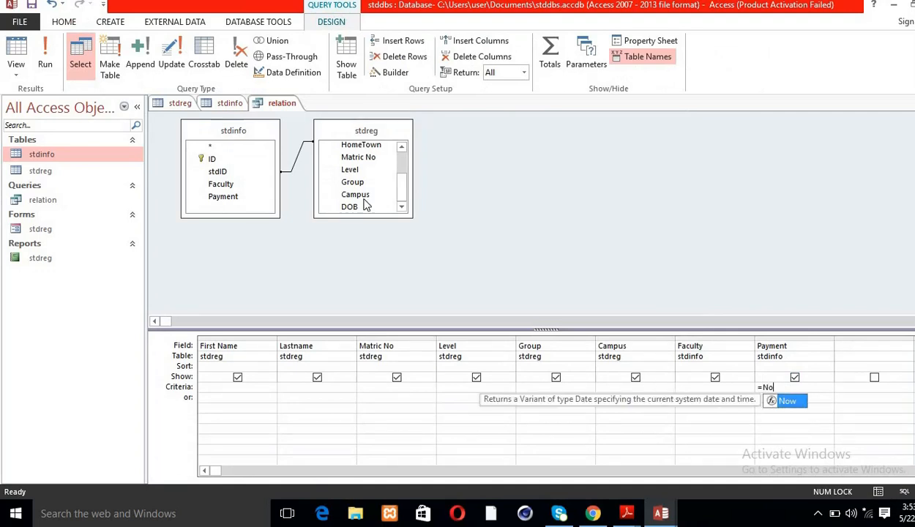
pyautogui.rightClick(287, 107)
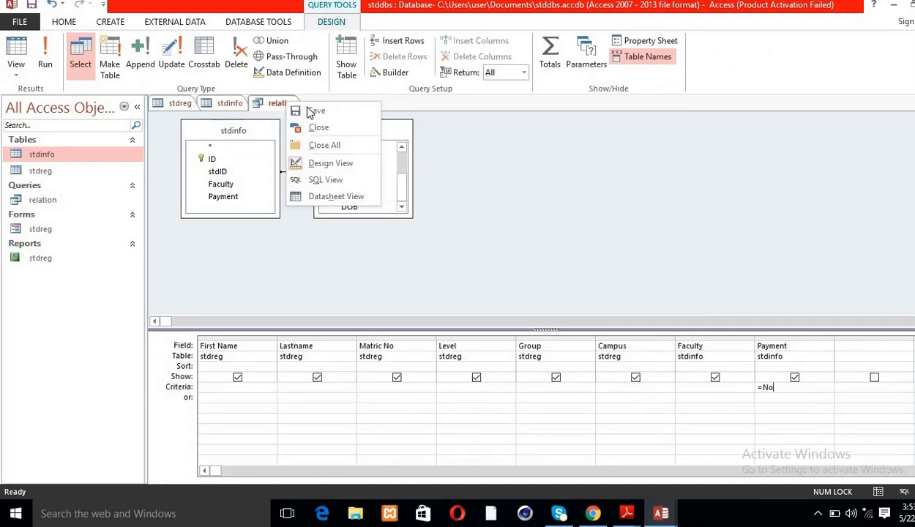
pyautogui.press('Escape')
pyautogui.press('Escape')
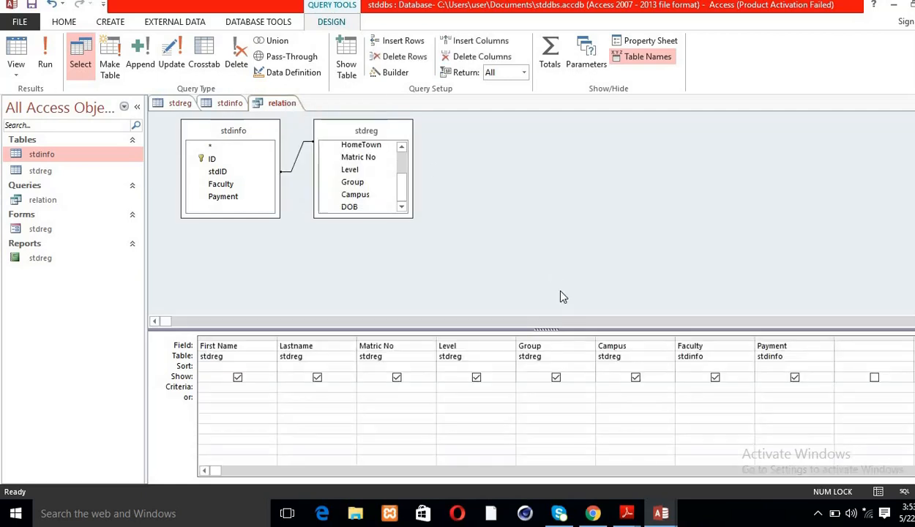
# - Show the relation query's unpaid-student results in Datasheet View, then its SQL statement
pyautogui.click(885, 500)
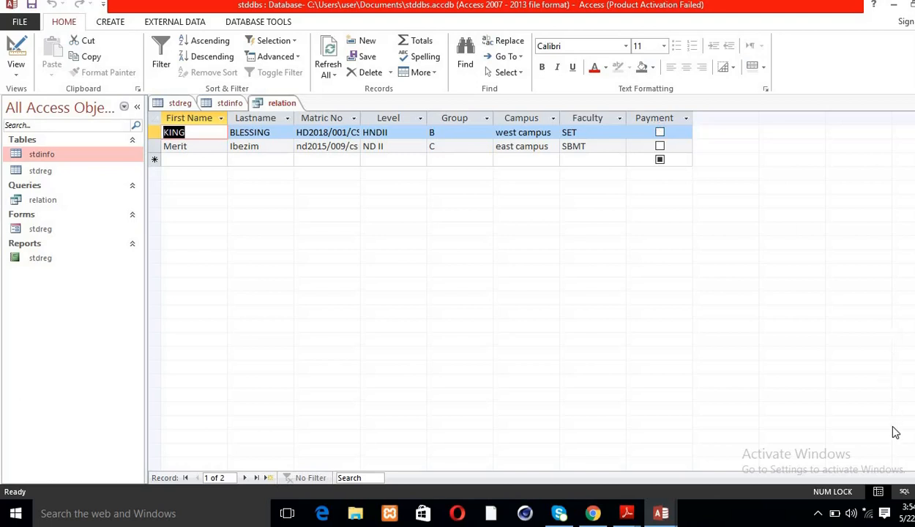
pyautogui.click(905, 493)
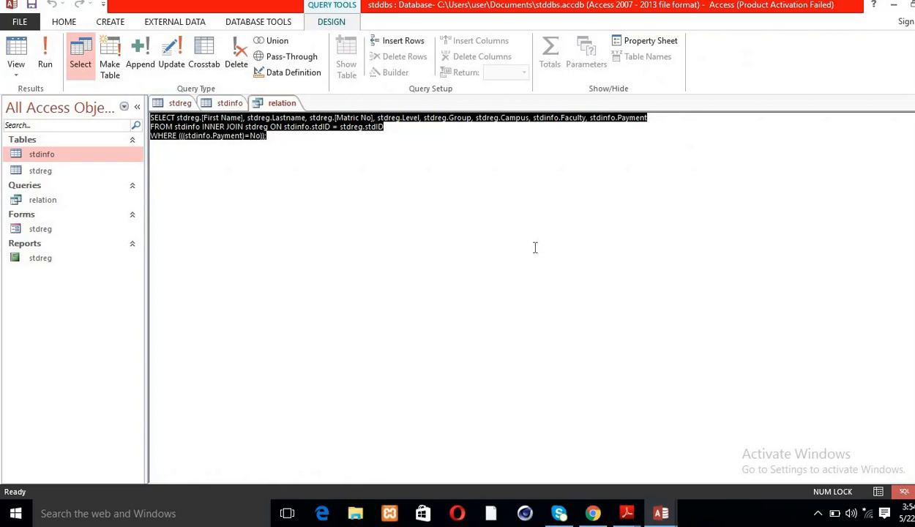
pyautogui.click(382, 126)
pyautogui.click(290, 135)
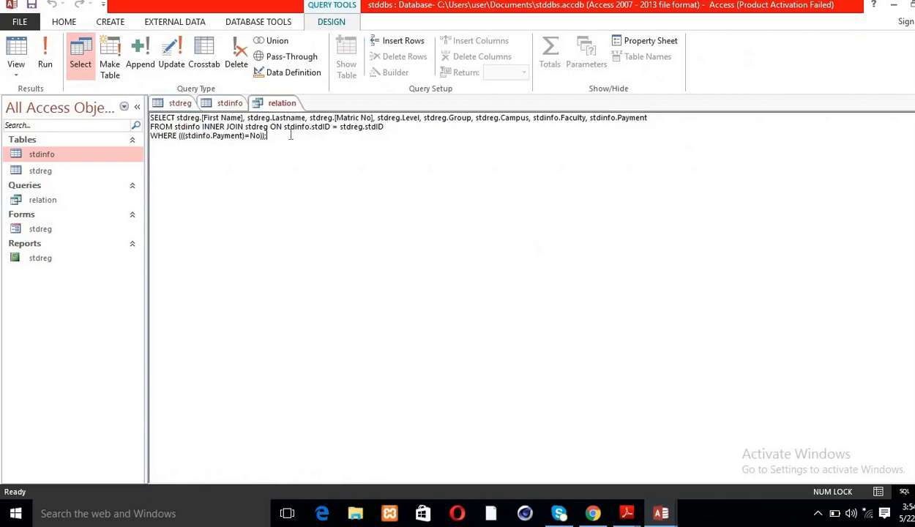